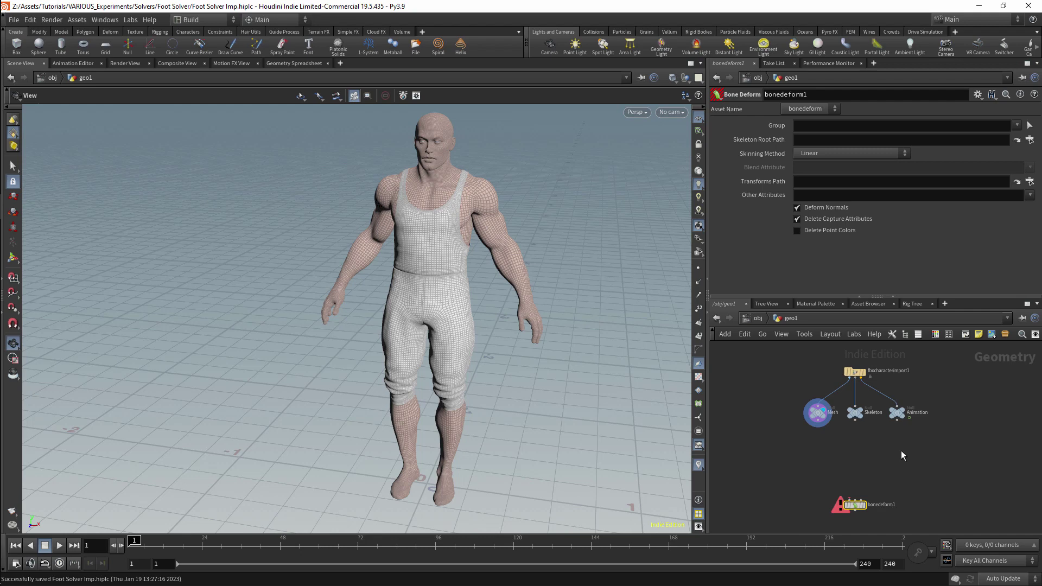
# Step: Examine the FBX character import node's settings and the Mesh output's bone capture attributes in the geometry spreadsheet
pyautogui.click(833, 413)
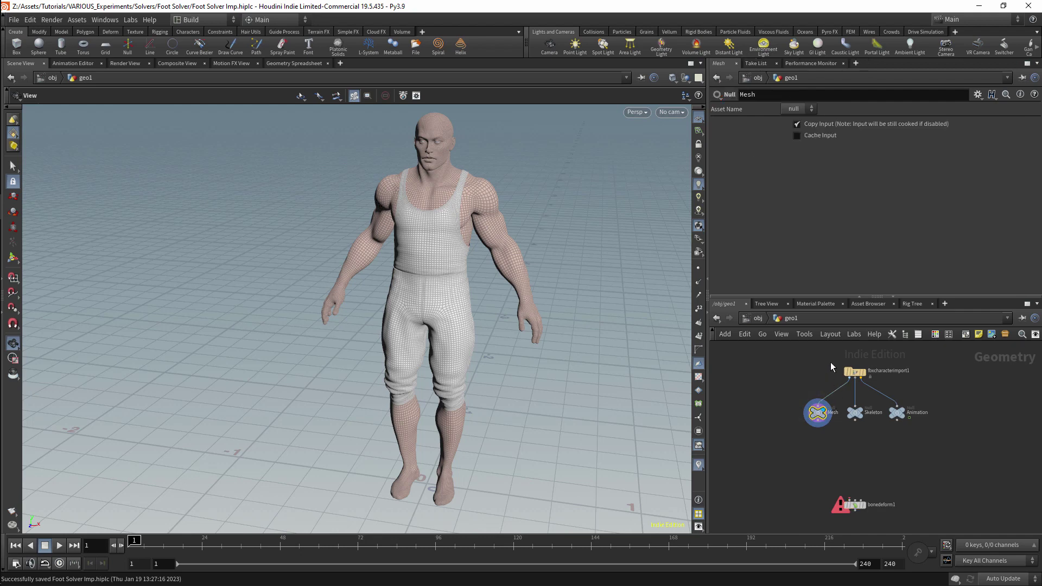
pyautogui.click(855, 372)
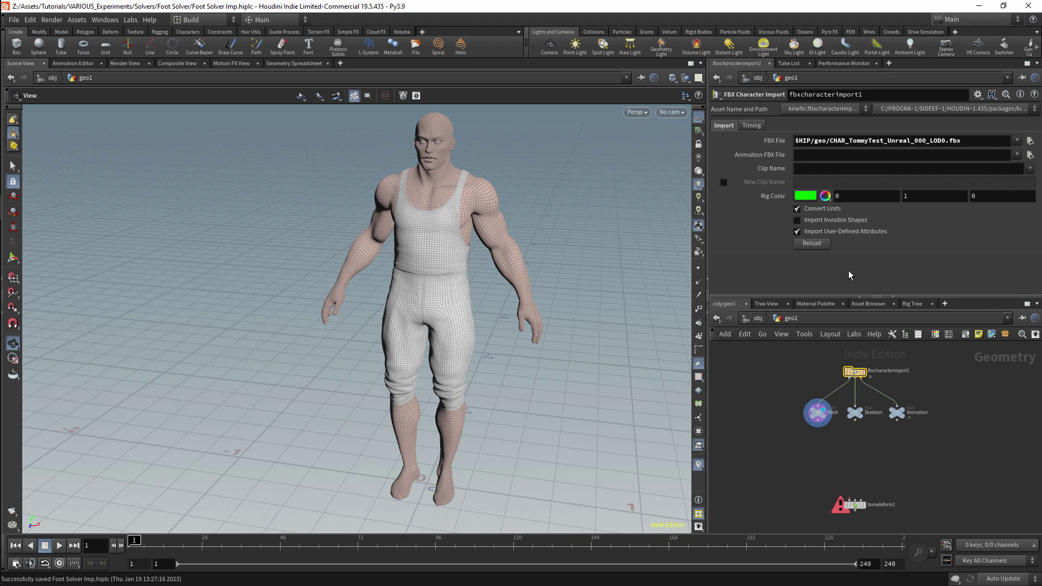
pyautogui.click(810, 410)
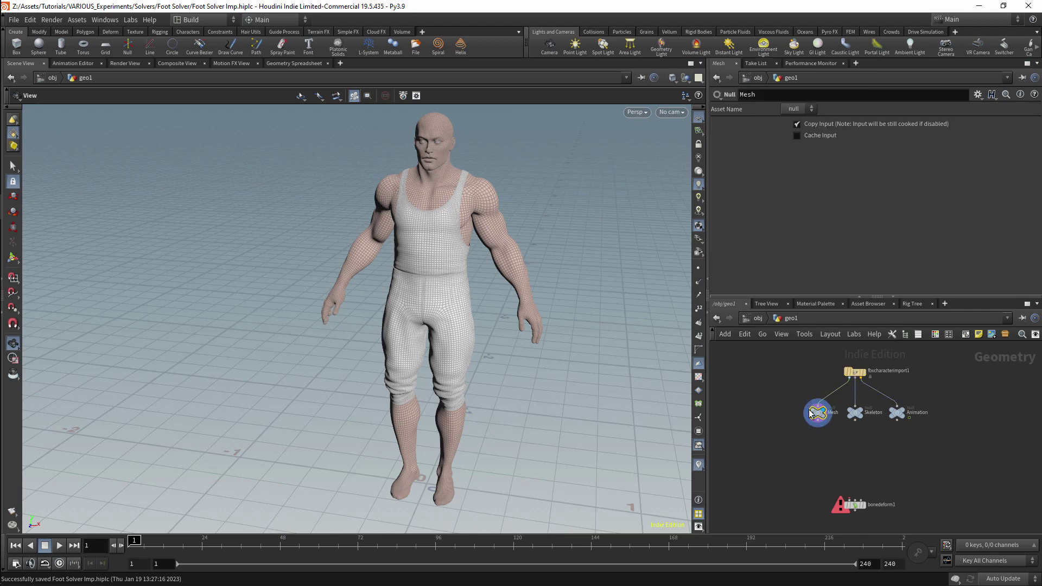
pyautogui.click(277, 63)
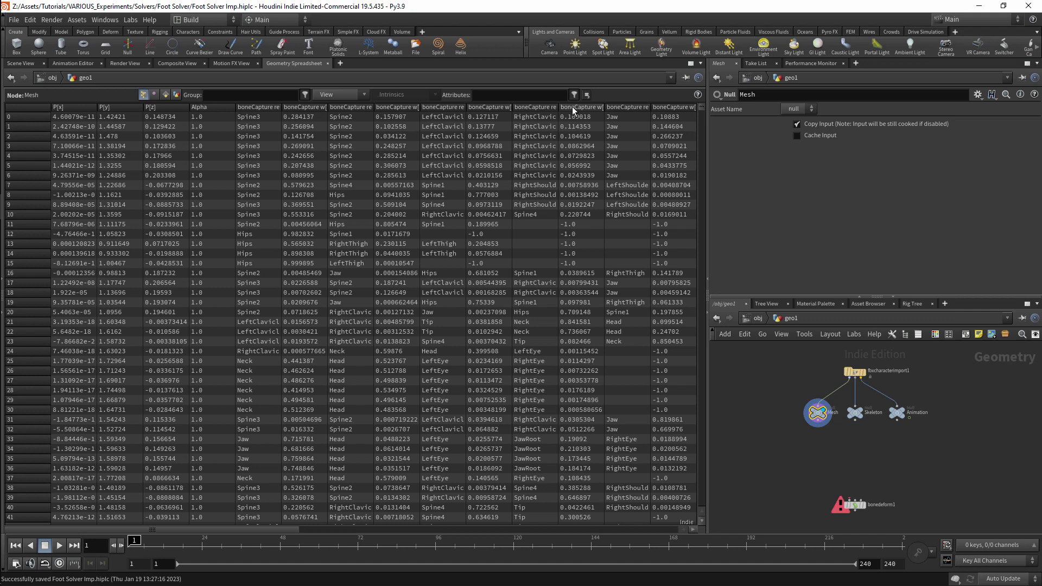
pyautogui.click(22, 63)
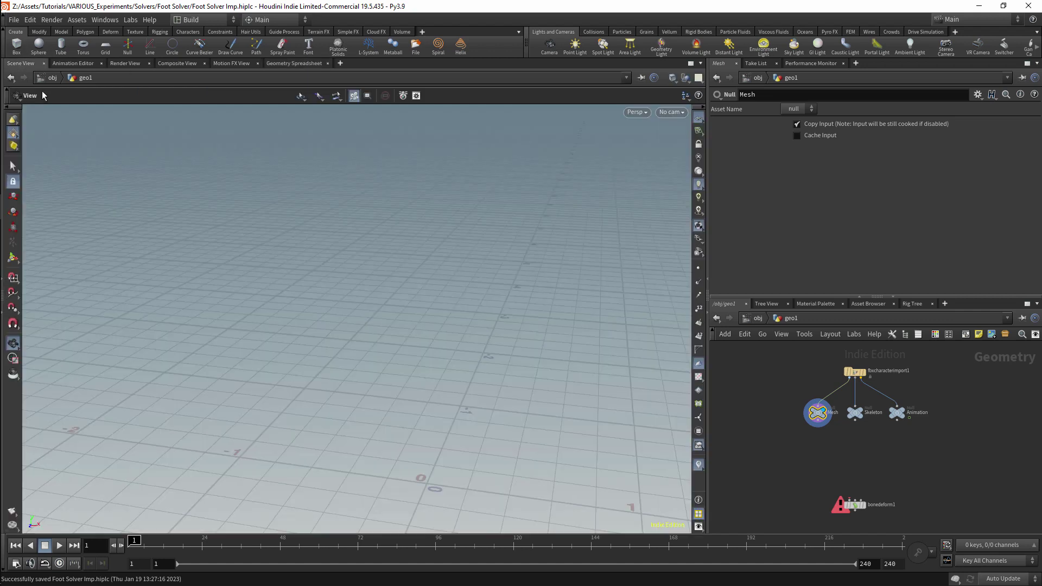
# Step: Display the Skeleton and Animation outputs in the viewport and examine the joint hierarchy
pyautogui.click(861, 414)
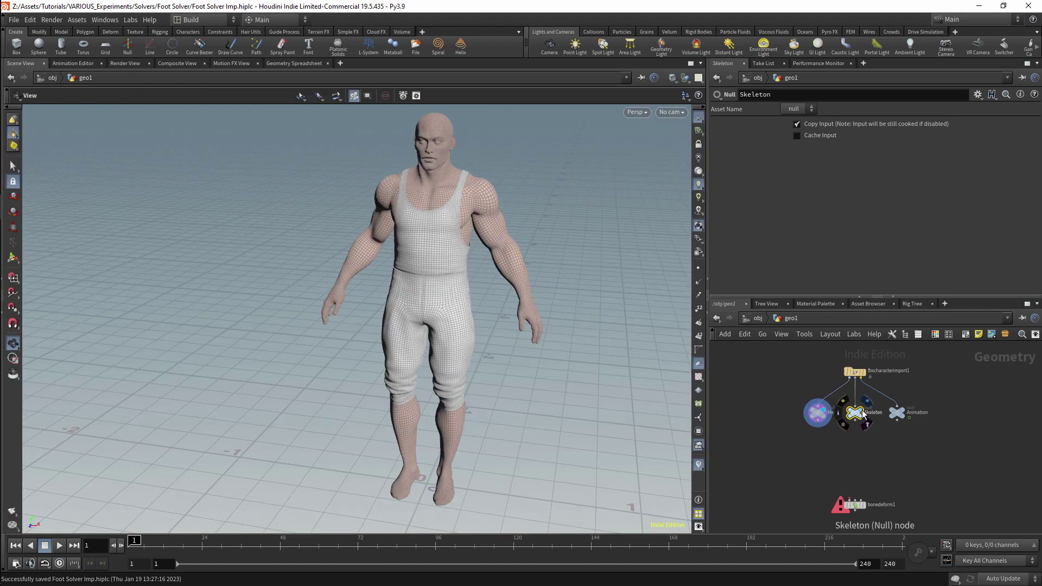
pyautogui.click(861, 410)
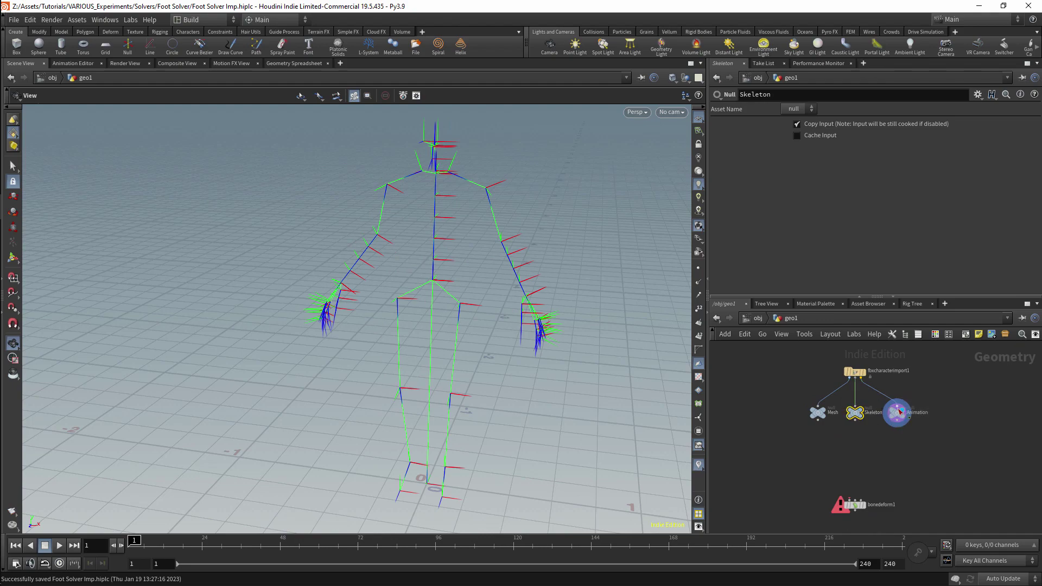
pyautogui.moveTo(867, 415)
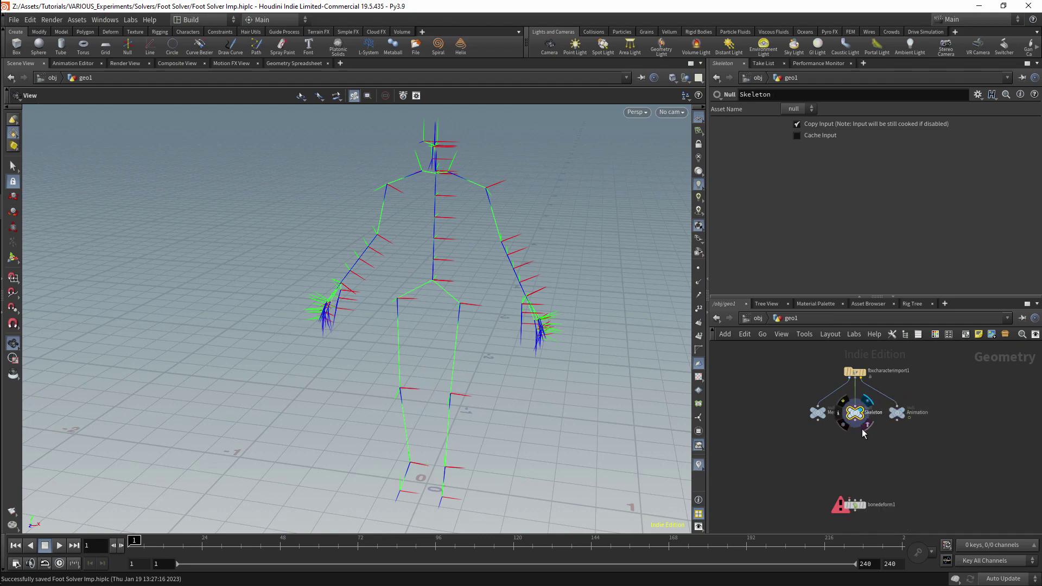
pyautogui.moveTo(878, 439); pyautogui.dragTo(840, 435, button='middle')
pyautogui.moveTo(530, 345); pyautogui.dragTo(559, 374)
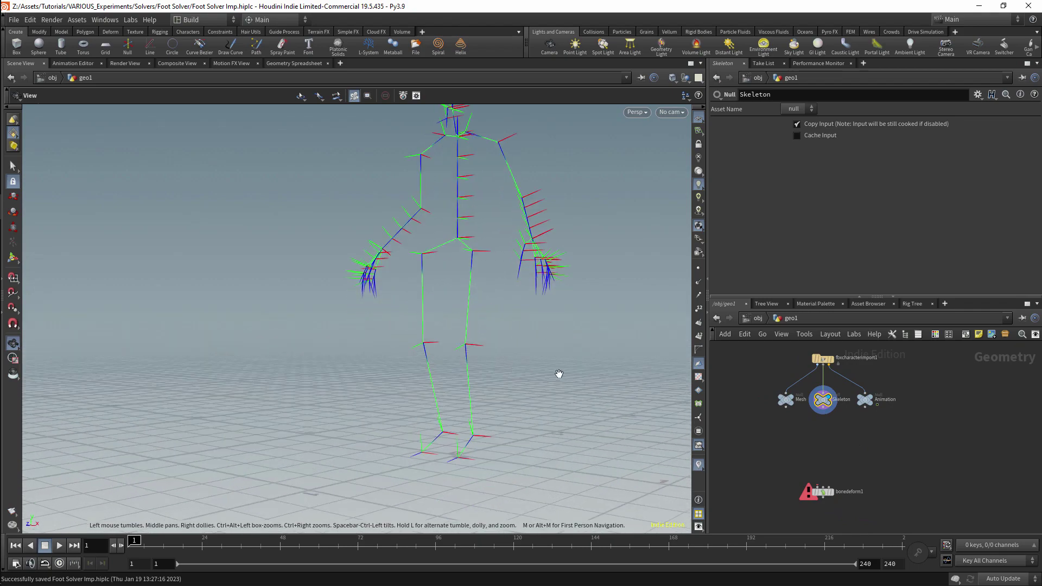
# Step: Connect Mesh, Skeleton and Animation to the first, second and third inputs of bonedeform1, and display the bone deform result
pyautogui.moveTo(810, 437); pyautogui.dragTo(797, 444, button='middle')
pyautogui.click(772, 415)
pyautogui.click(803, 494)
pyautogui.click(810, 423)
pyautogui.click(811, 495)
pyautogui.click(852, 414)
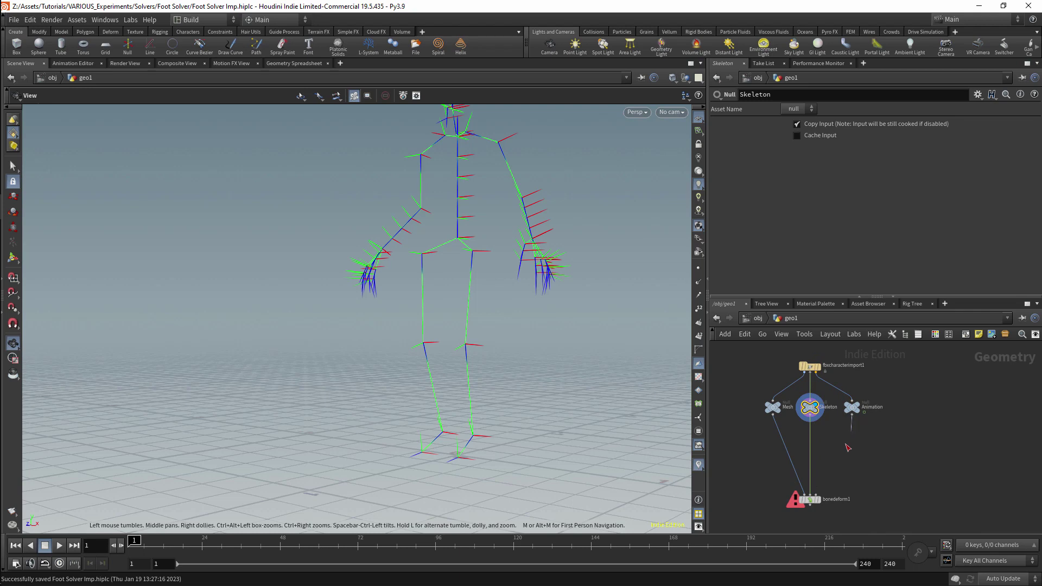
pyautogui.click(816, 495)
pyautogui.moveTo(855, 438); pyautogui.dragTo(870, 430, button='middle')
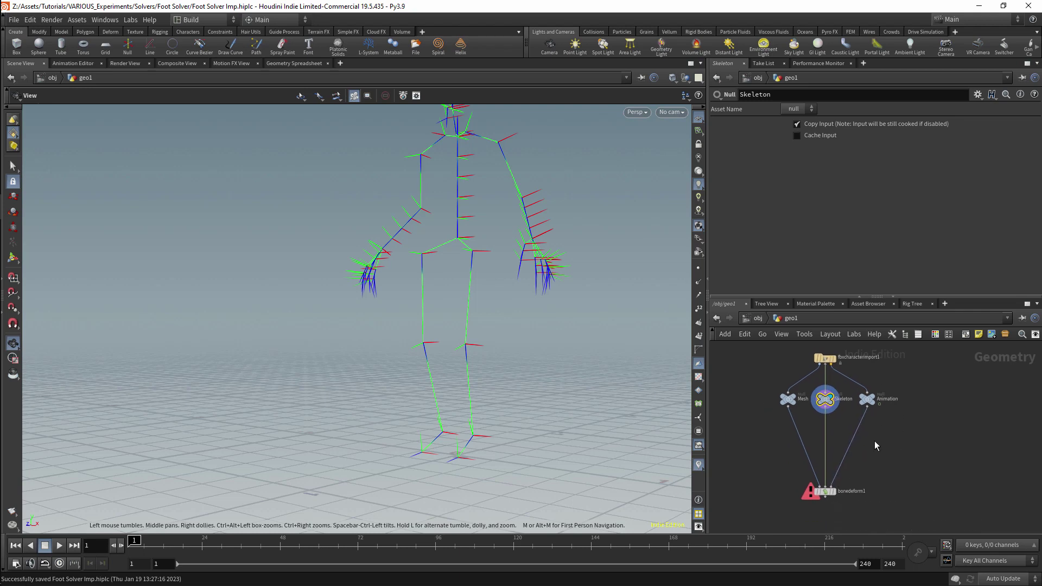
pyautogui.click(836, 492)
# Step: Insert a Rig Pose node between the Animation null and bonedeform1, and activate its viewport posing handles
pyautogui.press('Tab')
pyautogui.write('rig')
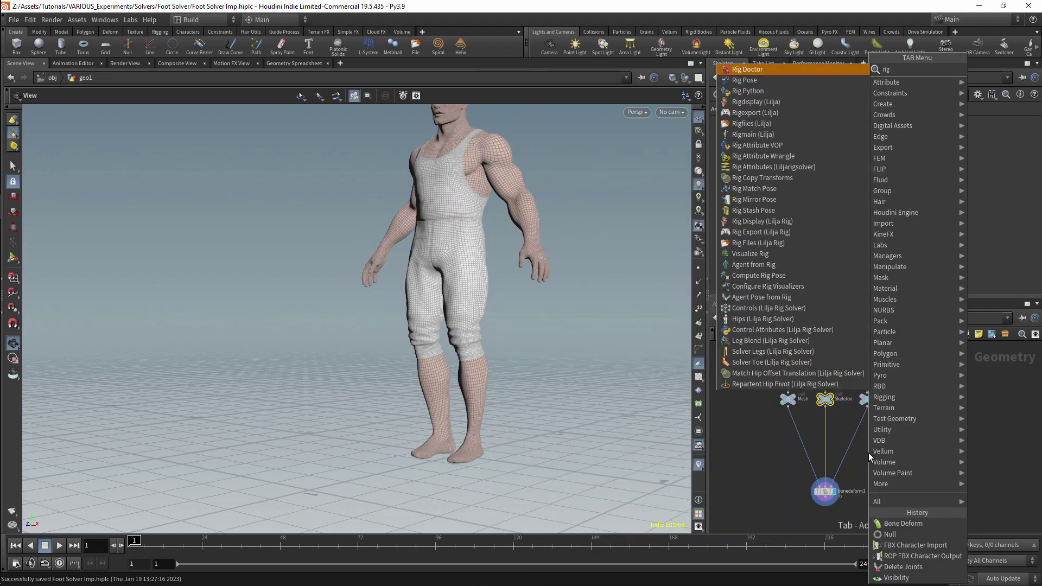
pyautogui.click(749, 80)
pyautogui.click(860, 442)
pyautogui.moveTo(862, 445); pyautogui.dragTo(871, 449)
pyautogui.press('Return')
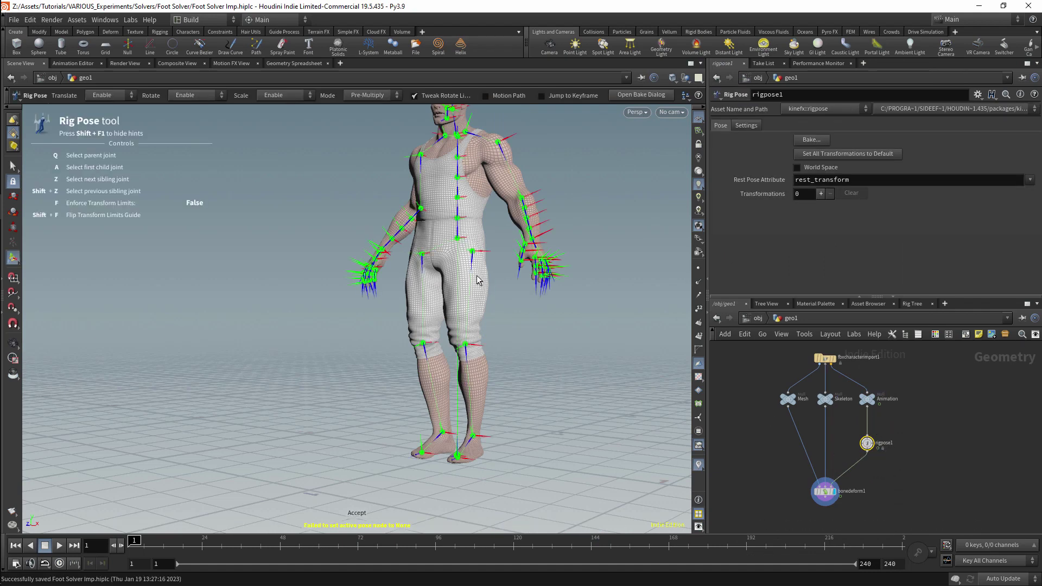
# Step: Test the deformation by rotating the left leg's joints, undo the rotations and delete the Rig Pose node
pyautogui.click(473, 251)
pyautogui.moveTo(449, 260); pyautogui.dragTo(447, 280)
pyautogui.click(452, 340)
pyautogui.moveTo(449, 352); pyautogui.dragTo(564, 242)
pyautogui.press('space')
pyautogui.hotkey('ctrl', 'z')
pyautogui.hotkey('ctrl', 'z')
pyautogui.hotkey('ctrl', 'z')
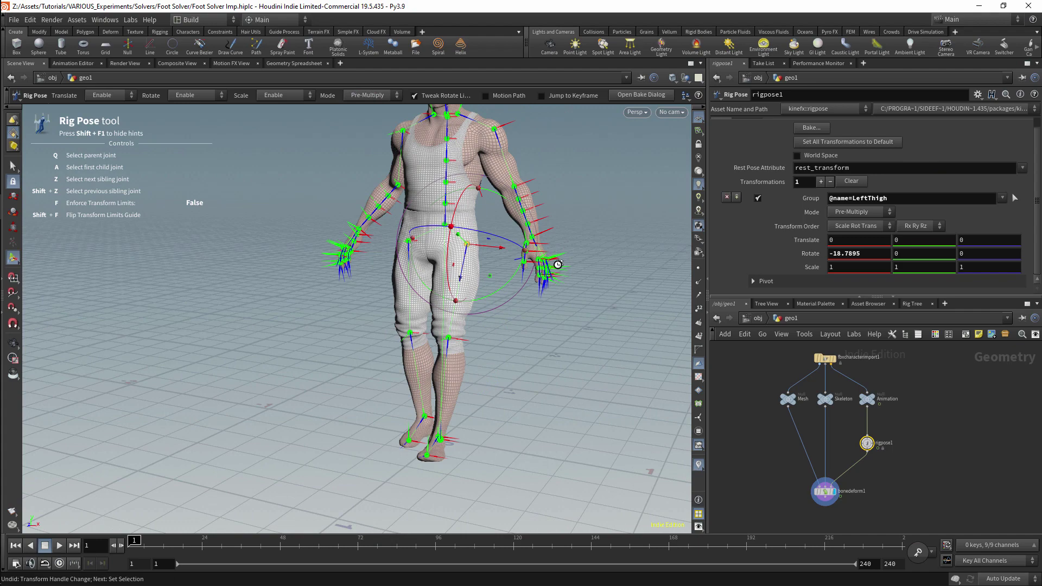
pyautogui.press('Delete')
pyautogui.scroll(-3, 486, 328)
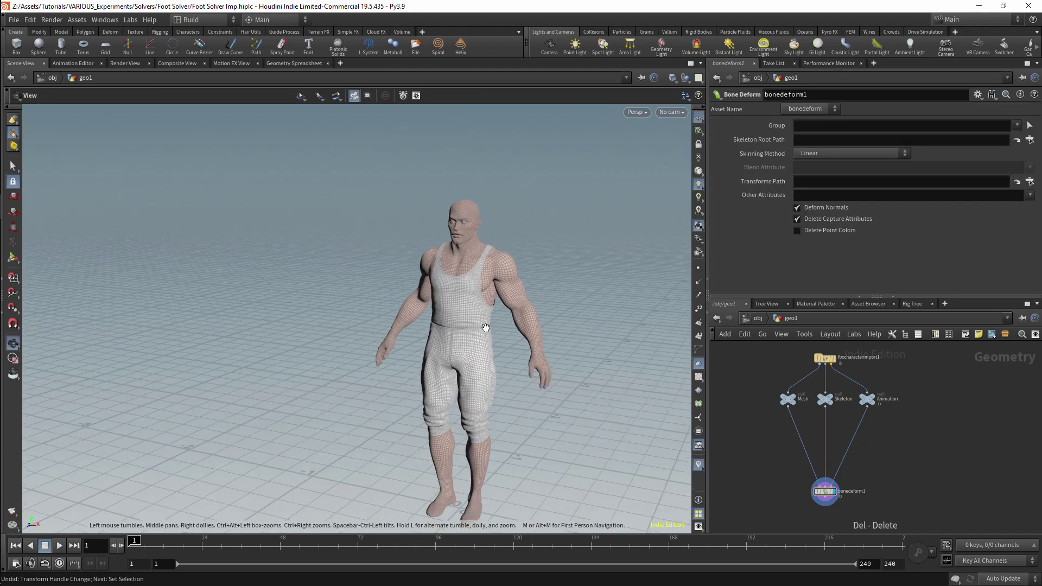
# Step: Add a KineFX Reverse Foot node to the geometry network, beside the Animation branch
pyautogui.press('Return')
pyautogui.press('Tab')
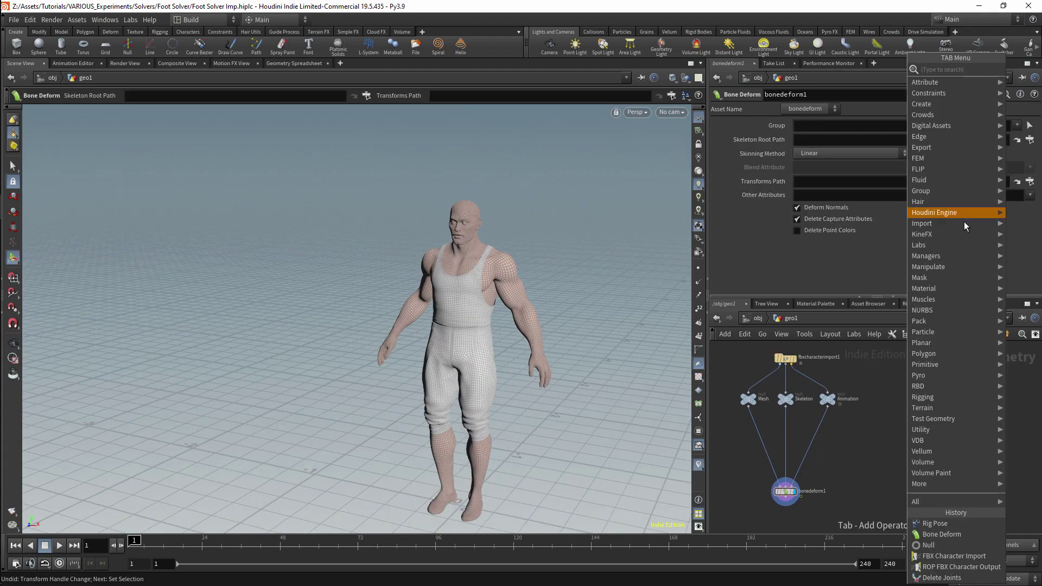
pyautogui.moveTo(931, 234)
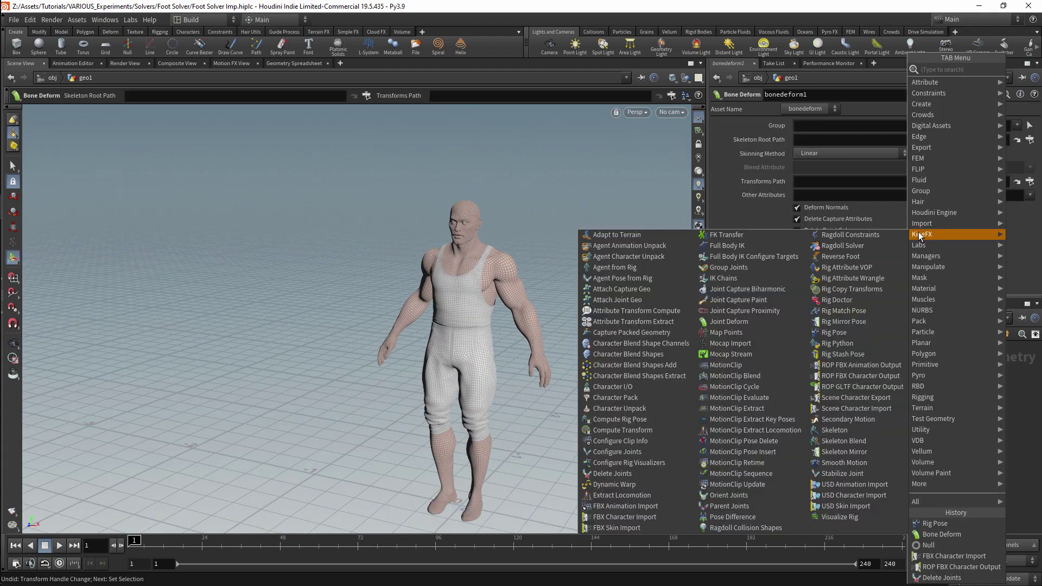
pyautogui.click(845, 259)
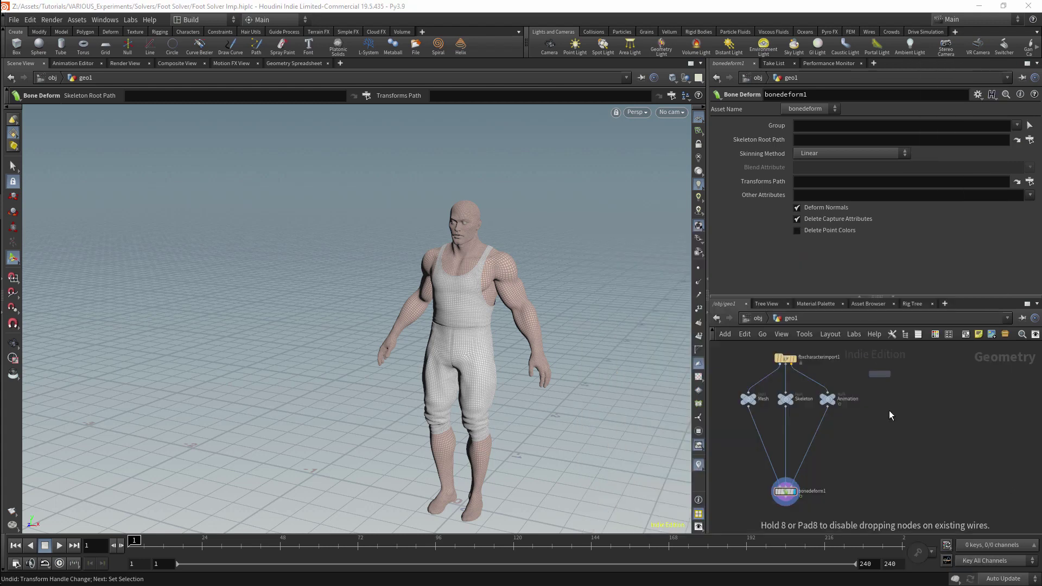
pyautogui.click(900, 443)
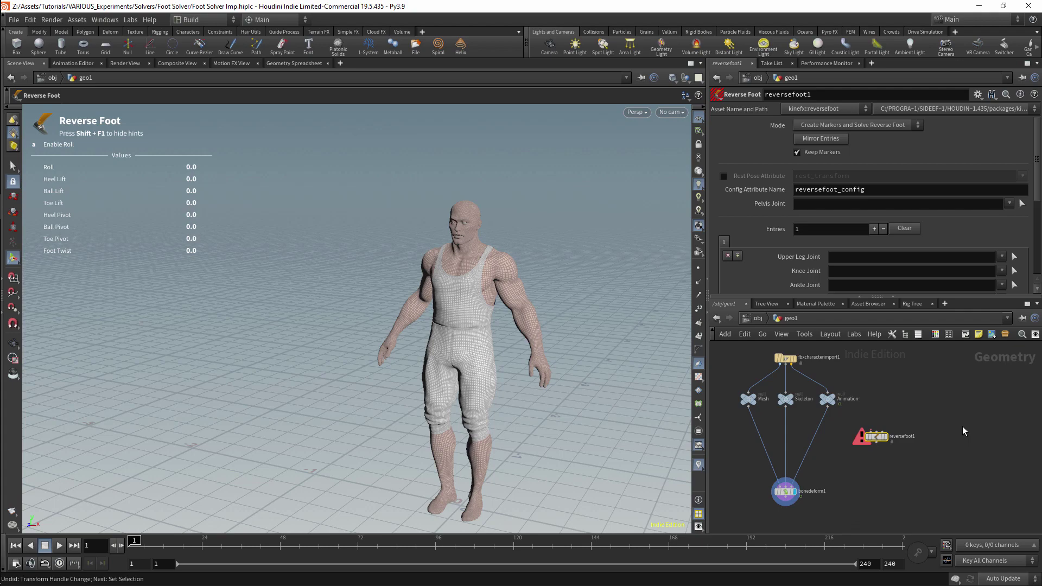
# Step: Add a Rig Attribute VOP node to the geometry network and go inside it
pyautogui.press('Tab')
pyautogui.write('rig a')
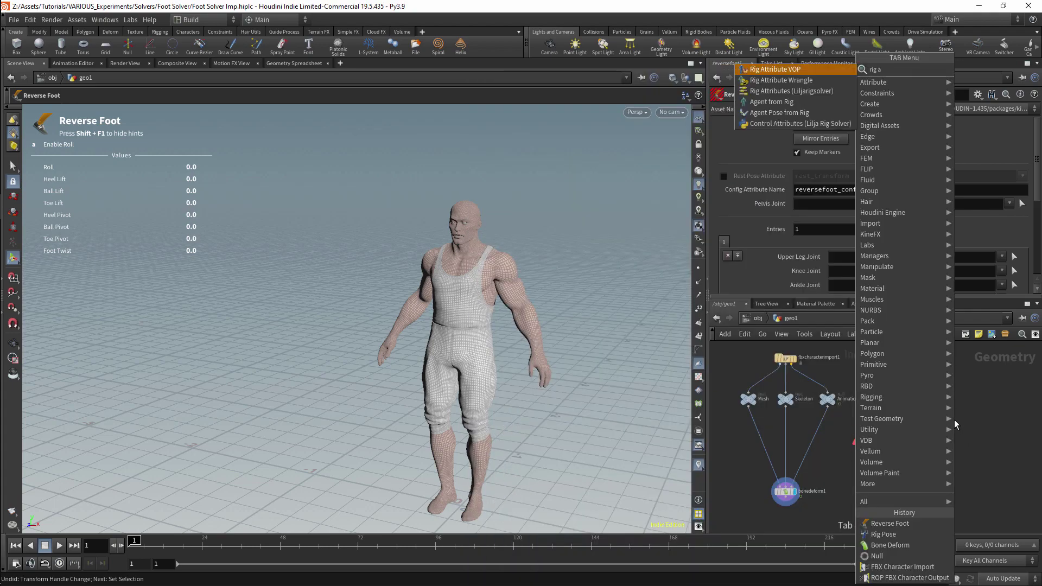
pyautogui.press('Return')
pyautogui.click(954, 421)
pyautogui.doubleClick(953, 421)
# Step: Add a KineFX Reverse Foot node in the VOP network and examine its inputs and outputs
pyautogui.press('Tab')
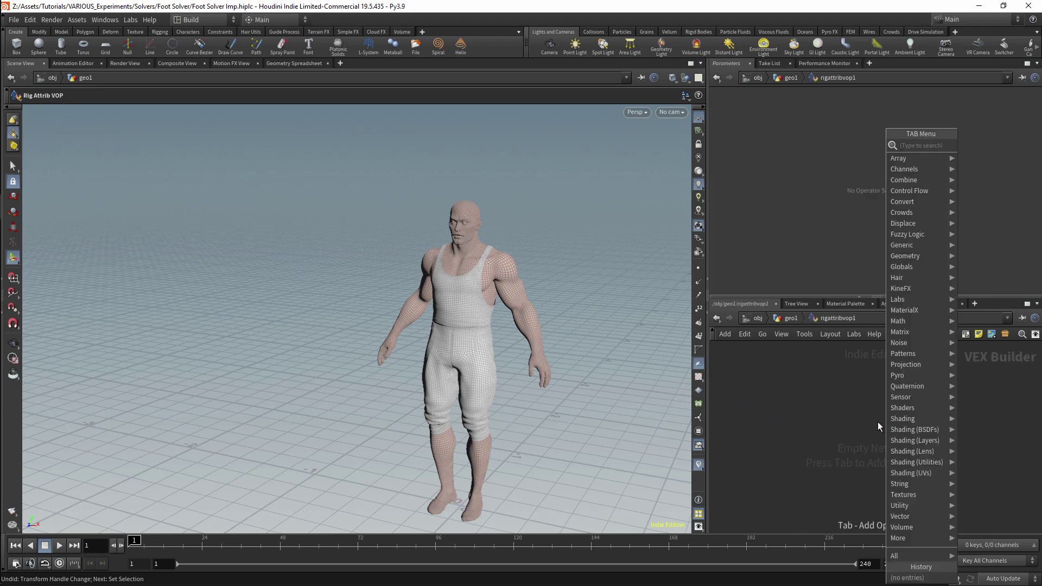
pyautogui.moveTo(929, 291)
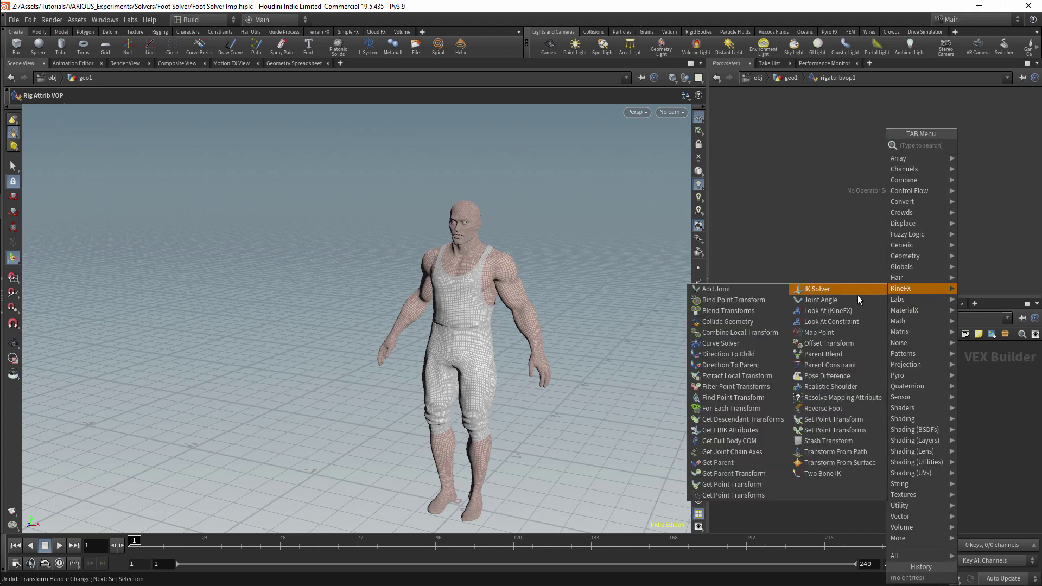
pyautogui.click(815, 409)
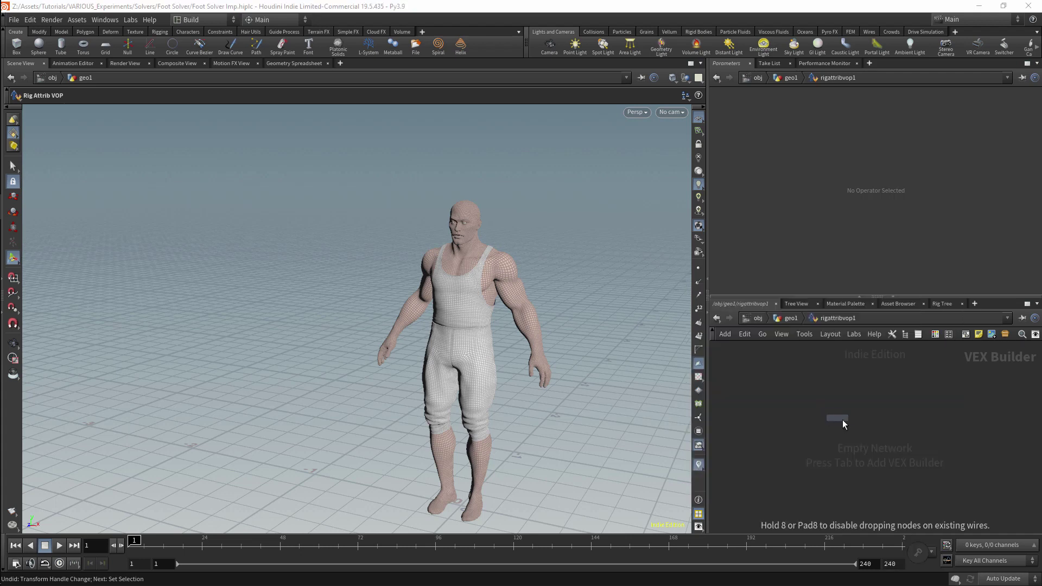
pyautogui.click(864, 415)
pyautogui.moveTo(882, 405); pyautogui.dragTo(926, 387, button='middle')
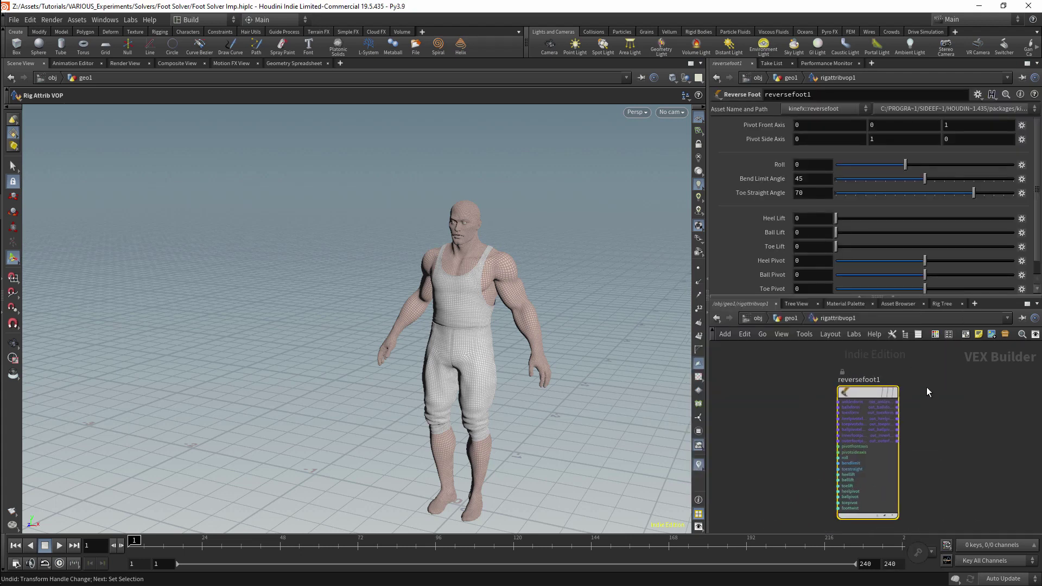
pyautogui.scroll(2, 925, 389)
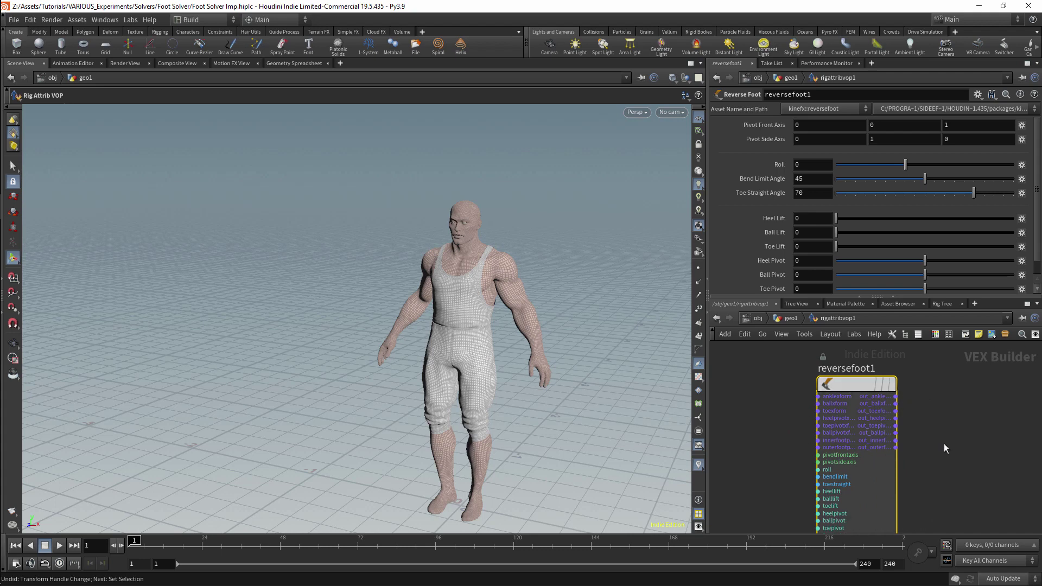
pyautogui.moveTo(944, 444); pyautogui.dragTo(935, 411, button='middle')
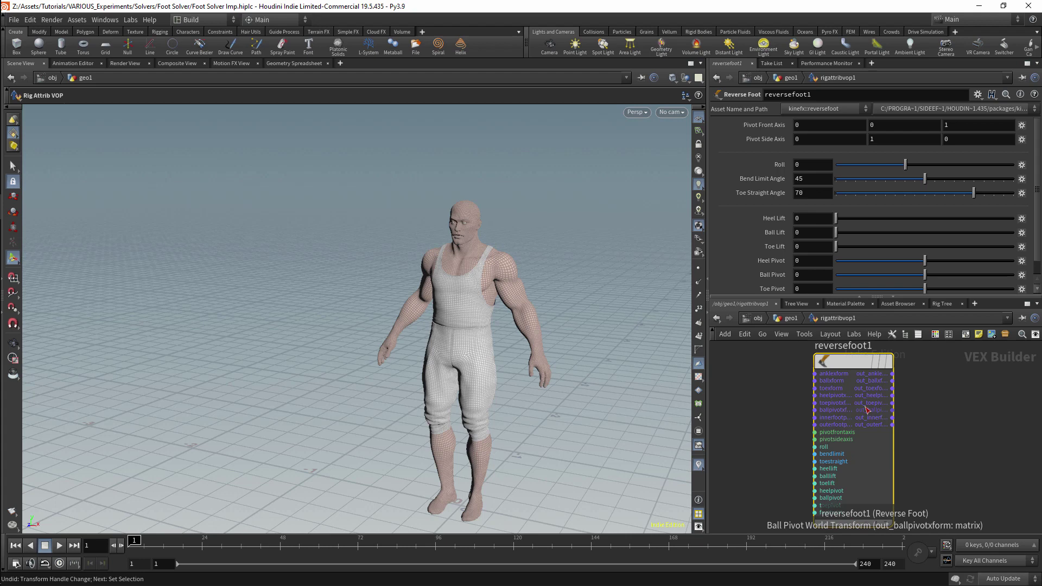
pyautogui.scroll(-2, 843, 423)
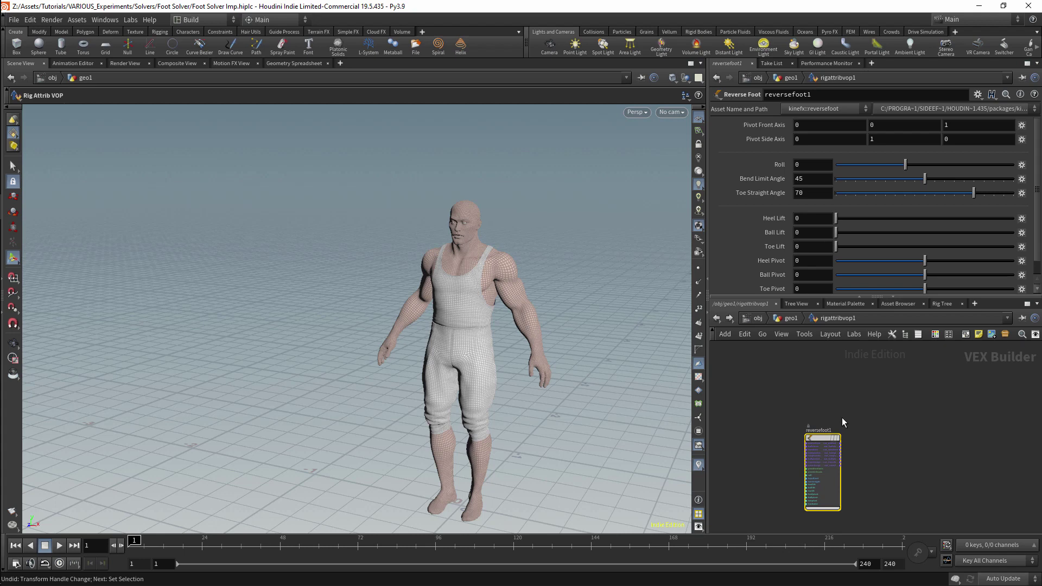
# Step: Add a KineFX Realistic Shoulder node next to the Reverse Foot node in the VOP network
pyautogui.press('Tab')
pyautogui.moveTo(923, 291)
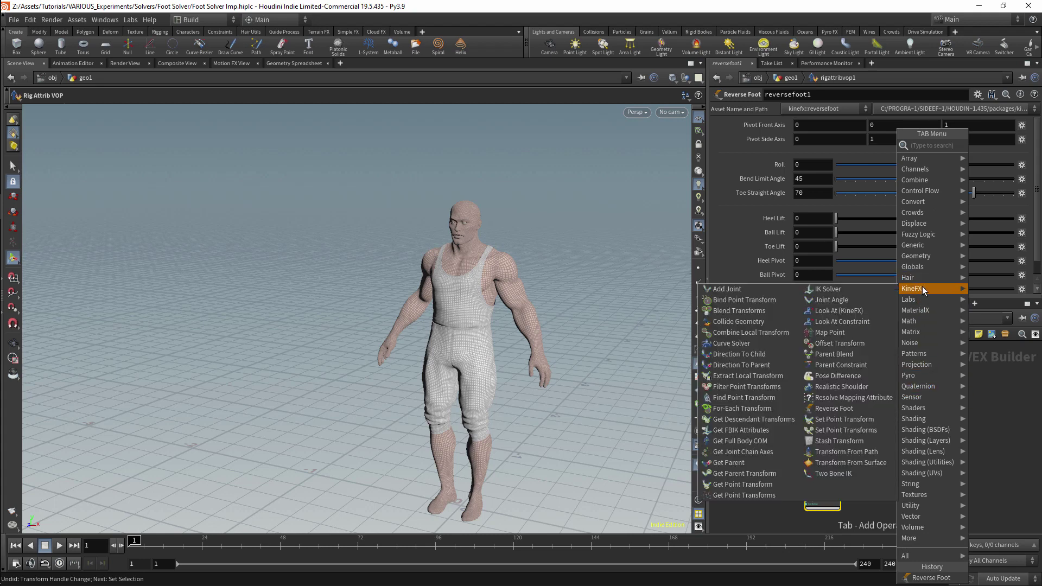
pyautogui.click(845, 388)
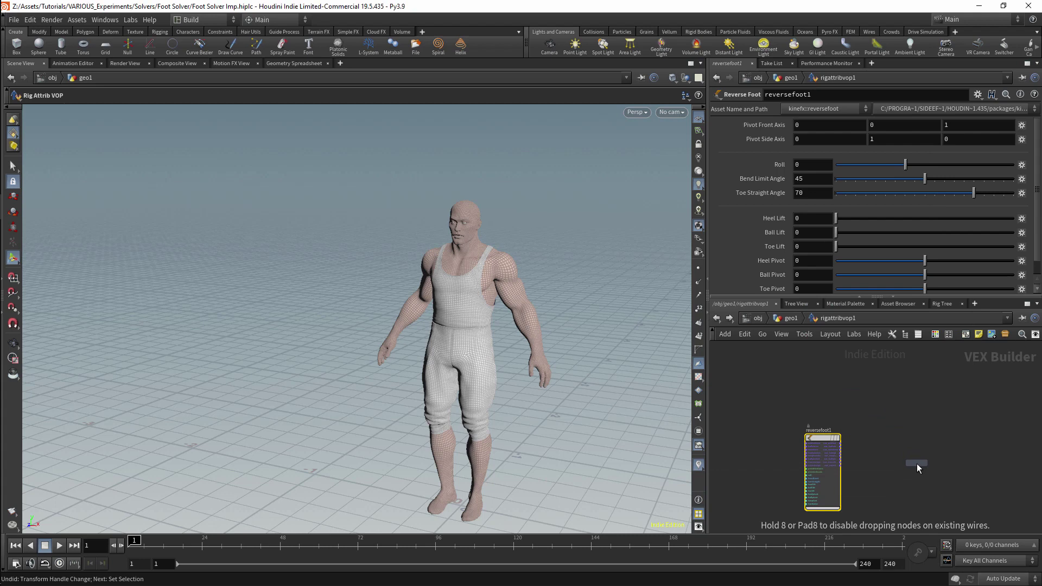
pyautogui.click(918, 461)
pyautogui.scroll(3, 897, 421)
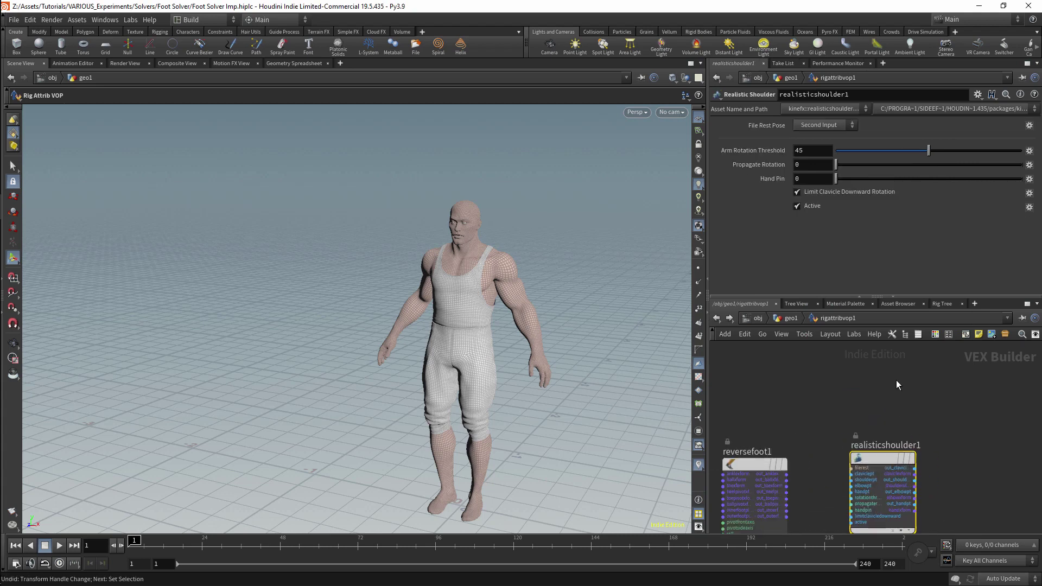
pyautogui.moveTo(796, 399); pyautogui.dragTo(824, 385)
pyautogui.moveTo(917, 388); pyautogui.dragTo(914, 382)
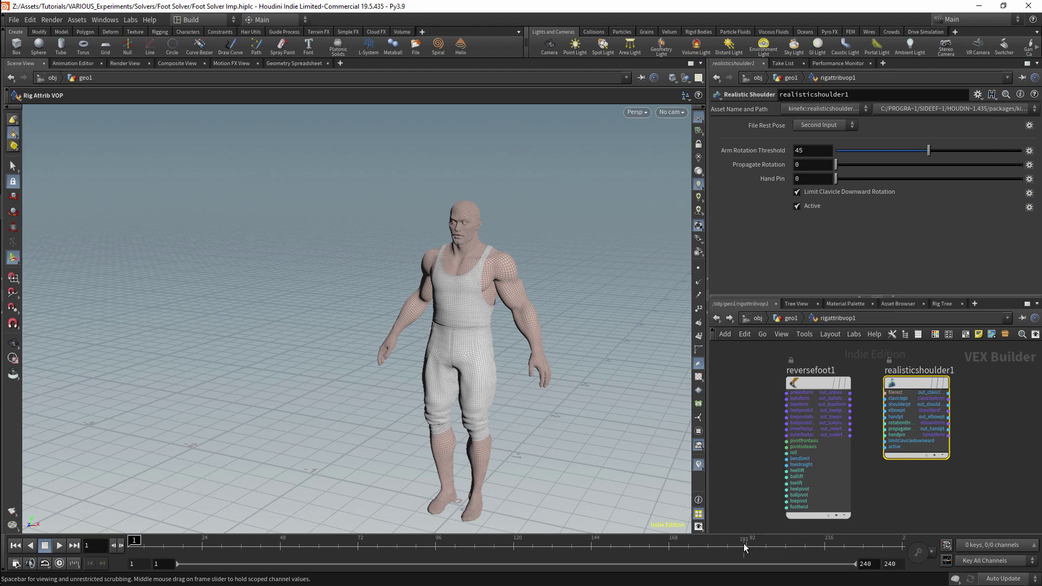
# Step: Return to the geo1 network and delete the Rig Attribute VOP node
pyautogui.click(791, 319)
pyautogui.press('Delete')
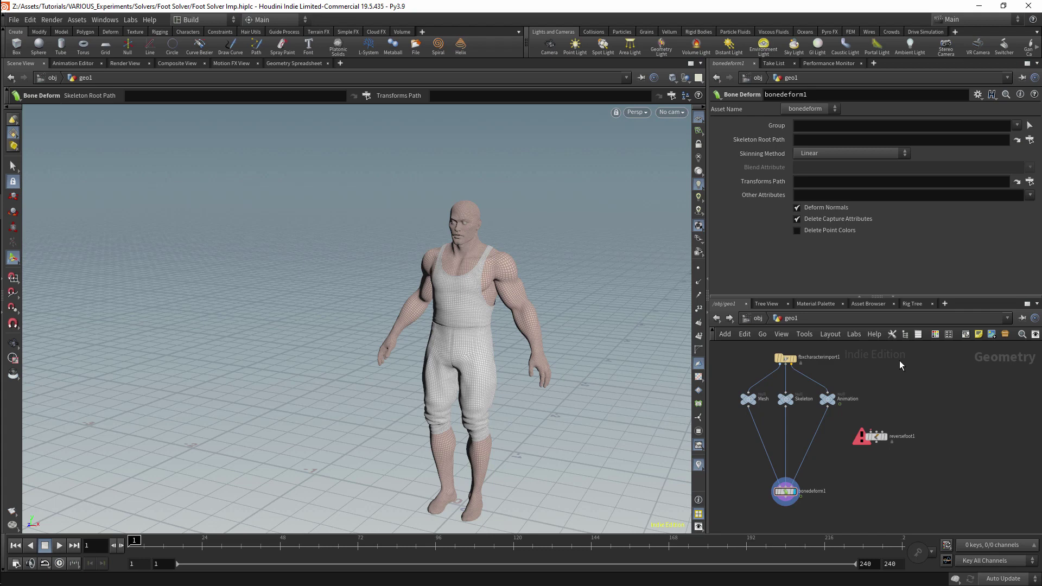
# Step: Place the Reverse Foot node beneath the Animation null and connect the Animation output to its first input
pyautogui.moveTo(879, 441); pyautogui.dragTo(870, 444)
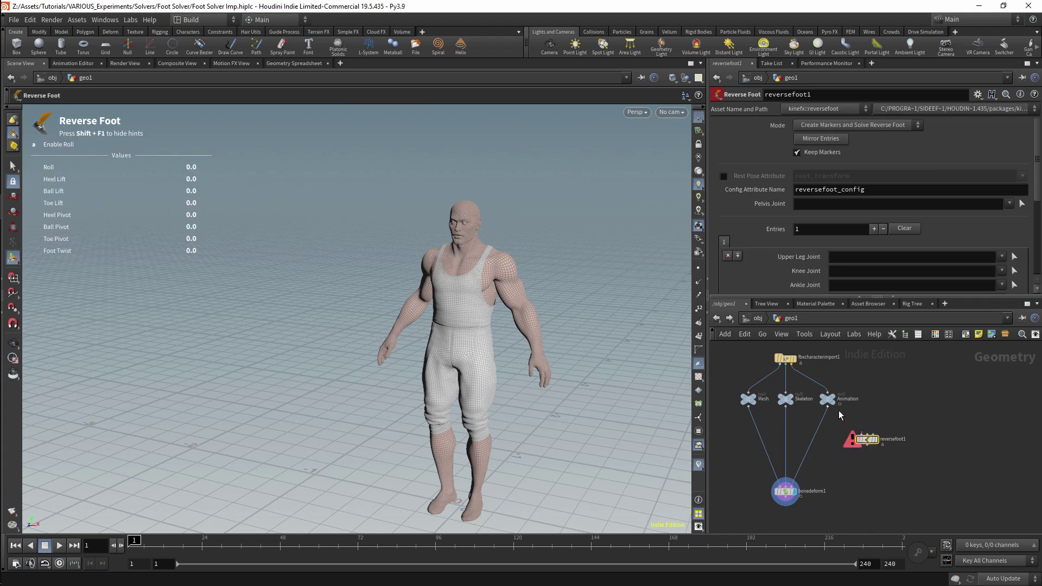
pyautogui.moveTo(839, 428)
pyautogui.mouseDown()
pyautogui.moveTo(836, 420)
pyautogui.moveTo(850, 430)
pyautogui.moveTo(832, 436)
pyautogui.mouseUp()
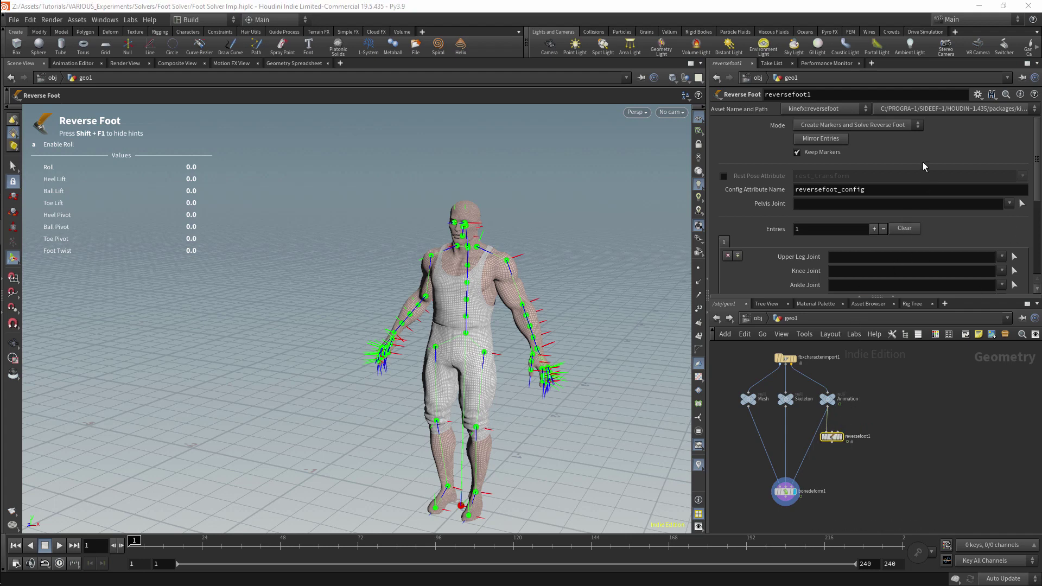
# Step: Try the Create Markers mode on the Reverse Foot node, review its parameters, and restore Create Markers and Solve Reverse Foot
pyautogui.click(881, 125)
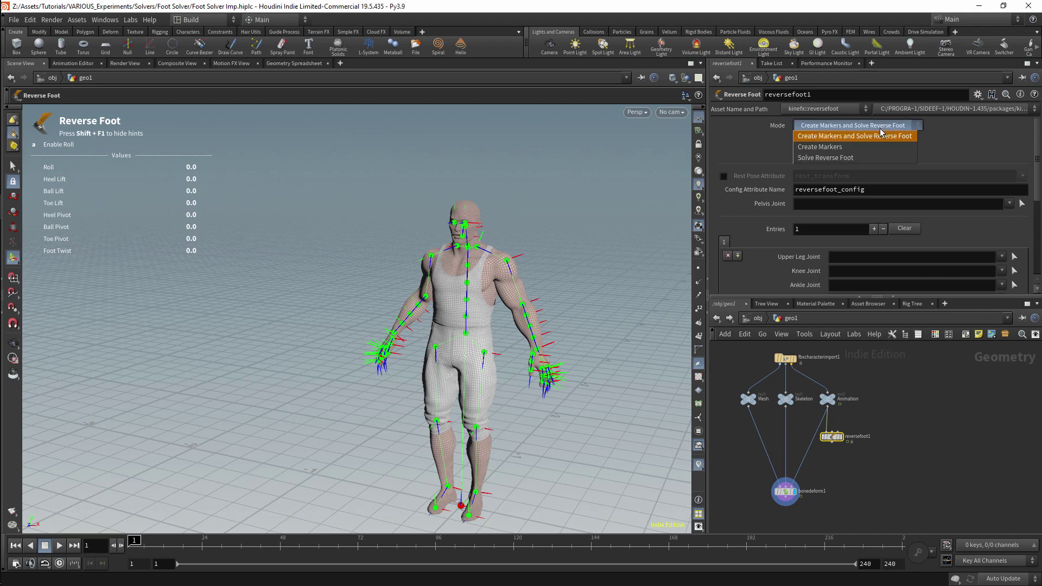
pyautogui.click(852, 148)
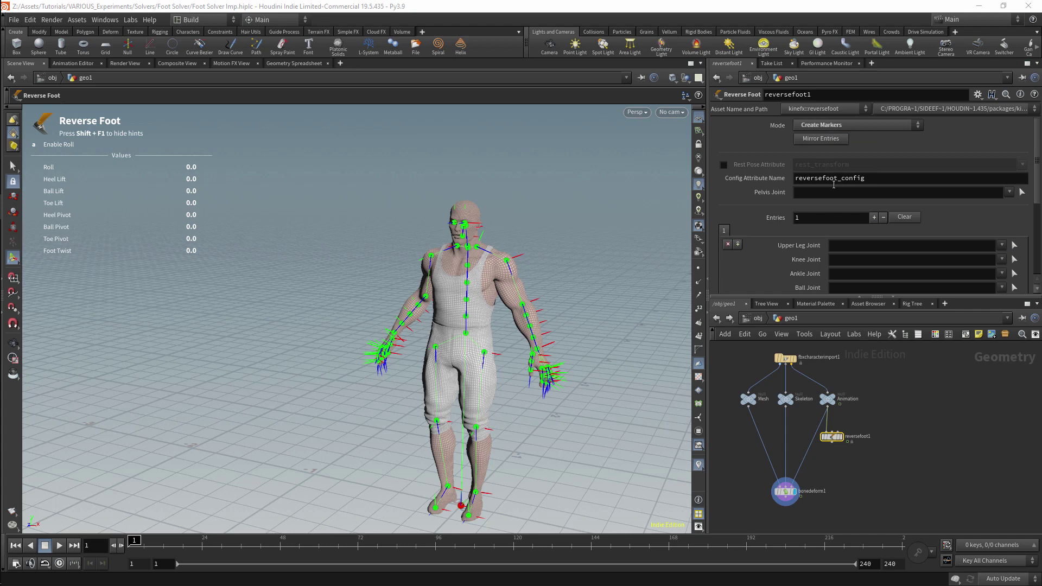
pyautogui.scroll(-6, 834, 185)
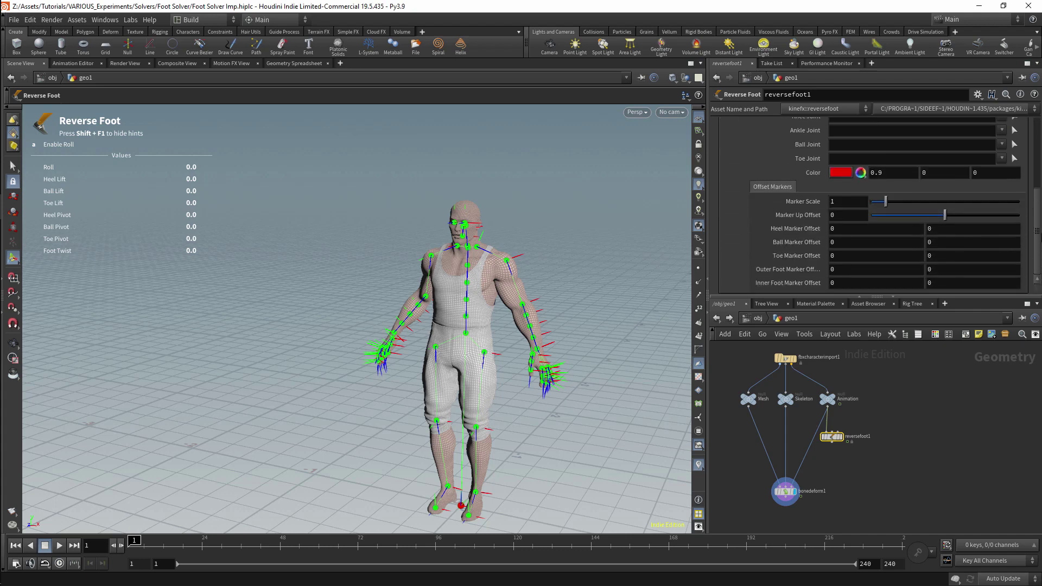
pyautogui.scroll(5, 981, 220)
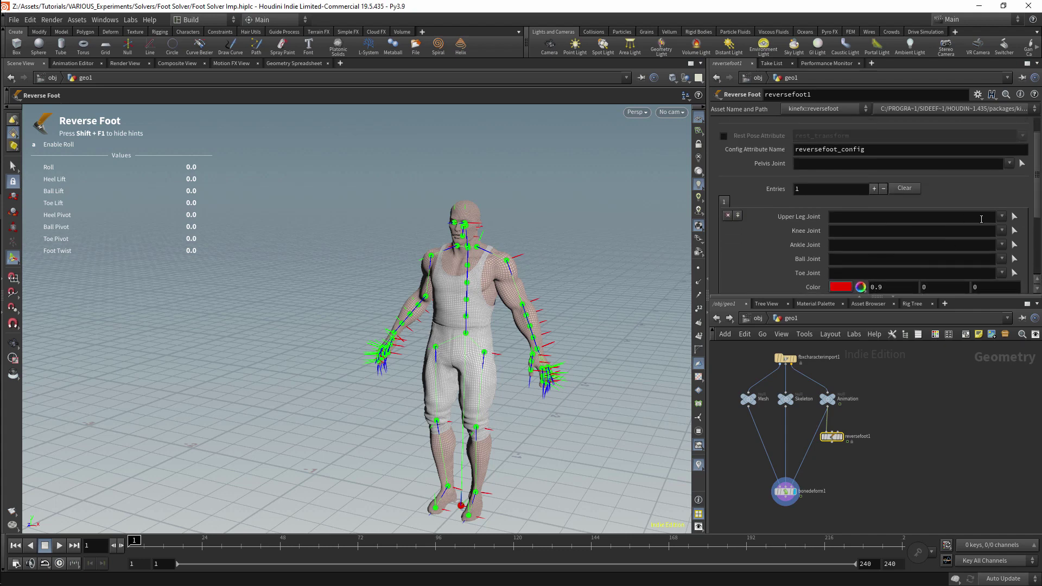
pyautogui.moveTo(866, 150); pyautogui.dragTo(794, 149)
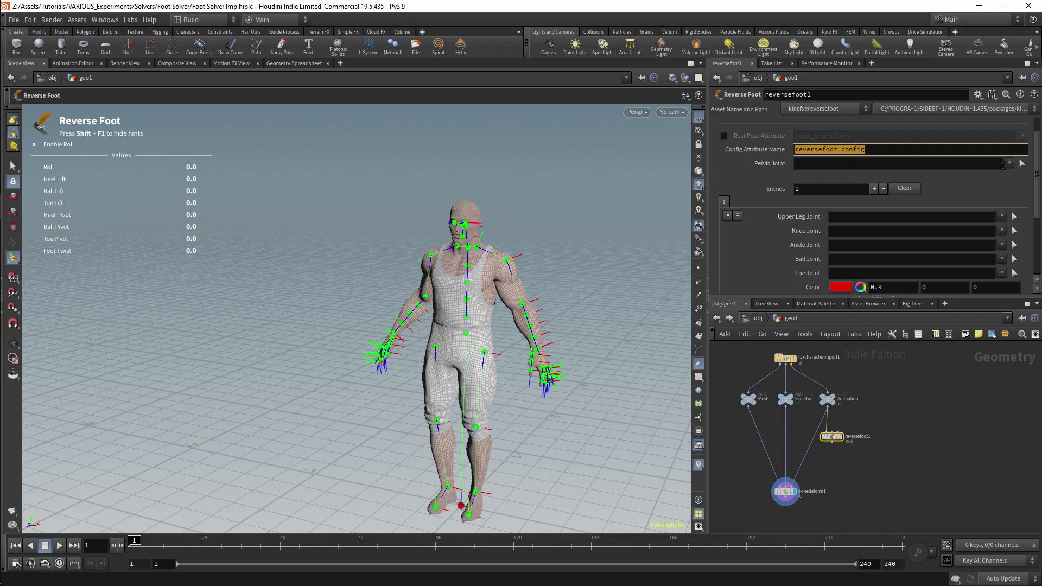
pyautogui.scroll(2, 1034, 170)
pyautogui.click(844, 126)
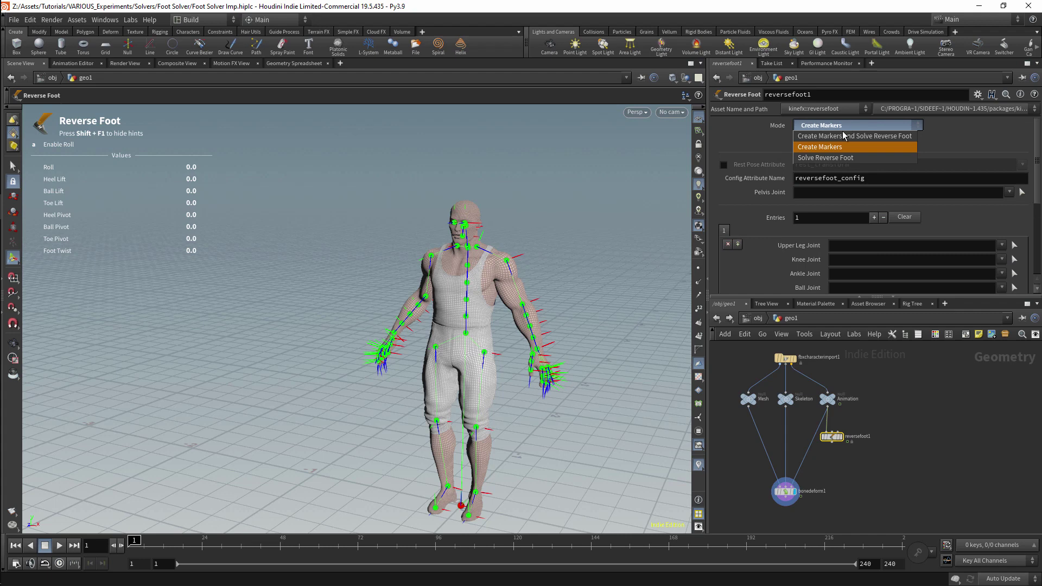
pyautogui.click(843, 136)
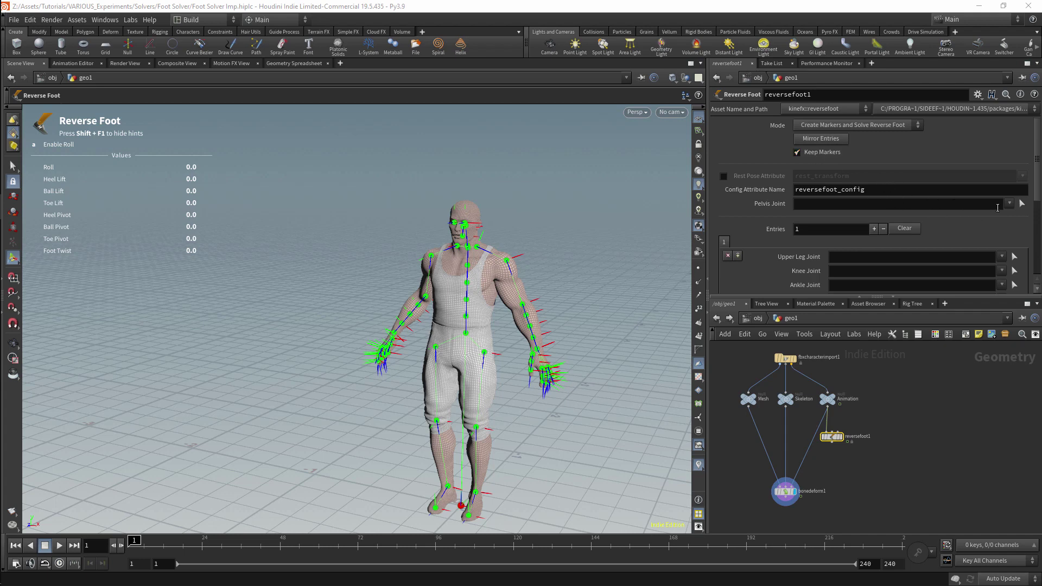
# Step: Set the Reverse Foot's Pelvis Joint to Hips and display the node in the geo1 network
pyautogui.click(1022, 203)
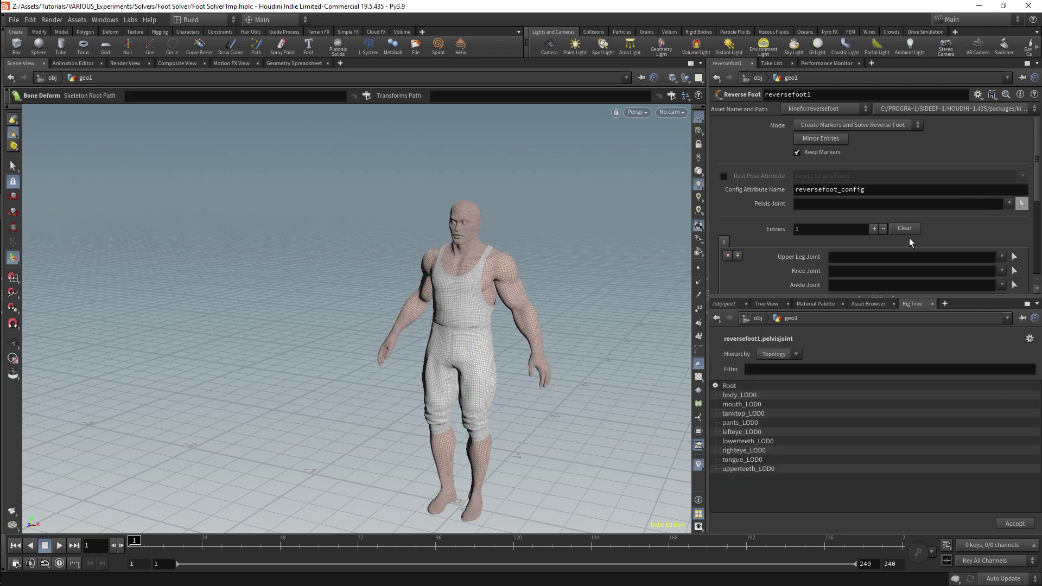
pyautogui.click(471, 337)
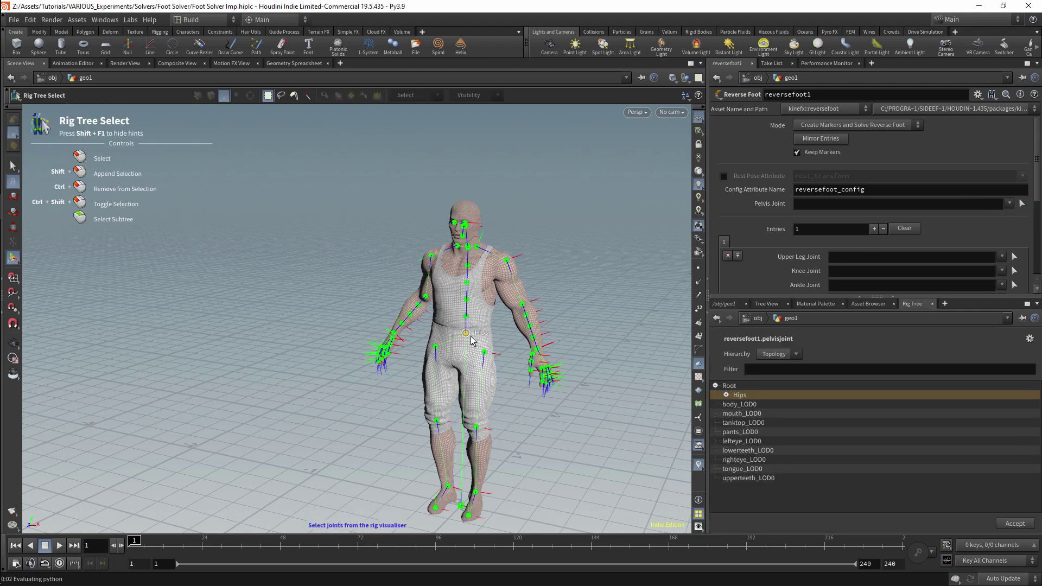
pyautogui.press('Return')
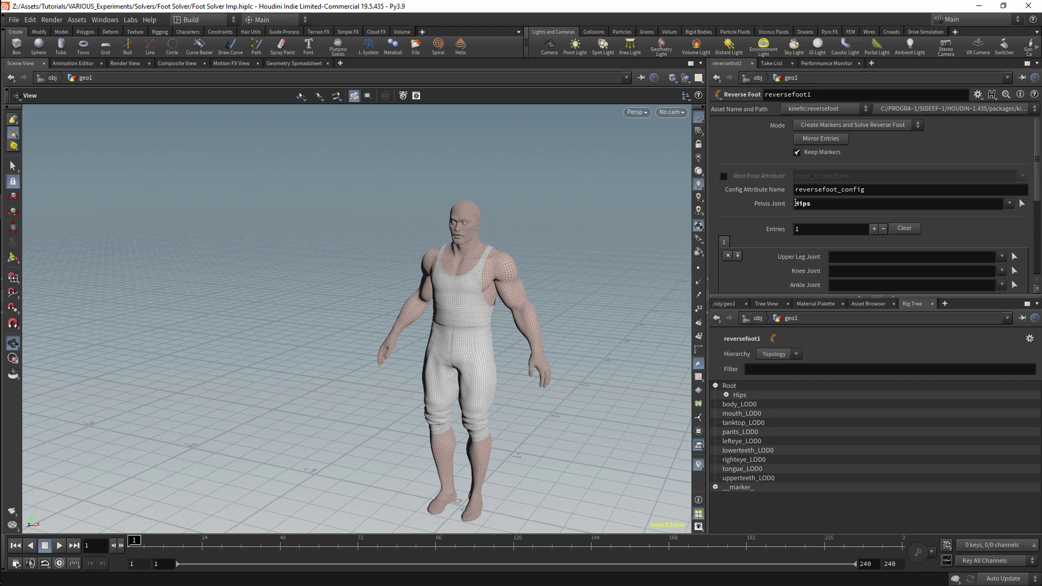
pyautogui.click(725, 304)
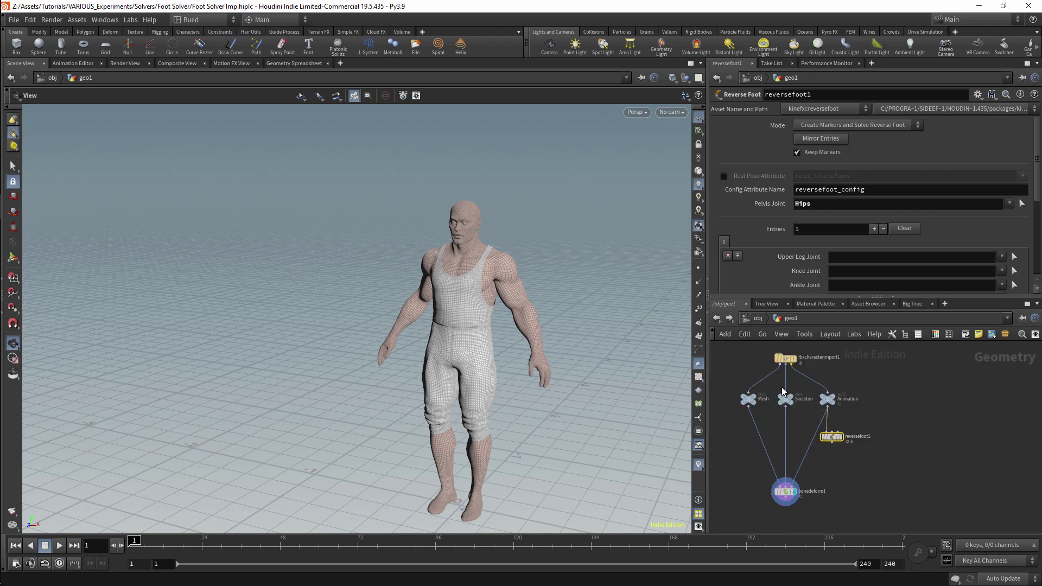
pyautogui.click(844, 444)
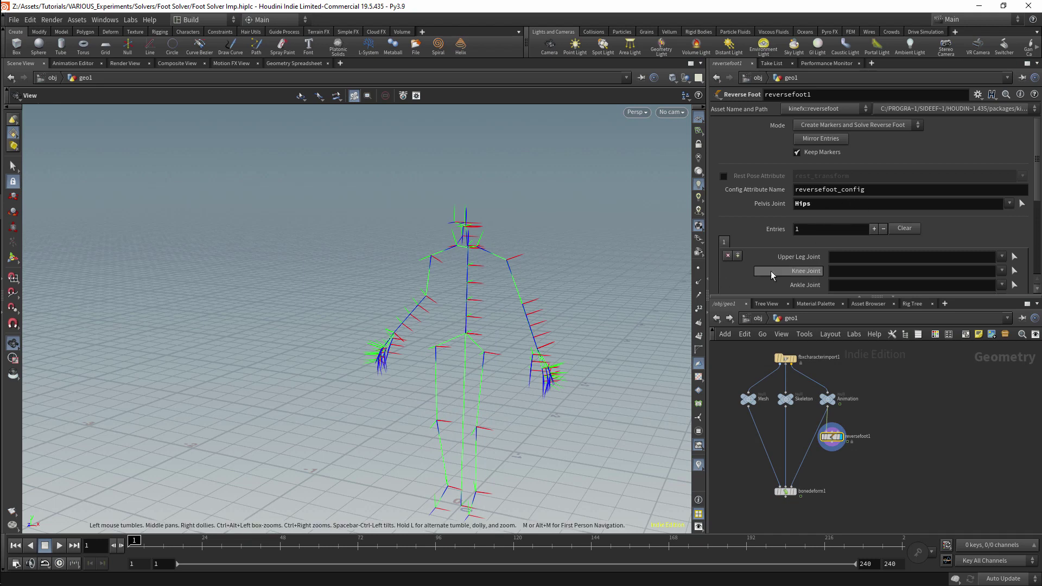
# Step: Try a second joint entry on the Reverse Foot node, clear the entries, and add a single entry back
pyautogui.scroll(-1, 1039, 188)
pyautogui.scroll(-4, 1039, 188)
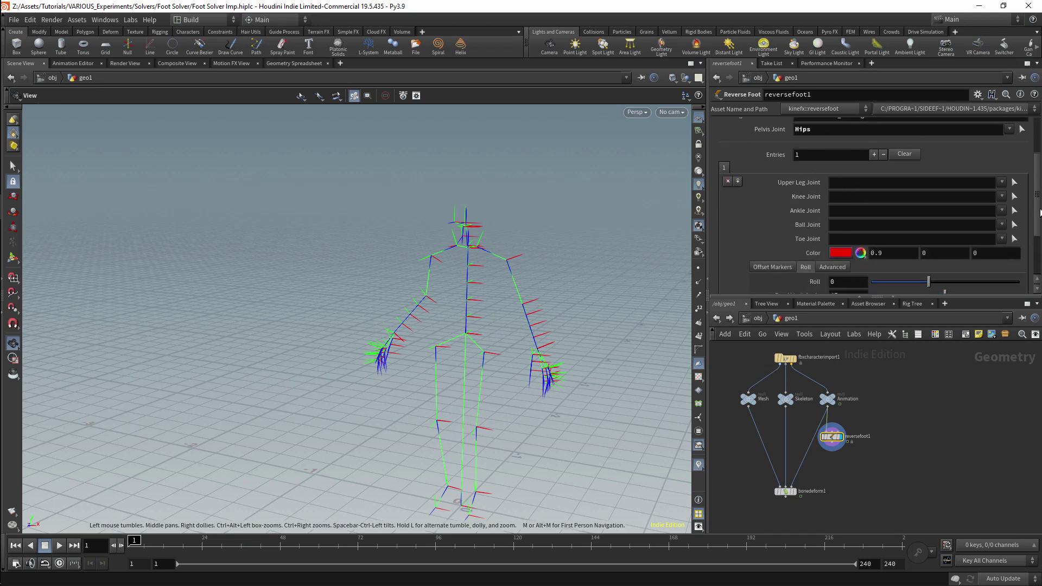
pyautogui.click(874, 155)
pyautogui.click(874, 156)
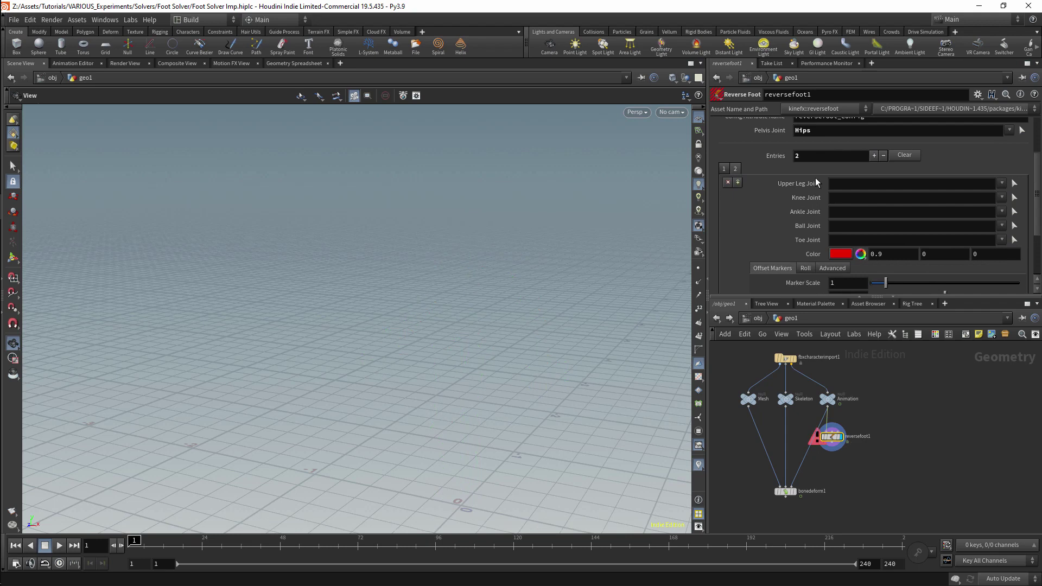
pyautogui.click(902, 156)
pyautogui.click(874, 232)
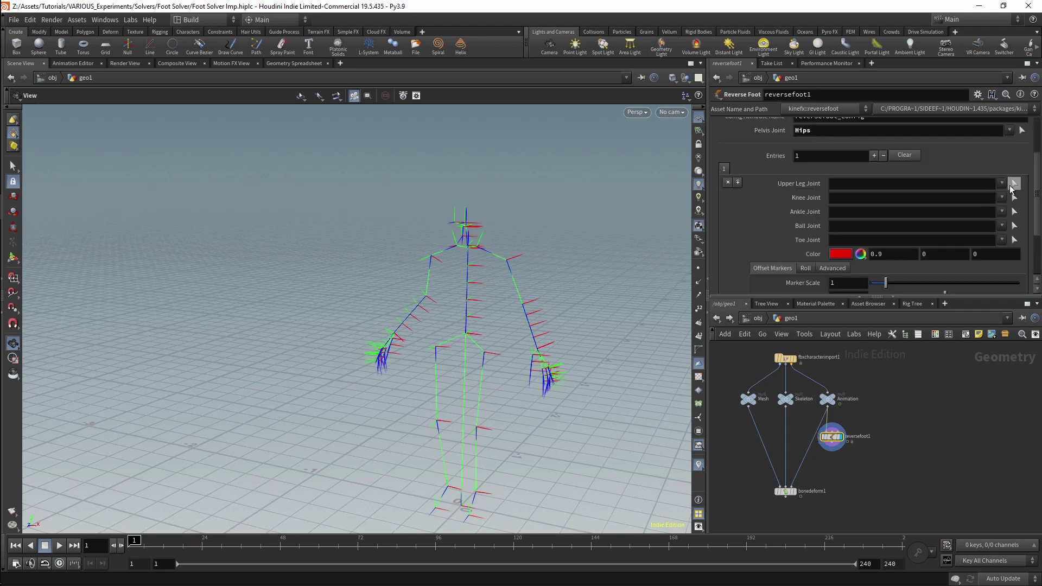
# Step: Assign LeftThigh as the Upper Leg Joint and LeftKnee as the Knee Joint in the first Reverse Foot entry
pyautogui.click(1013, 184)
pyautogui.press('Return')
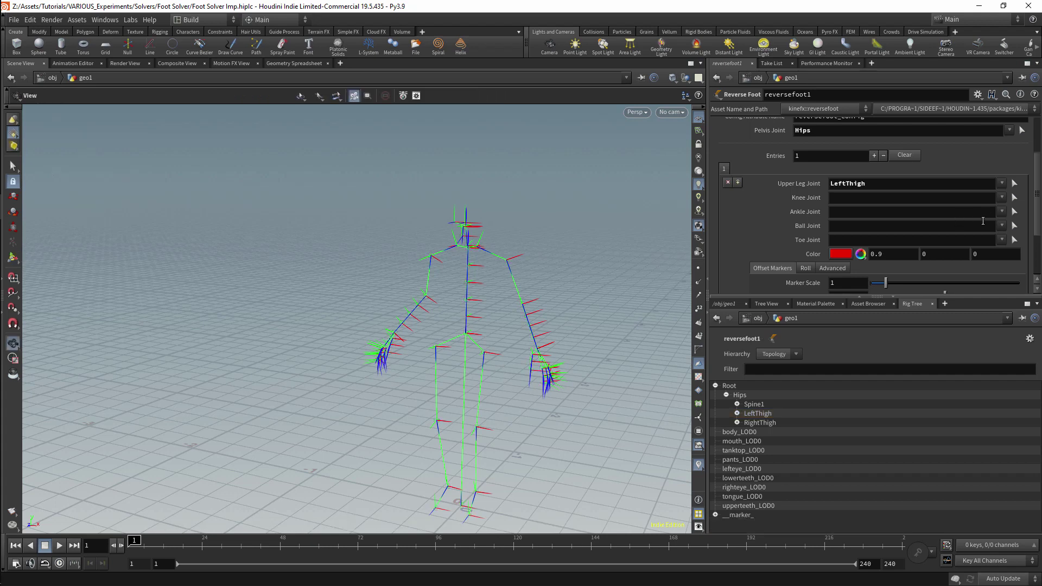
pyautogui.click(1015, 198)
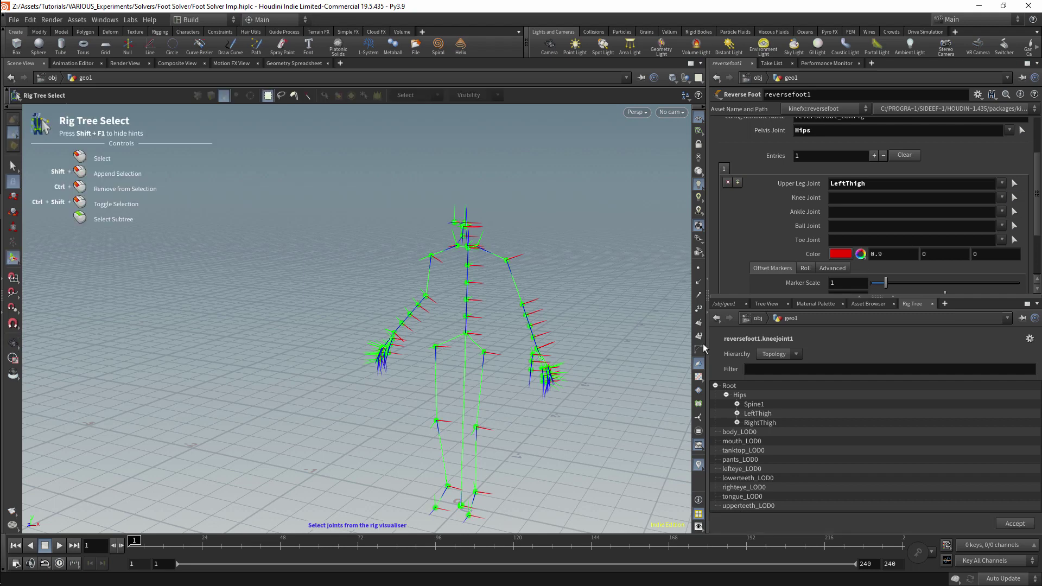
pyautogui.click(474, 446)
pyautogui.press('Return')
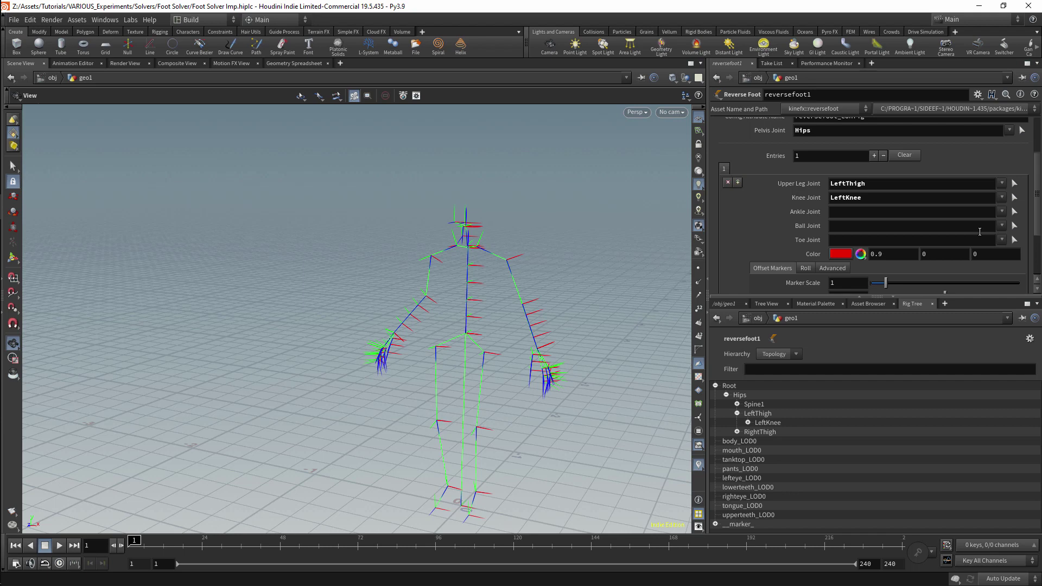
# Step: Assign LeftAnkle as the Ankle Joint and LeftFoot as the Ball Joint in the first Reverse Foot entry
pyautogui.click(1014, 212)
pyautogui.click(482, 491)
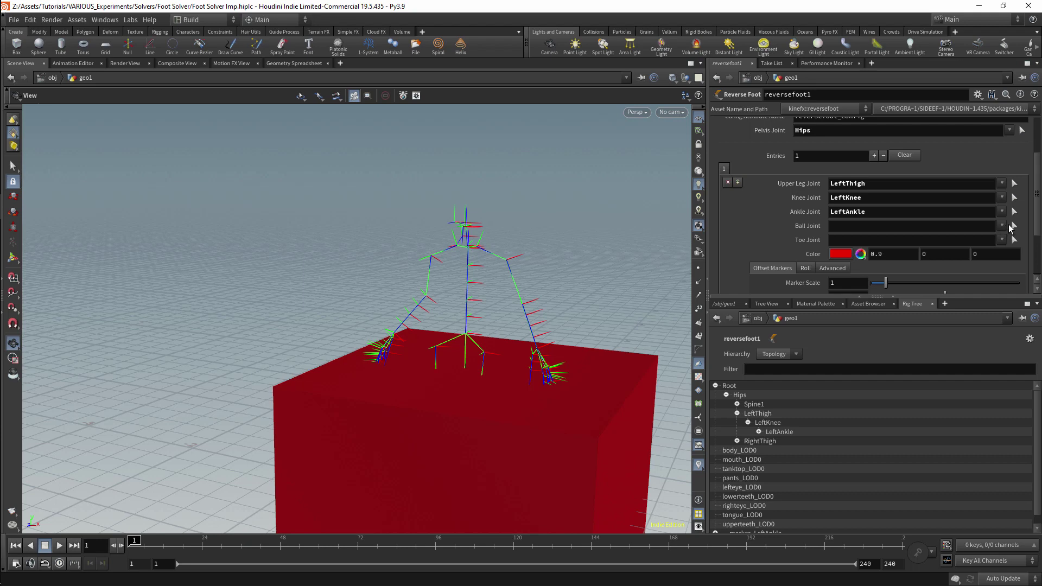
pyautogui.click(1015, 226)
pyautogui.click(483, 512)
pyautogui.press('Return')
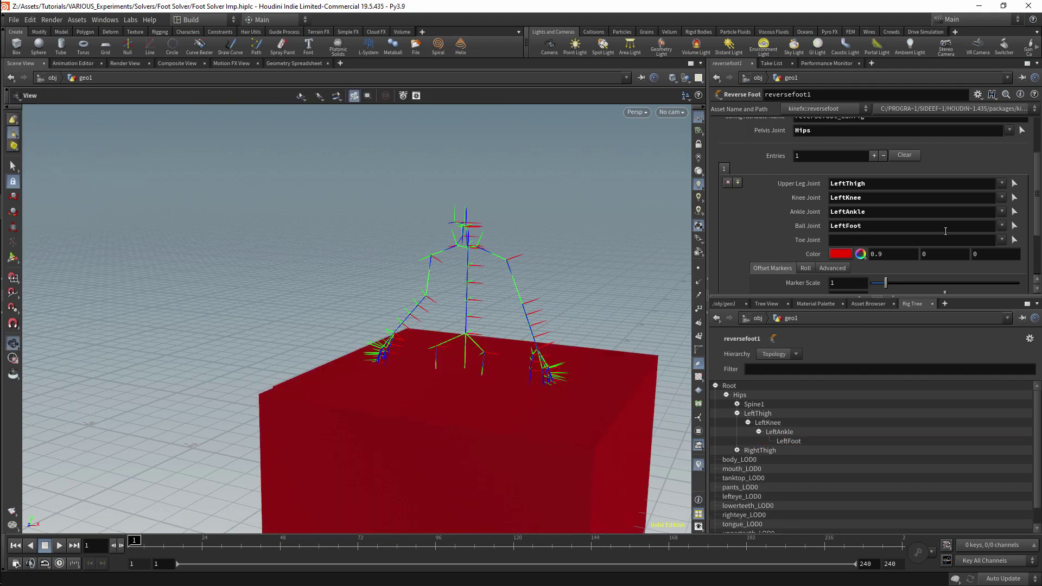
# Step: Set the left foot's Marker Scale to 0.04 and close the Rig Tree to show the geo1 network
pyautogui.moveTo(603, 314); pyautogui.dragTo(580, 231)
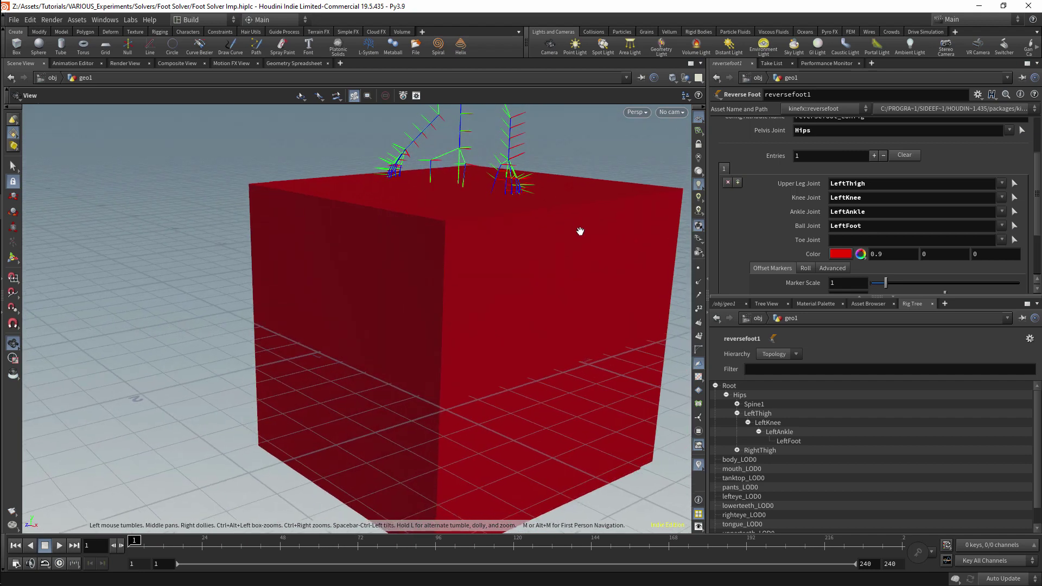
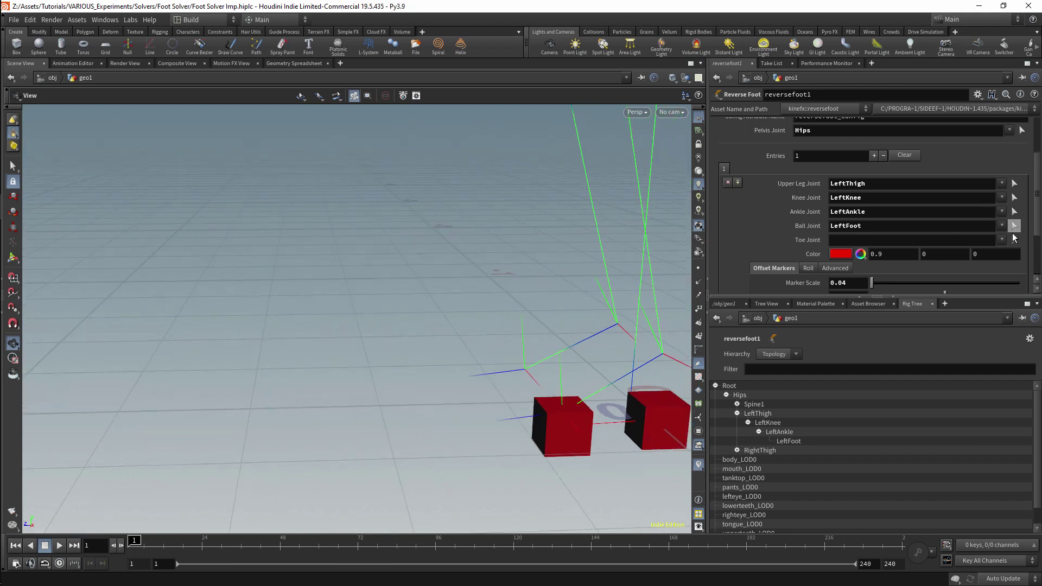
pyautogui.moveTo(1037, 228); pyautogui.dragTo(1039, 267)
pyautogui.click(932, 303)
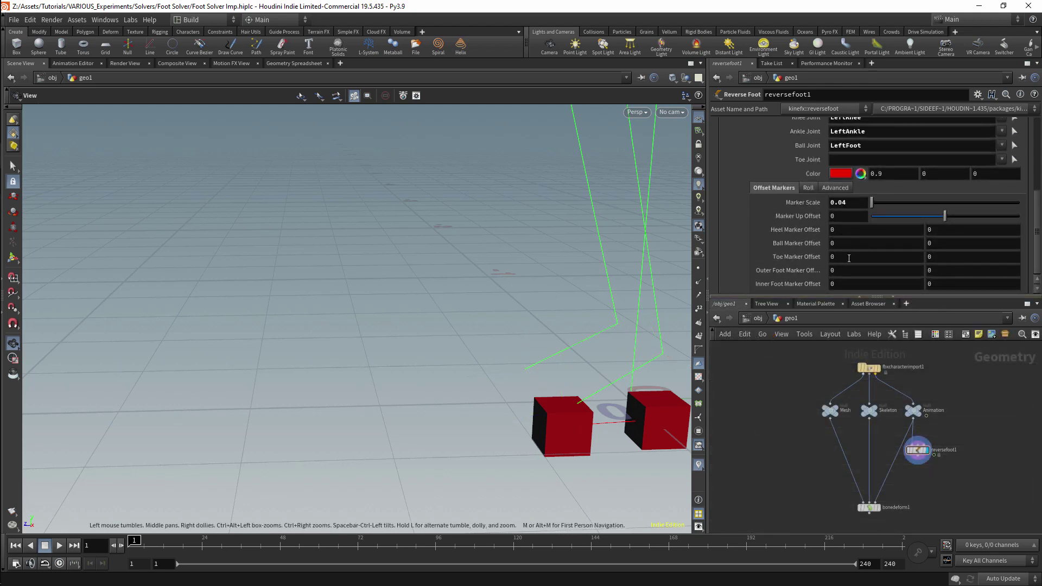
# Step: Try a Toe Marker Offset of 0.2 and a Marker Up Offset change, undo the latter, and reset the toe offset
pyautogui.moveTo(849, 259)
pyautogui.mouseDown(button='middle')
pyautogui.moveTo(878, 259)
pyautogui.moveTo(832, 259)
pyautogui.mouseUp(button='middle')
pyautogui.moveTo(943, 257)
pyautogui.mouseDown(button='middle')
pyautogui.moveTo(977, 257)
pyautogui.moveTo(950, 256)
pyautogui.moveTo(964, 256)
pyautogui.mouseUp(button='middle')
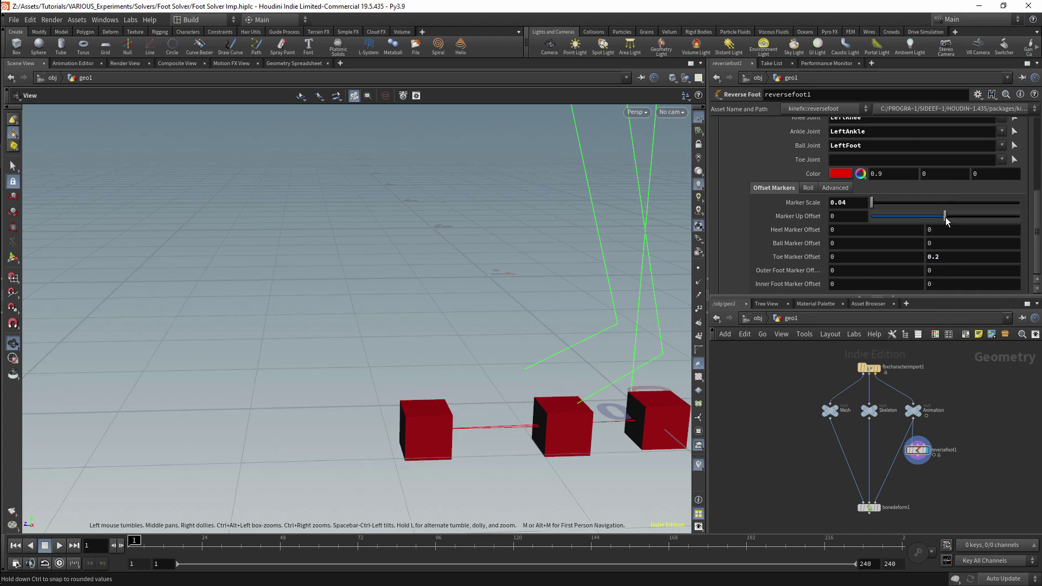
pyautogui.moveTo(945, 217); pyautogui.dragTo(946, 217)
pyautogui.hotkey('ctrl', 'z')
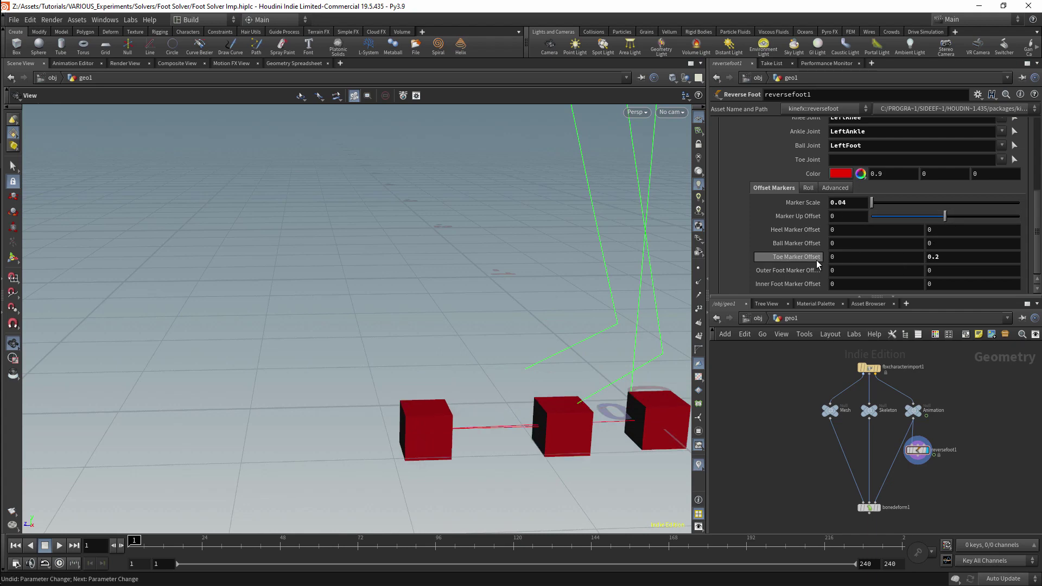
pyautogui.keyDown('ctrl'); pyautogui.middleClick(816, 259); pyautogui.keyUp('ctrl')
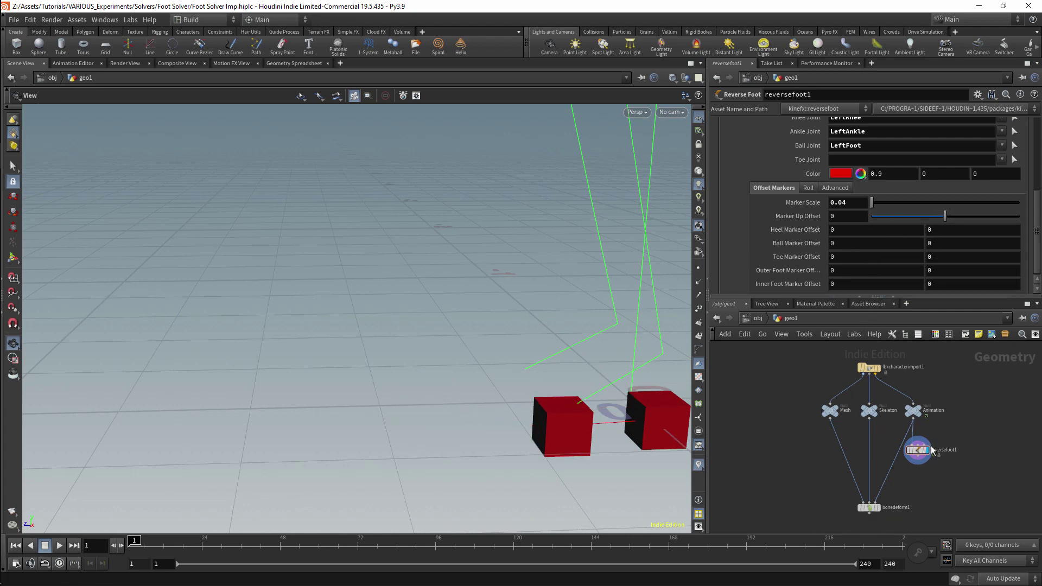
# Step: Connect the Skeleton null to the Reverse Foot's Capture Skeleton input and connect the Mesh null to the Reverse Foot node
pyautogui.moveTo(920, 455); pyautogui.dragTo(921, 471)
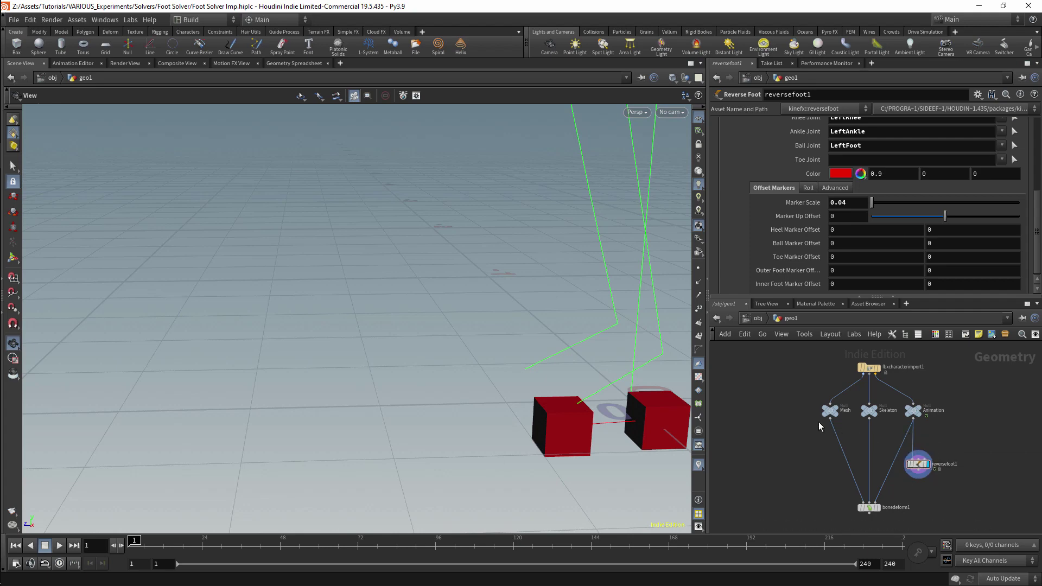
pyautogui.click(830, 411)
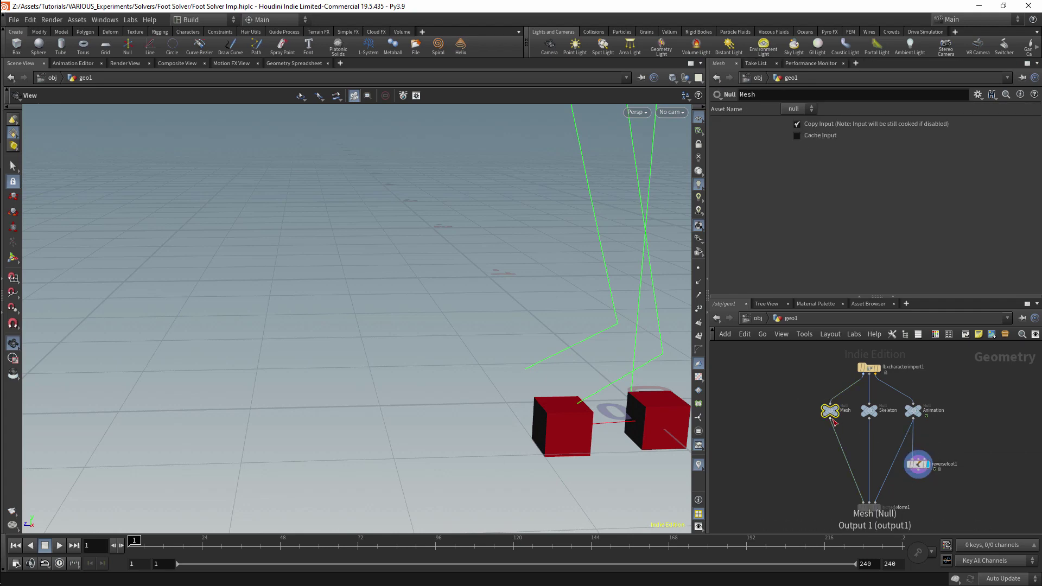
pyautogui.click(869, 411)
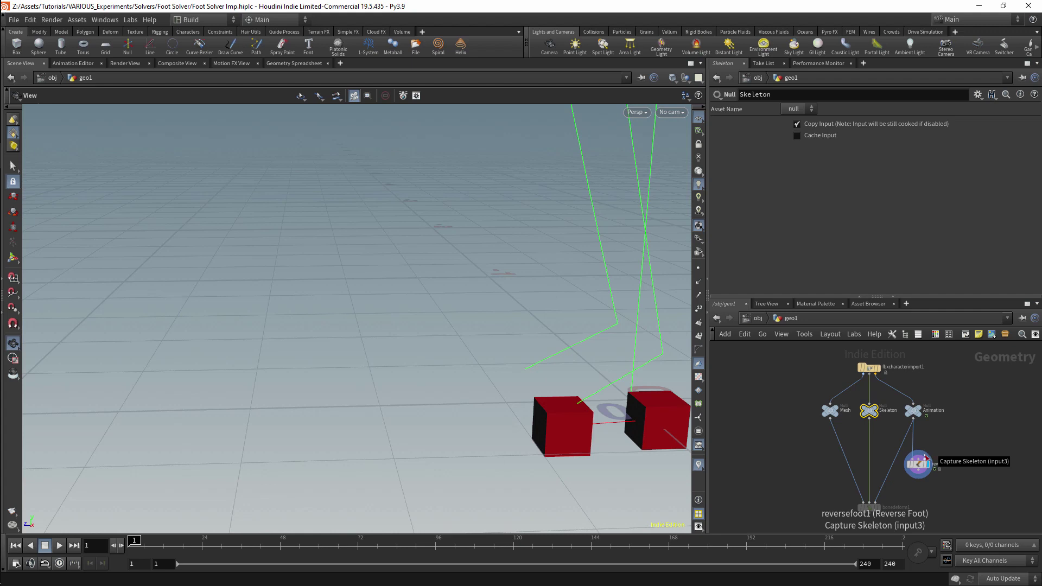
pyautogui.moveTo(871, 424); pyautogui.dragTo(927, 452)
pyautogui.moveTo(830, 418); pyautogui.dragTo(852, 434)
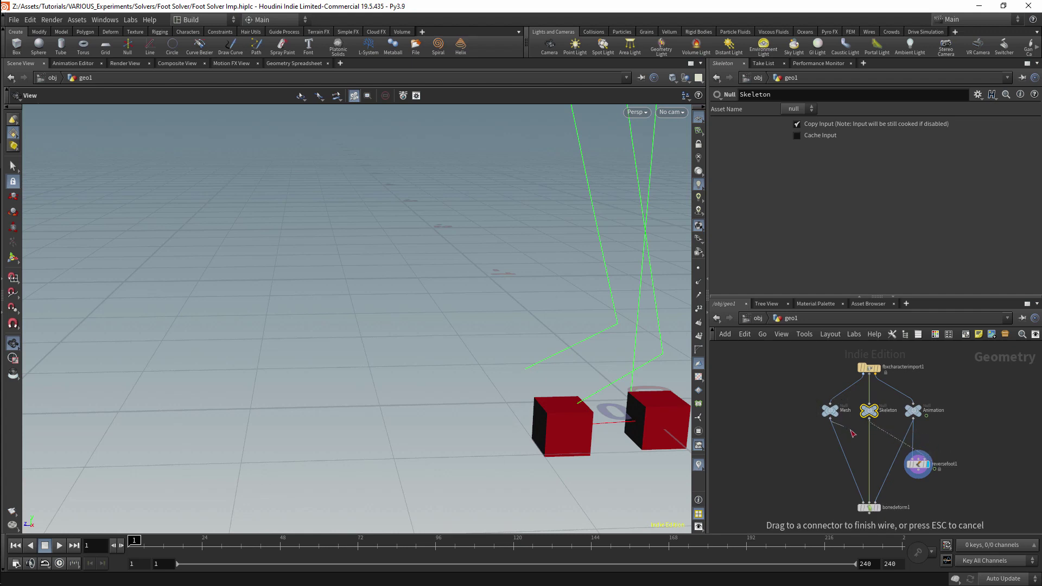
pyautogui.click(917, 460)
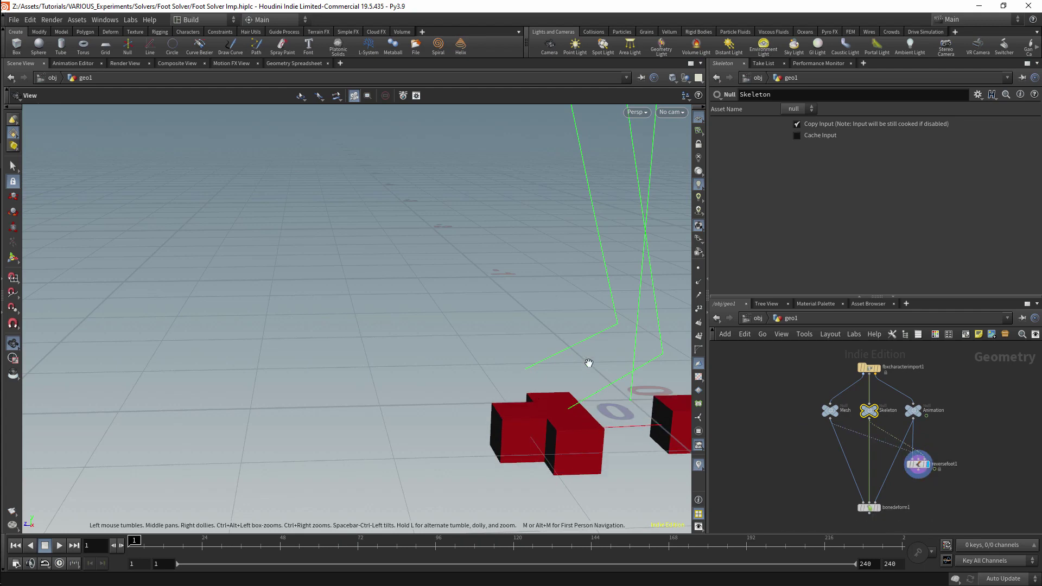
# Step: Template the Mesh null so its wireframe displays around the foot markers, and frame the feet up close
pyautogui.scroll(-5, 589, 363)
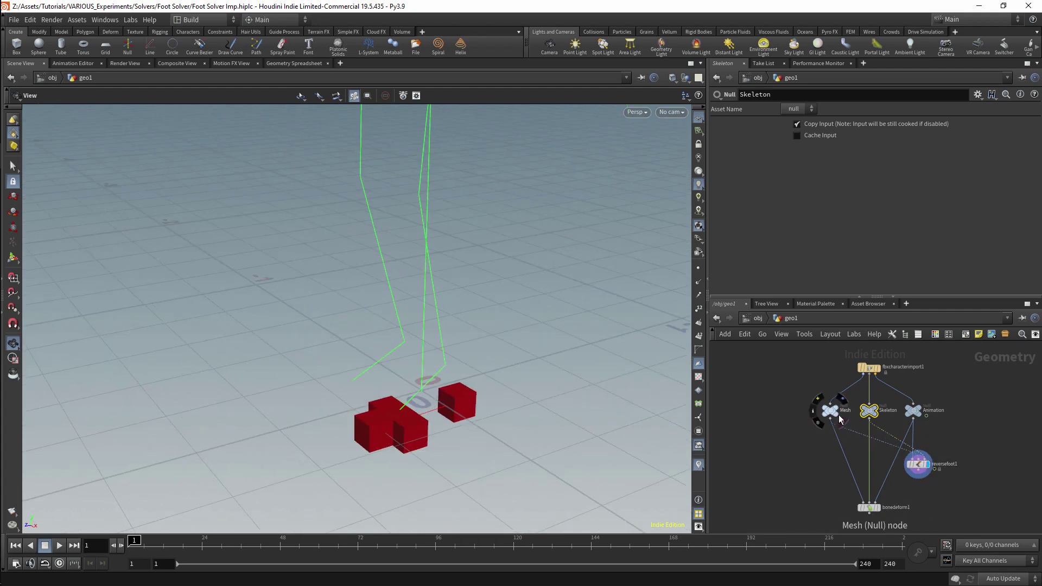
pyautogui.click(840, 419)
pyautogui.moveTo(445, 402); pyautogui.dragTo(447, 365)
pyautogui.scroll(5, 402, 401)
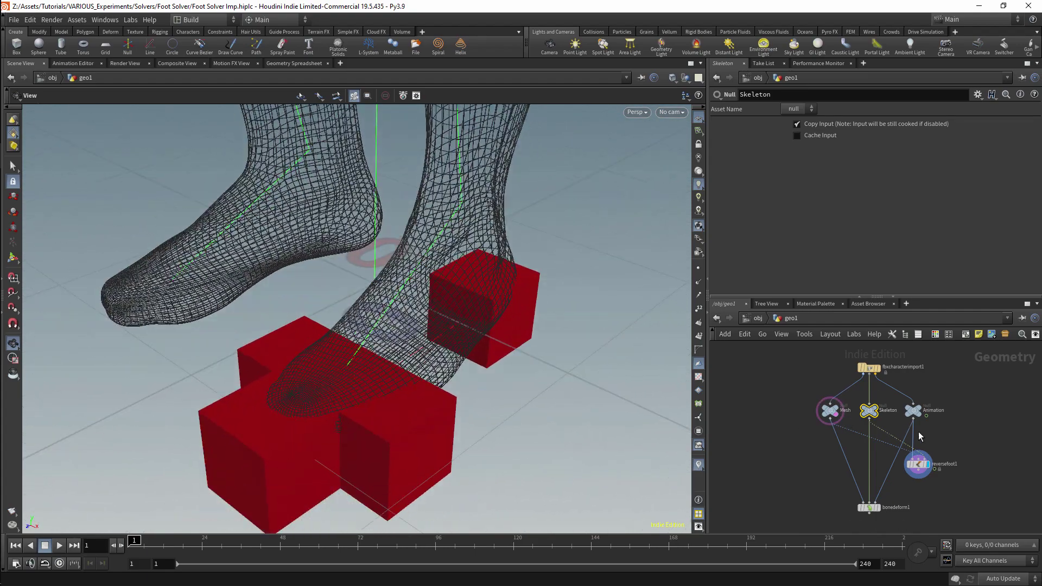
# Step: Set reversefoot1's Marker Scale to 0.009 and its Marker Up Offset to 0.017 to fit the markers inside the left foot
pyautogui.click(917, 464)
pyautogui.moveTo(815, 202)
pyautogui.mouseDown(button='middle')
pyautogui.moveTo(800, 242)
pyautogui.moveTo(710, 231)
pyautogui.moveTo(660, 239)
pyautogui.moveTo(643, 254)
pyautogui.mouseUp(button='middle')
pyautogui.moveTo(522, 342); pyautogui.dragTo(489, 283)
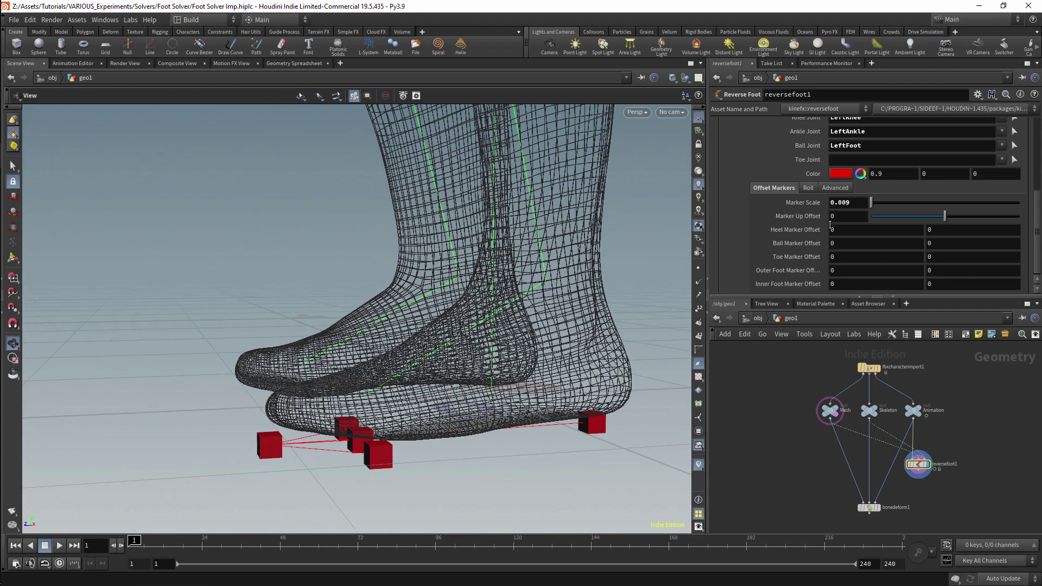
pyautogui.scroll(4, 624, 302)
pyautogui.moveTo(843, 216)
pyautogui.mouseDown(button='middle')
pyautogui.moveTo(855, 254)
pyautogui.moveTo(892, 256)
pyautogui.mouseUp(button='middle')
pyautogui.moveTo(521, 326)
pyautogui.mouseDown()
pyautogui.moveTo(578, 329)
pyautogui.moveTo(573, 495)
pyautogui.mouseUp()
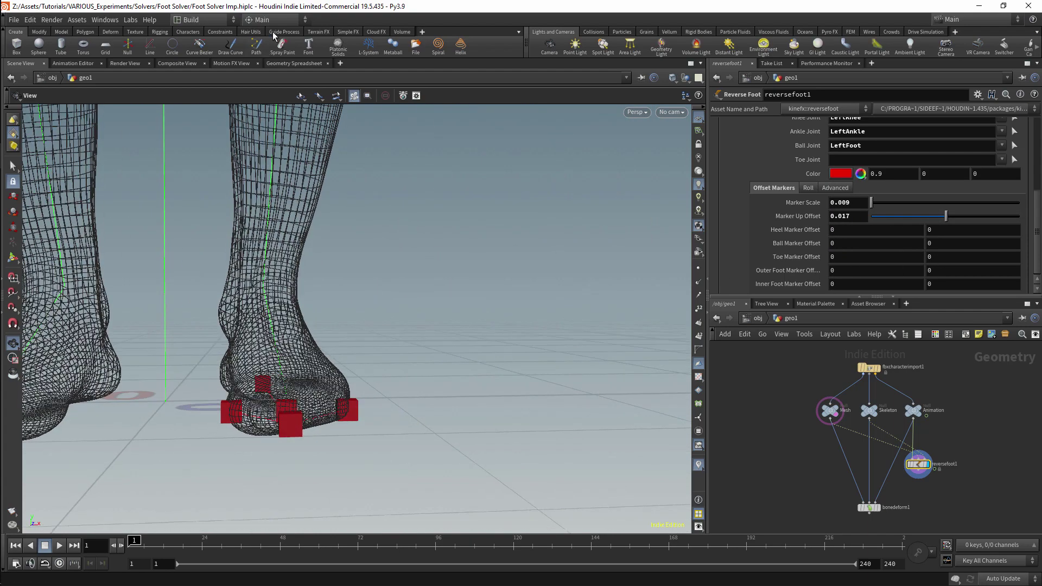
pyautogui.moveTo(427, 327); pyautogui.dragTo(493, 272)
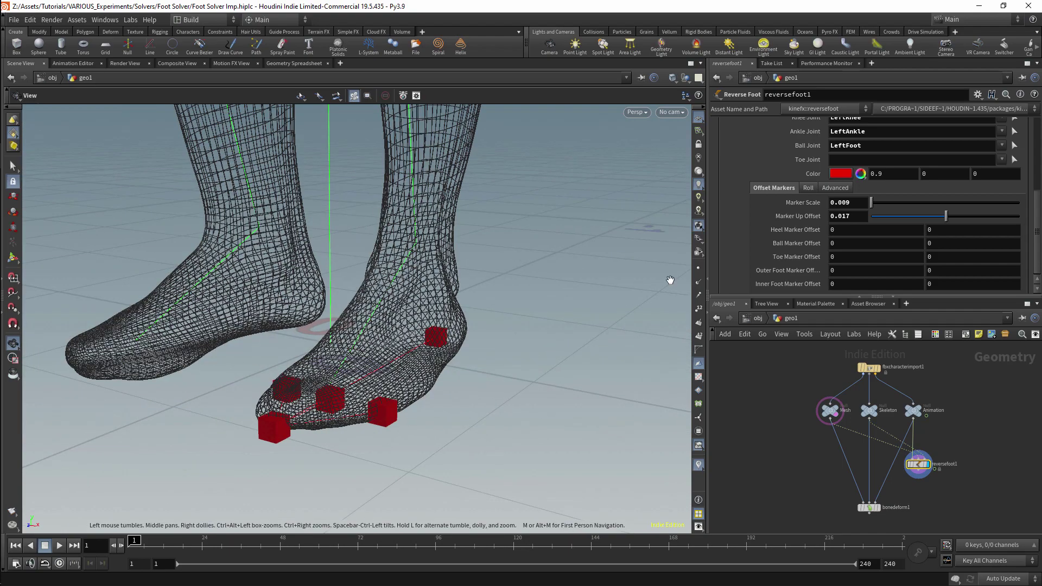
# Step: Try rolling the left foot to about 9.1 and undo the Roll change
pyautogui.scroll(-5, 459, 395)
pyautogui.moveTo(460, 395); pyautogui.dragTo(467, 337)
pyautogui.click(808, 188)
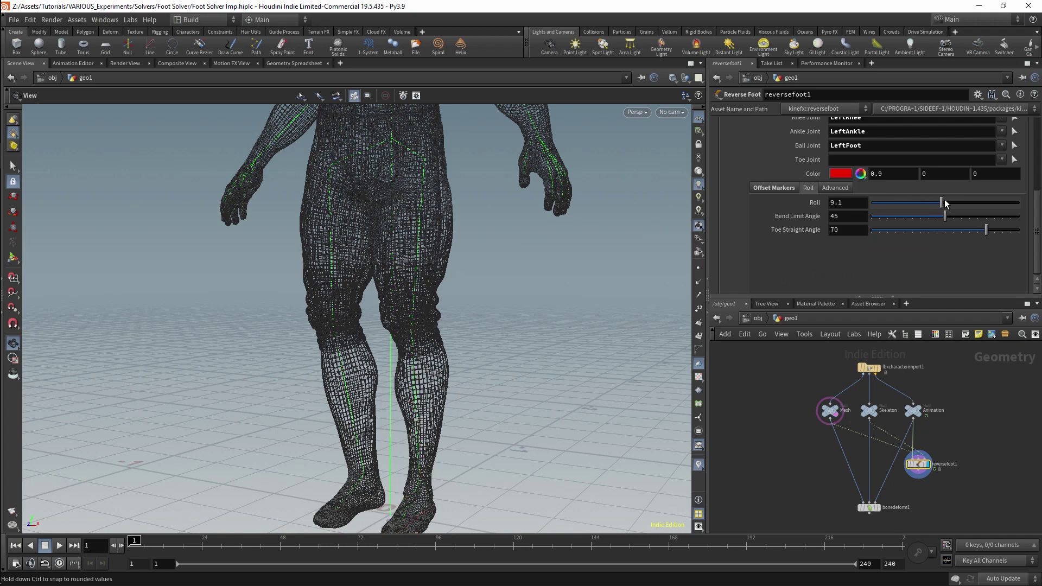
pyautogui.hotkey('ctrl', 'z')
pyautogui.moveTo(903, 231); pyautogui.dragTo(986, 231)
pyautogui.press('Return')
# Step: Select the toe marker with the Reverse Foot handles and try rotating it for a Toe Lift of about 4.8
pyautogui.keyDown('alt'); pyautogui.moveTo(467, 380); pyautogui.dragTo(533, 337); pyautogui.keyUp('alt')
pyautogui.scroll(5, 419, 298)
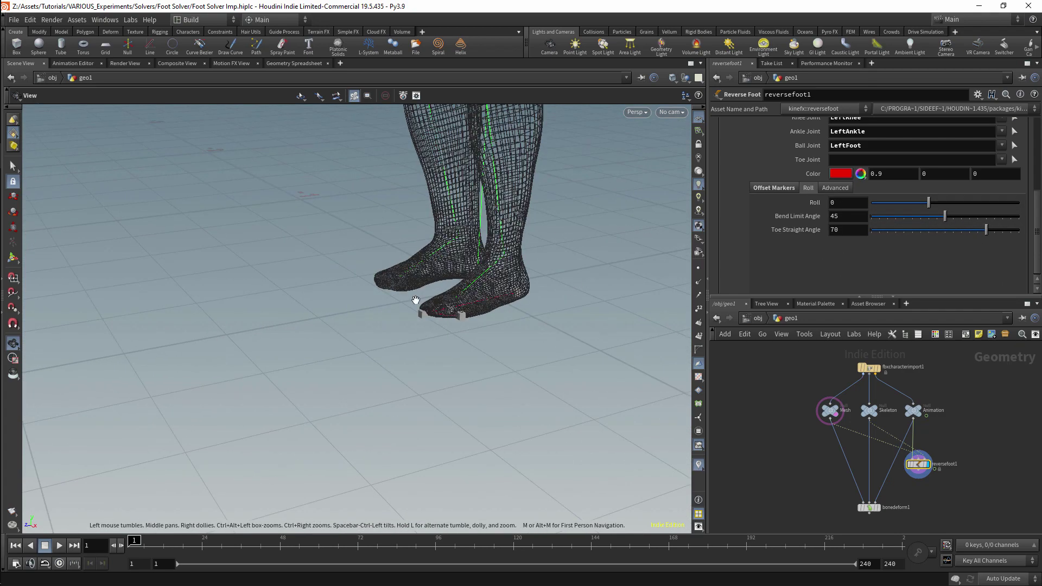
pyautogui.click(424, 315)
pyautogui.moveTo(412, 367); pyautogui.dragTo(384, 305)
pyautogui.hotkey('ctrl', 'z')
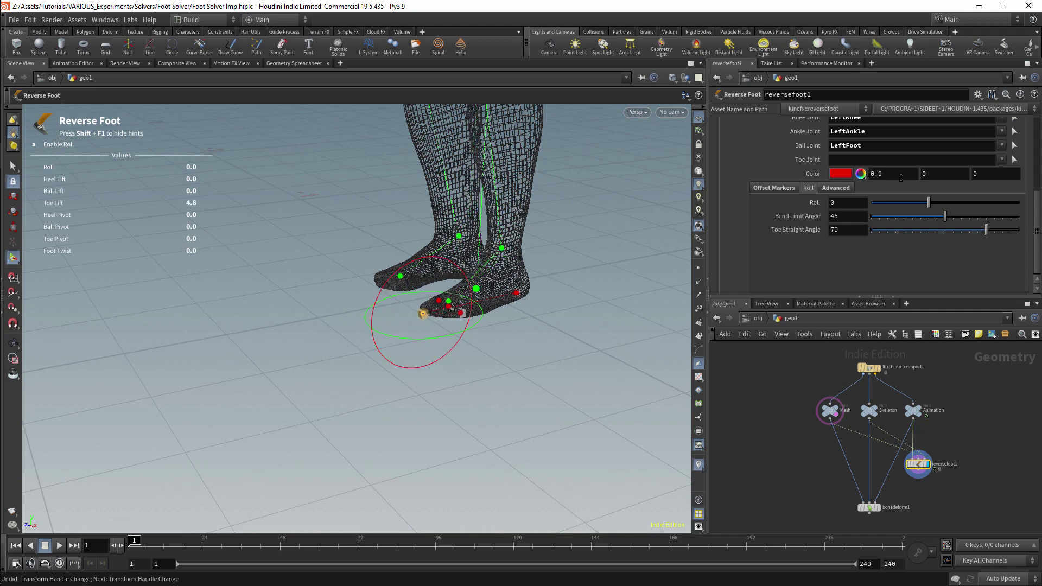
# Step: Try the Heel Pivot, Ball Pivot and Foot Twist controls, and reset Ball Pivot and Toe Lift to their defaults
pyautogui.scroll(2, 1038, 211)
pyautogui.moveTo(872, 233); pyautogui.dragTo(881, 257)
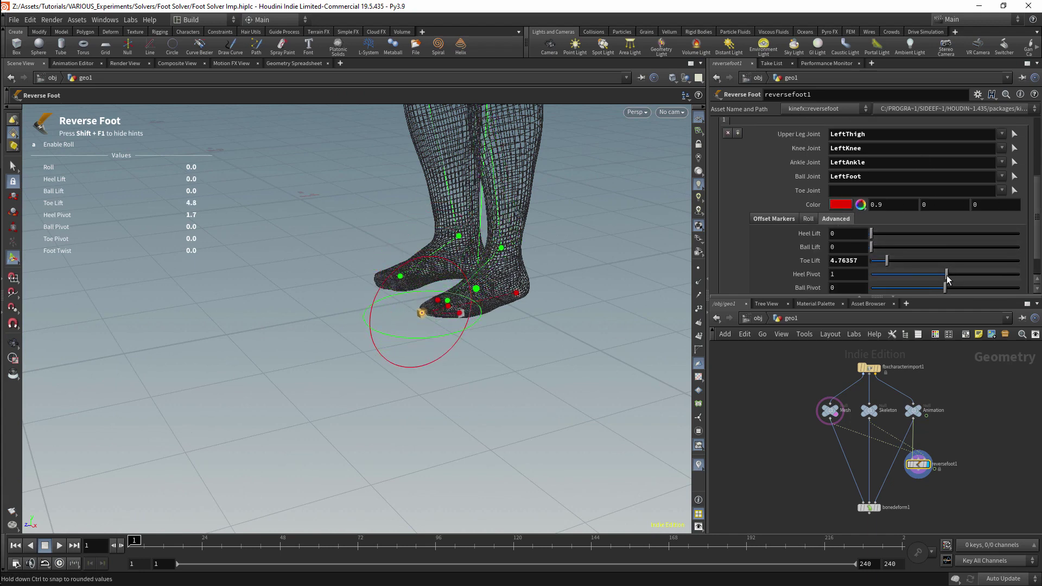
pyautogui.moveTo(945, 274); pyautogui.dragTo(926, 296)
pyautogui.hotkey('ctrl', 'z')
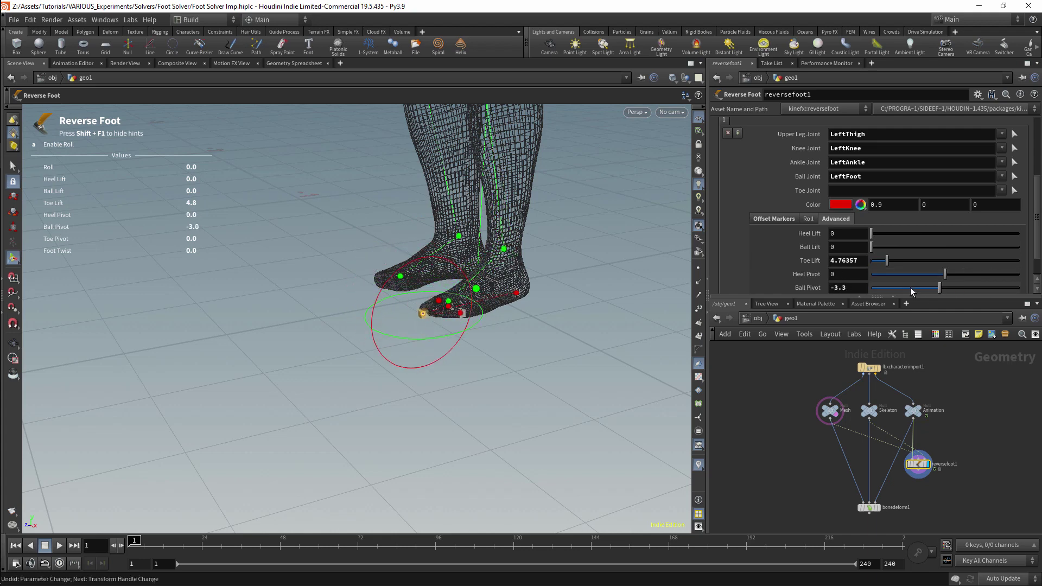
pyautogui.scroll(-2, 1037, 246)
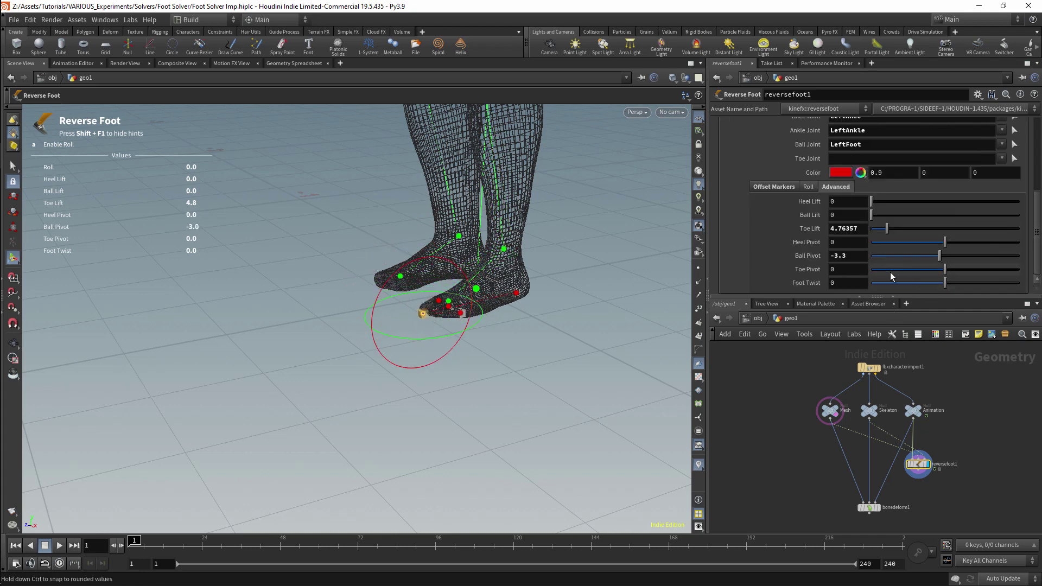
pyautogui.moveTo(945, 282)
pyautogui.mouseDown()
pyautogui.moveTo(970, 283)
pyautogui.moveTo(946, 283)
pyautogui.mouseUp()
pyautogui.keyDown('ctrl'); pyautogui.middleClick(808, 256); pyautogui.keyUp('ctrl')
pyautogui.keyDown('ctrl'); pyautogui.middleClick(824, 227); pyautogui.keyUp('ctrl')
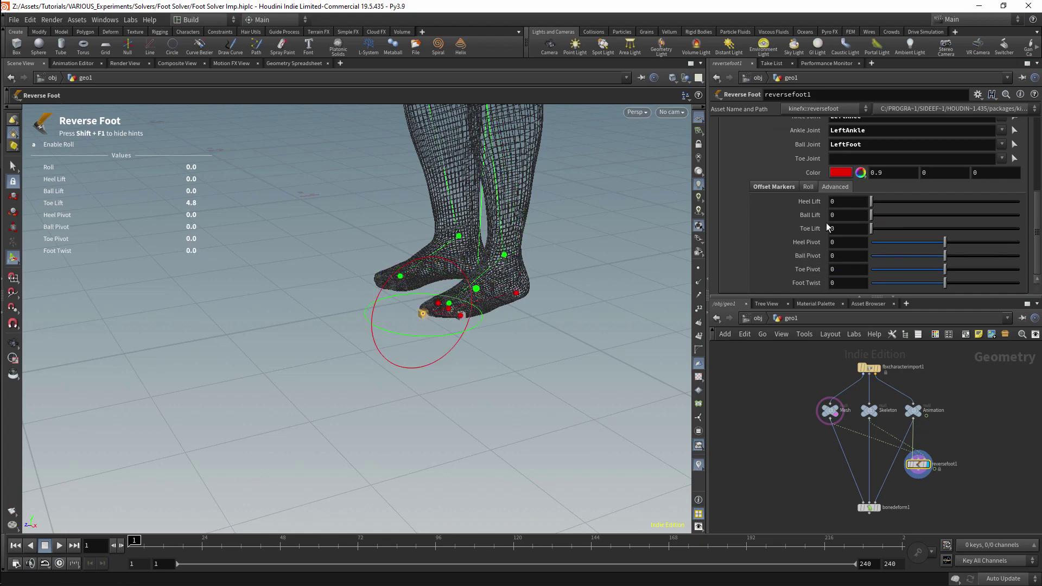
# Step: Add a Parent Joints node to the network just below reversefoot1
pyautogui.press('Escape')
pyautogui.moveTo(682, 297); pyautogui.dragTo(548, 258)
pyautogui.press('Return')
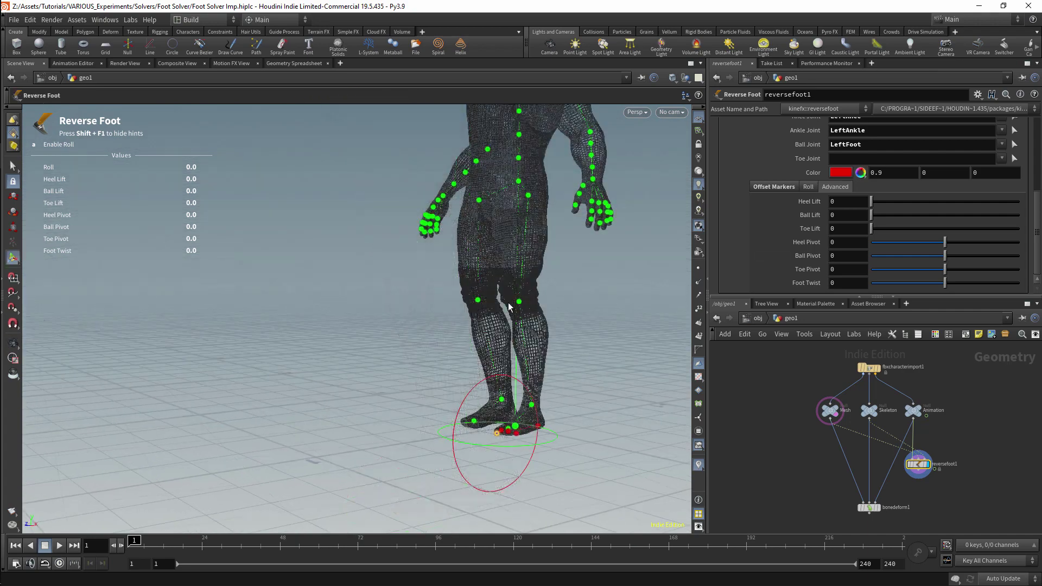
pyautogui.scroll(3, 968, 460)
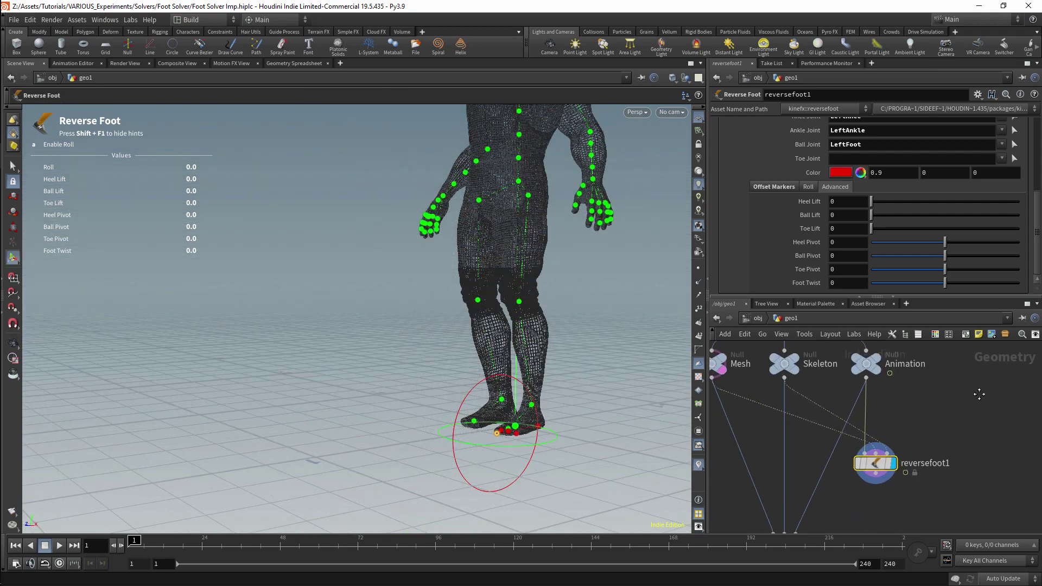
pyautogui.press('Tab')
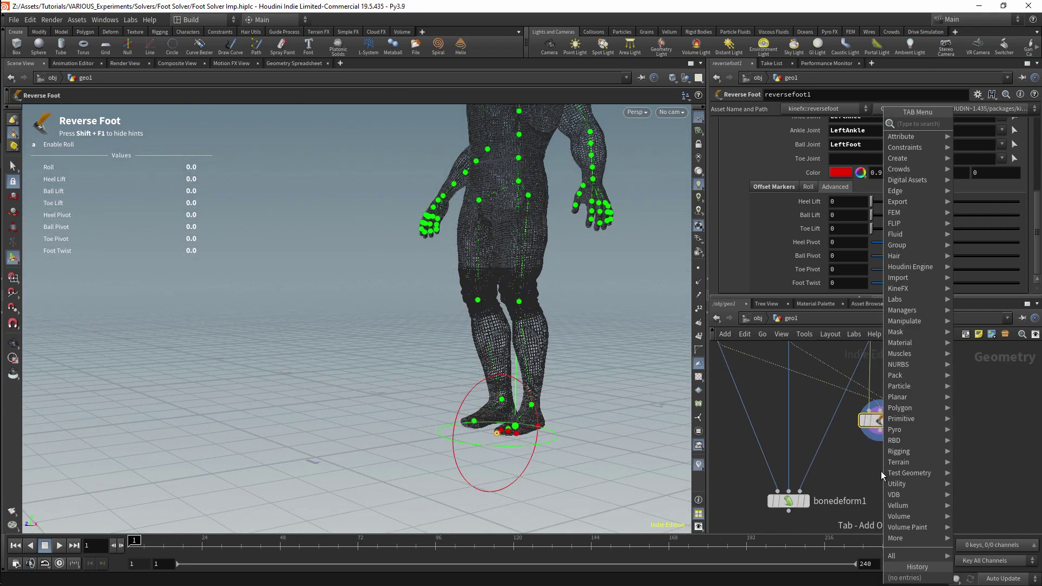
pyautogui.write('python')
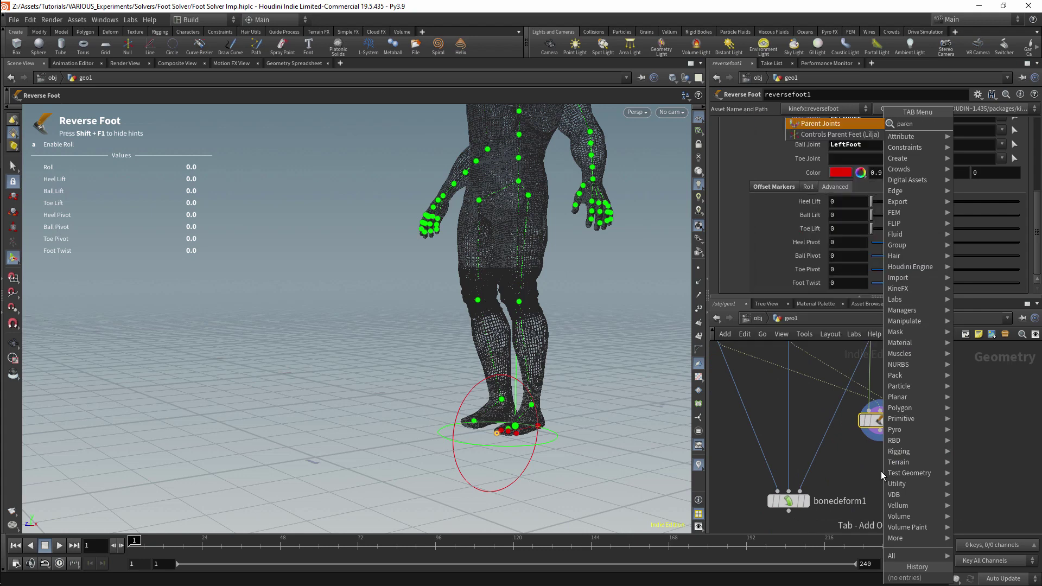
pyautogui.press('Return')
pyautogui.click(916, 462)
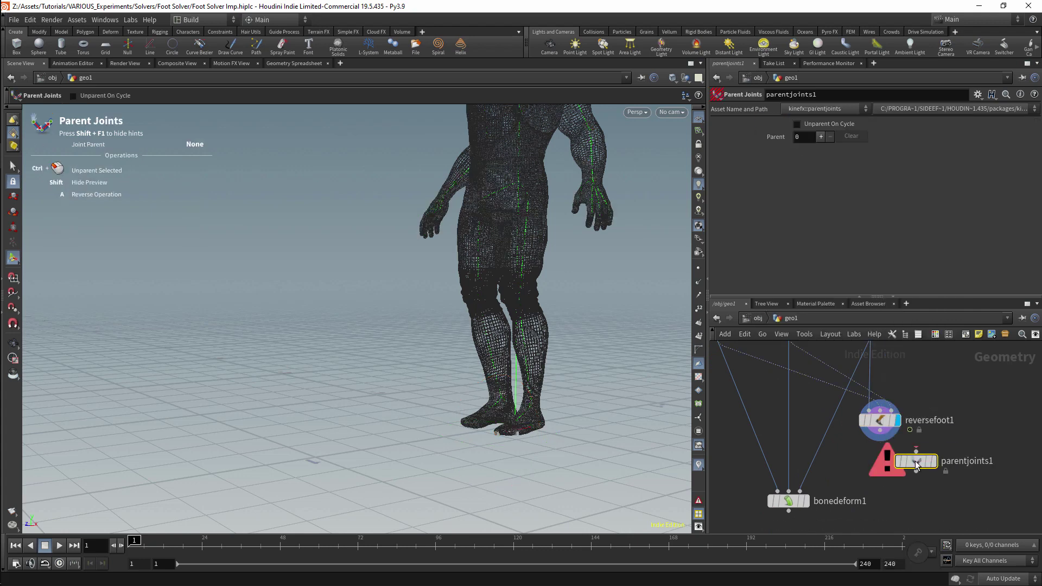
# Step: Add a Rig Pose node below reversefoot1, feed it from that node's output and display it
pyautogui.press('Tab')
pyautogui.write('rig pose')
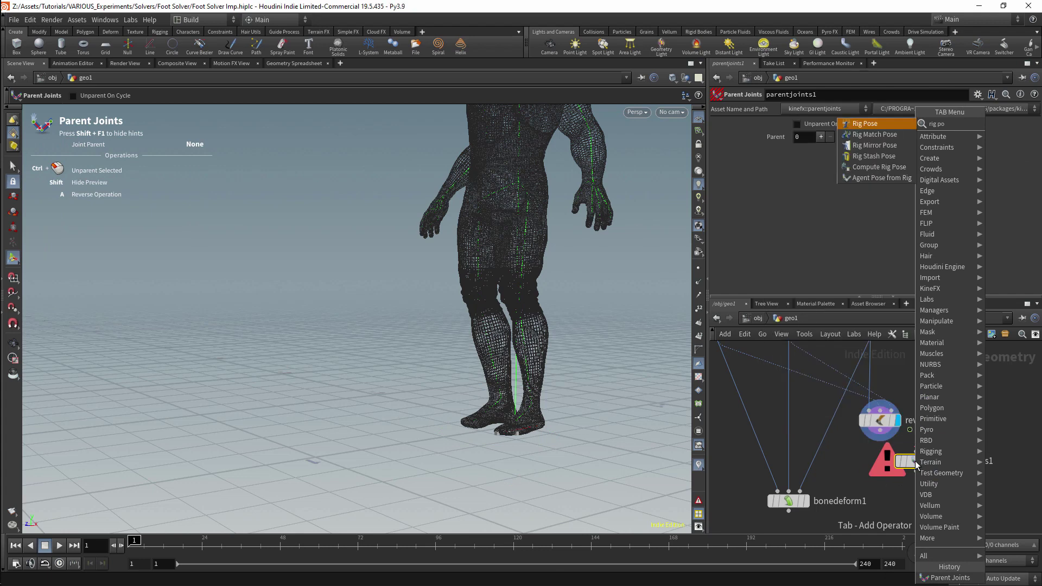
pyautogui.press('Return')
pyautogui.click(874, 500)
pyautogui.moveTo(879, 433); pyautogui.dragTo(880, 494)
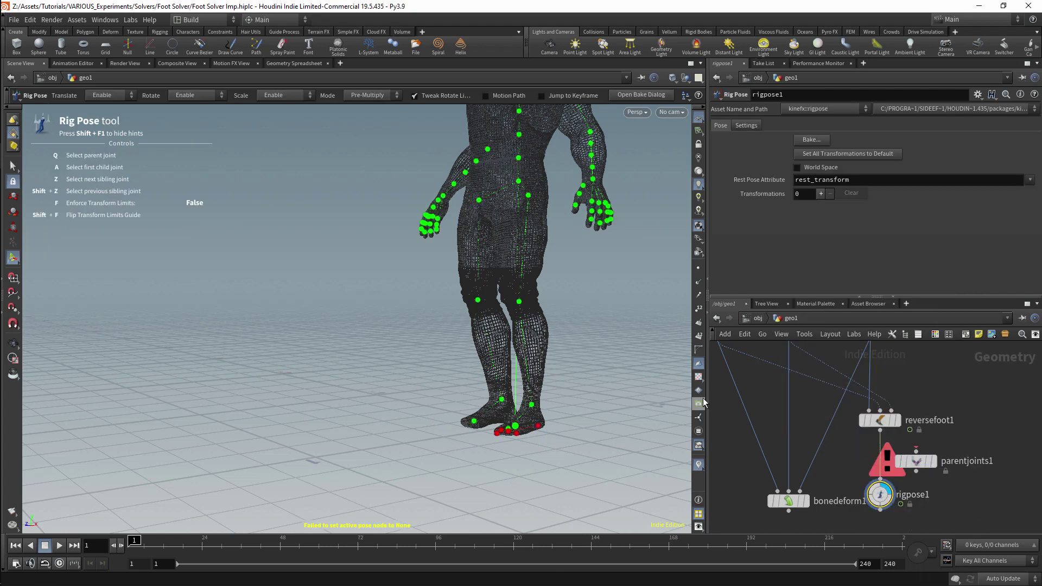
# Step: Try moving the LeftKnee joint in the Rig Pose and undo the move
pyautogui.click(520, 302)
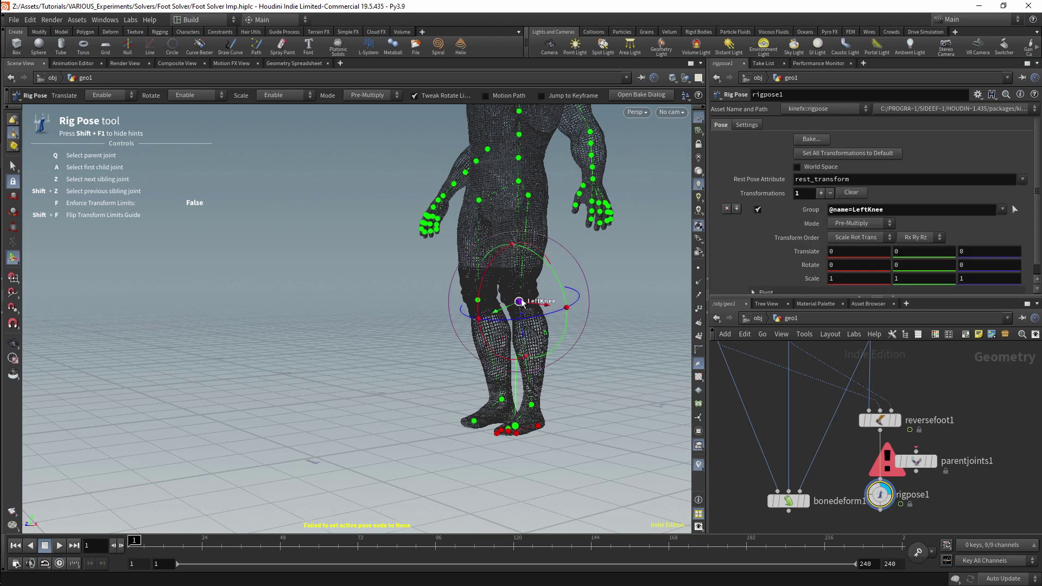
pyautogui.moveTo(520, 302)
pyautogui.mouseDown()
pyautogui.moveTo(510, 291)
pyautogui.moveTo(524, 296)
pyautogui.moveTo(542, 276)
pyautogui.moveTo(507, 273)
pyautogui.moveTo(515, 285)
pyautogui.mouseUp()
pyautogui.hotkey('ctrl', 'z')
pyautogui.press('space')
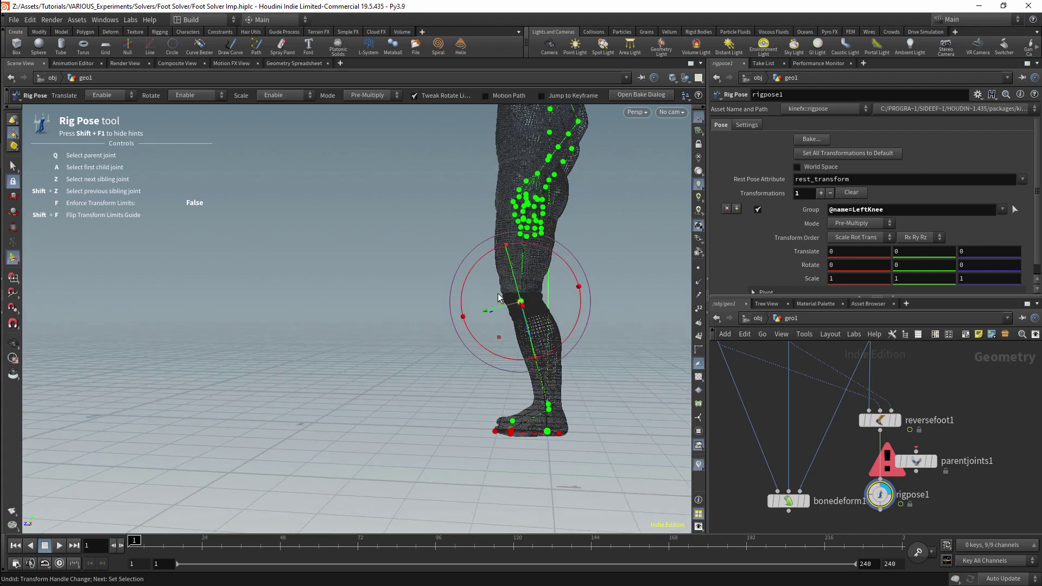
pyautogui.press('space')
pyautogui.moveTo(470, 284); pyautogui.dragTo(668, 396)
# Step: Select the LeftAnkle joint for posing, try moving it and undo each move
pyautogui.click(531, 404)
pyautogui.hotkey('ctrl', 'z')
pyautogui.press('space')
pyautogui.hotkey('ctrl', 'z')
pyautogui.press('space')
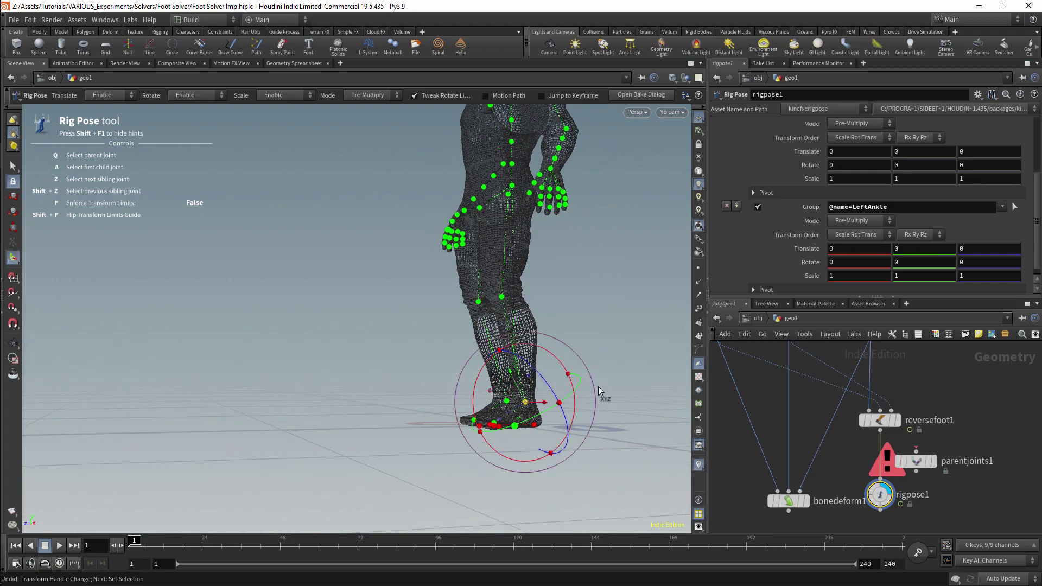
# Step: Rewire rigpose1 between the Animation null and reversefoot1's first input
pyautogui.moveTo(880, 505); pyautogui.dragTo(929, 398)
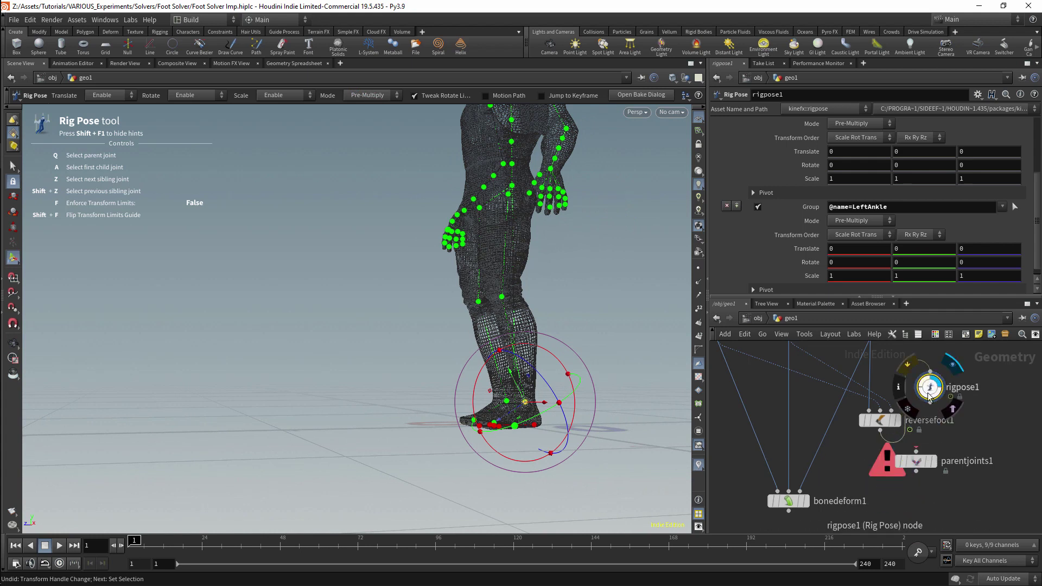
pyautogui.moveTo(929, 398); pyautogui.dragTo(926, 457, button='middle')
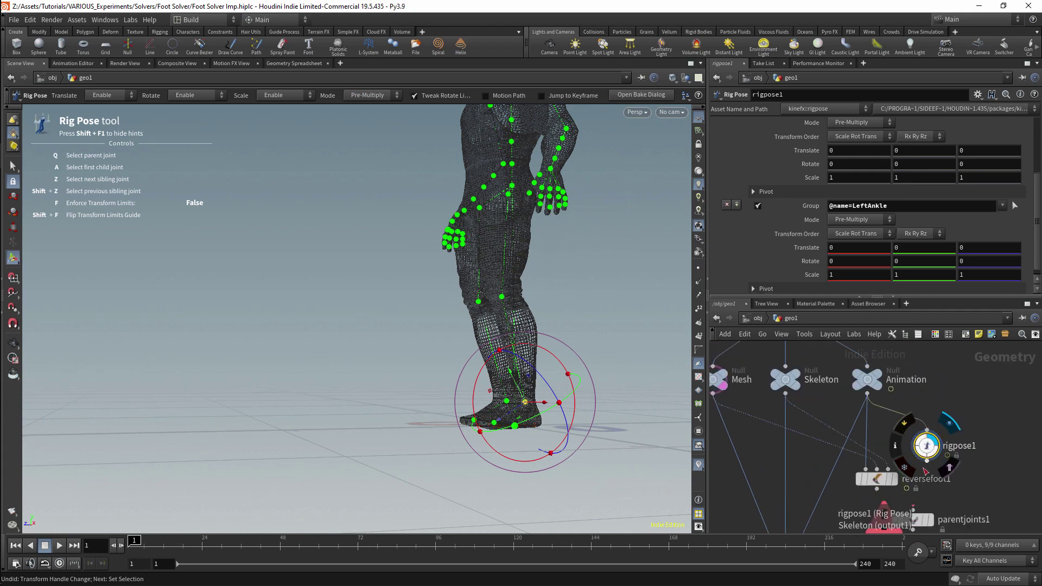
pyautogui.moveTo(926, 472); pyautogui.dragTo(867, 468)
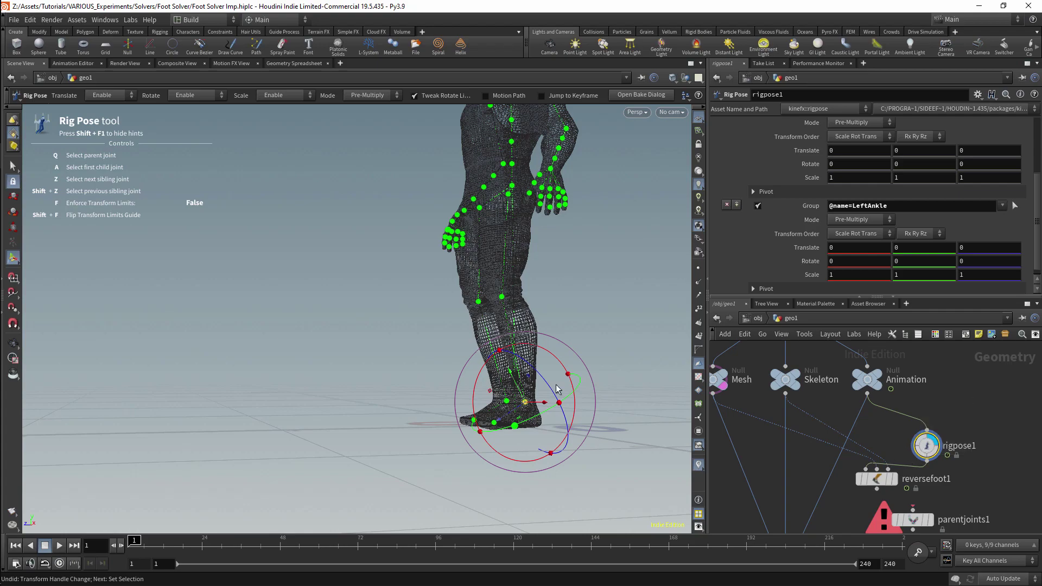
# Step: Translate the LeftAnkle joint to about 0.003, 0.058, -0.024, then try a larger move and undo it
pyautogui.moveTo(557, 389); pyautogui.dragTo(434, 379)
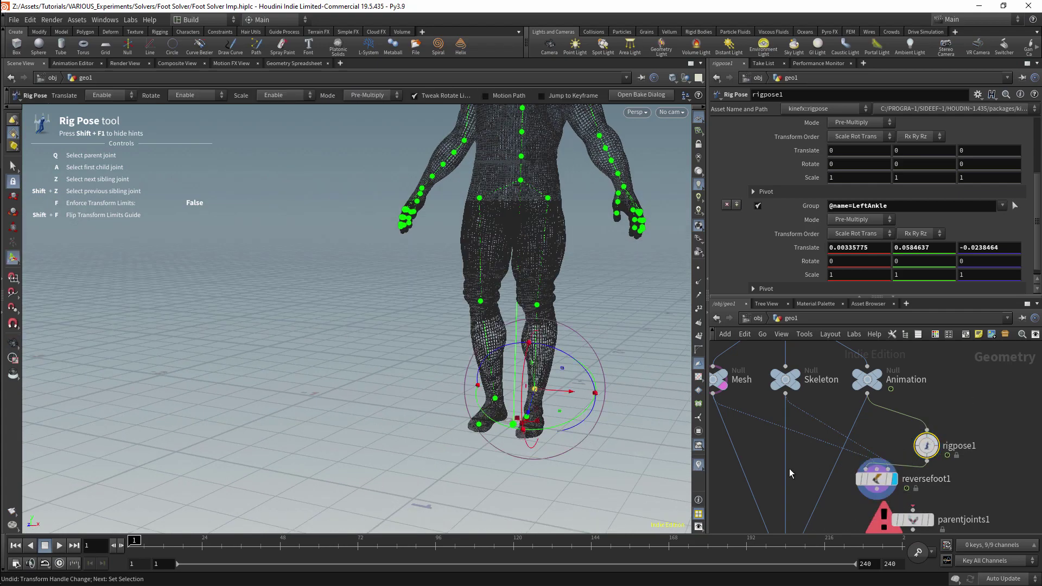
pyautogui.moveTo(618, 380)
pyautogui.keyDown('alt'); pyautogui.mouseDown()
pyautogui.moveTo(636, 387)
pyautogui.moveTo(616, 391)
pyautogui.mouseUp(); pyautogui.keyUp('alt')
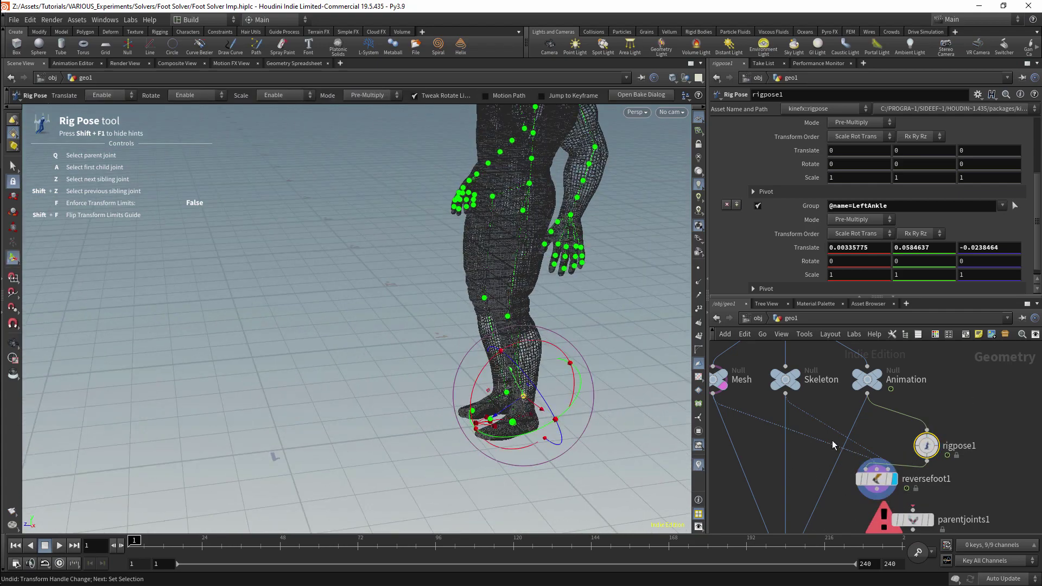
pyautogui.moveTo(523, 400); pyautogui.dragTo(543, 412)
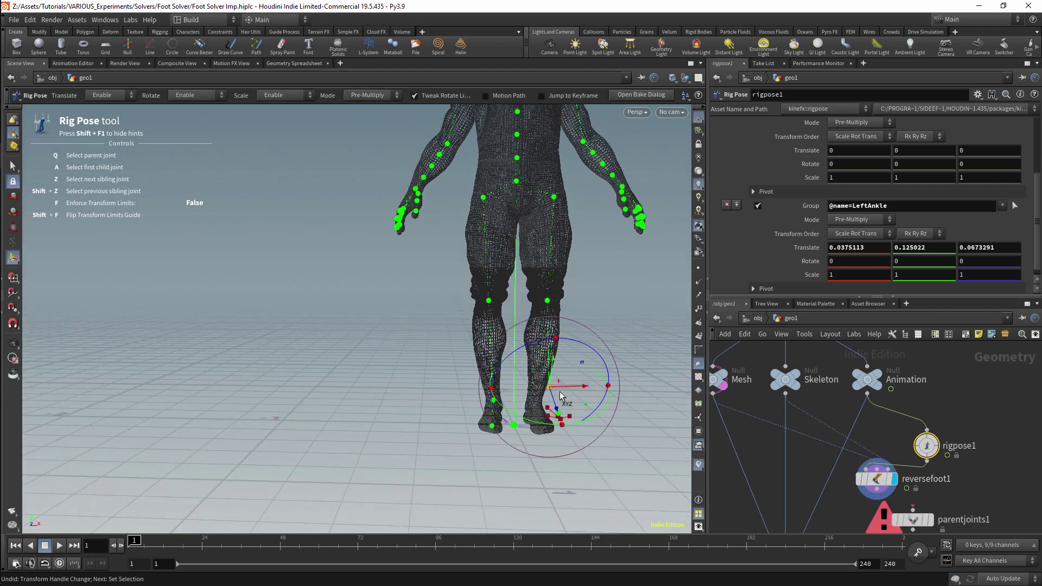
pyautogui.hotkey('ctrl', 'z')
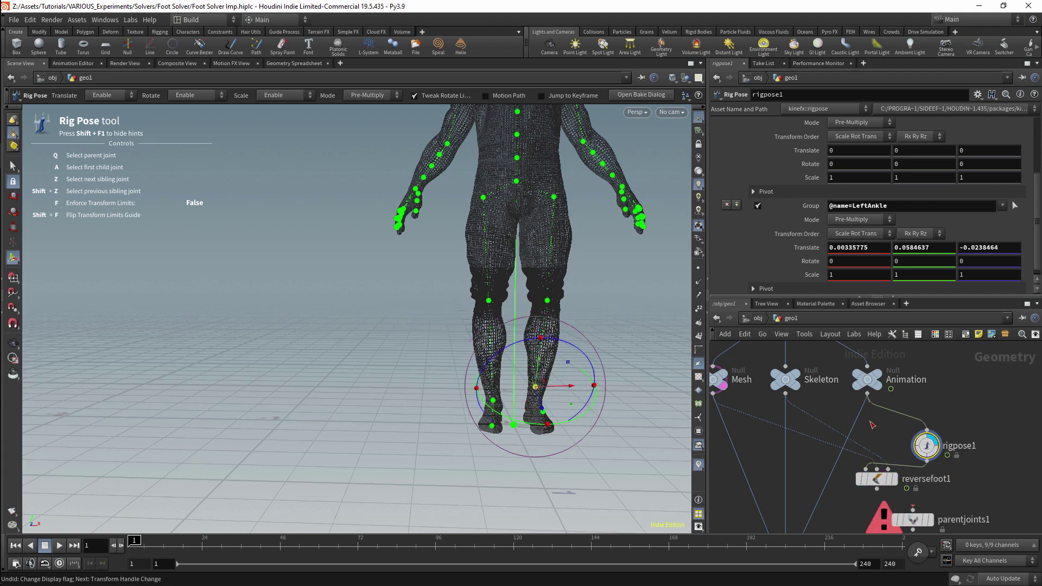
# Step: Put rigpose1 back after reversefoot1 and place a duplicate of reversefoot1 below it, fed by rigpose1's output
pyautogui.moveTo(985, 422); pyautogui.dragTo(971, 378, button='middle')
pyautogui.moveTo(912, 401); pyautogui.dragTo(891, 526)
pyautogui.moveTo(903, 487)
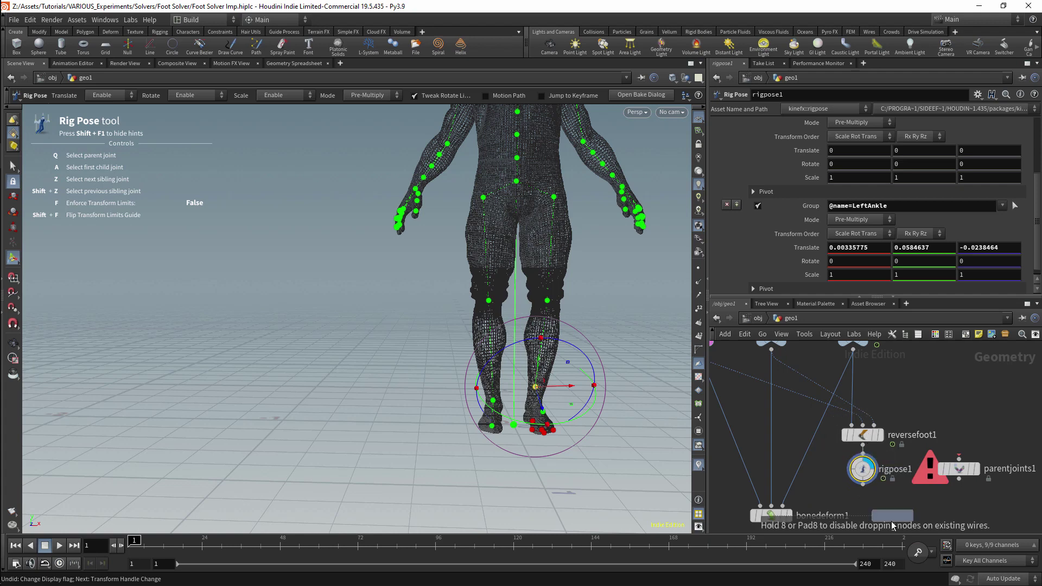
pyautogui.click(913, 499)
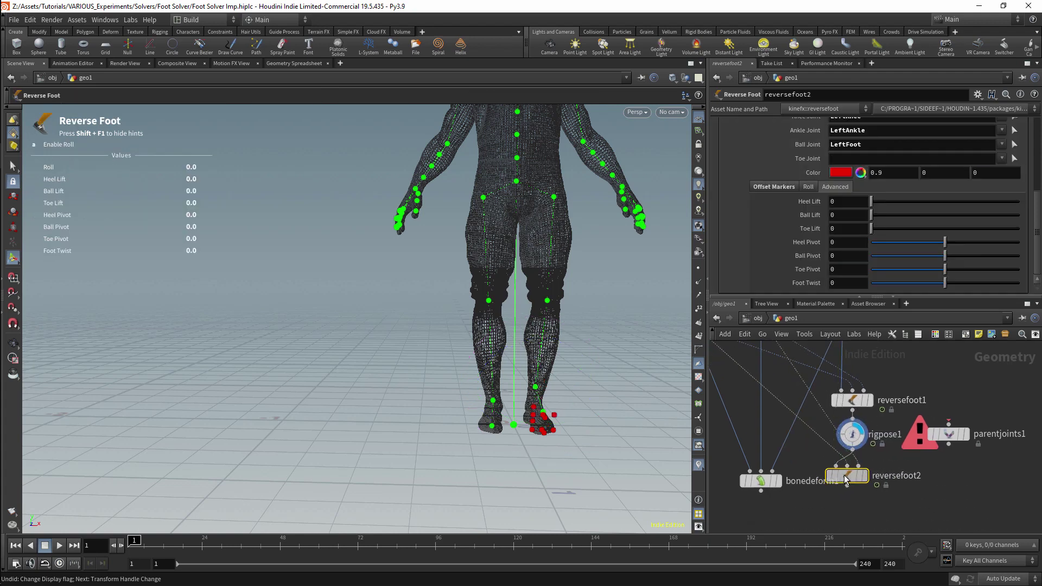
pyautogui.moveTo(860, 480)
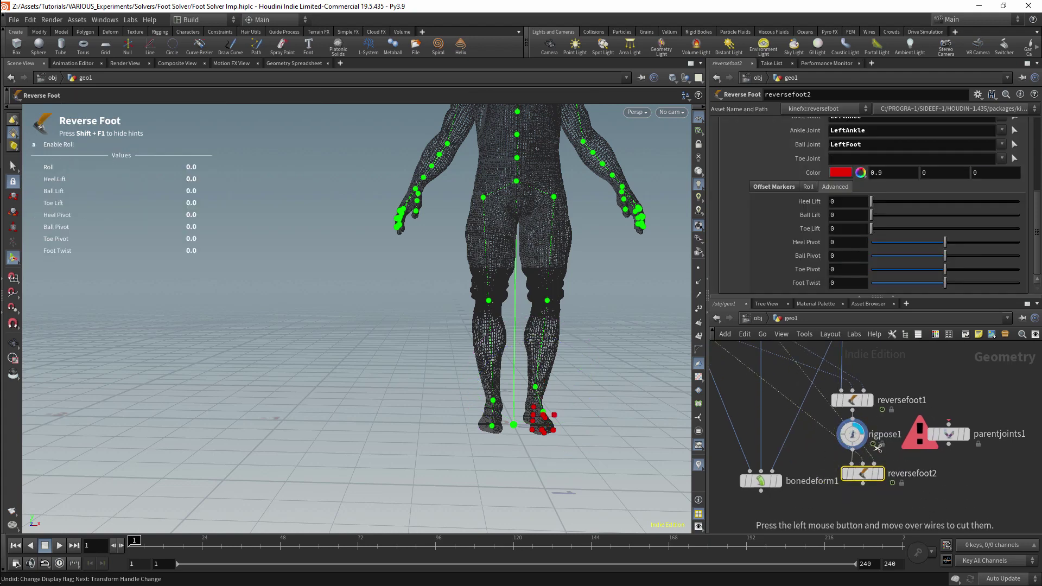
pyautogui.moveTo(862, 480); pyautogui.dragTo(856, 475)
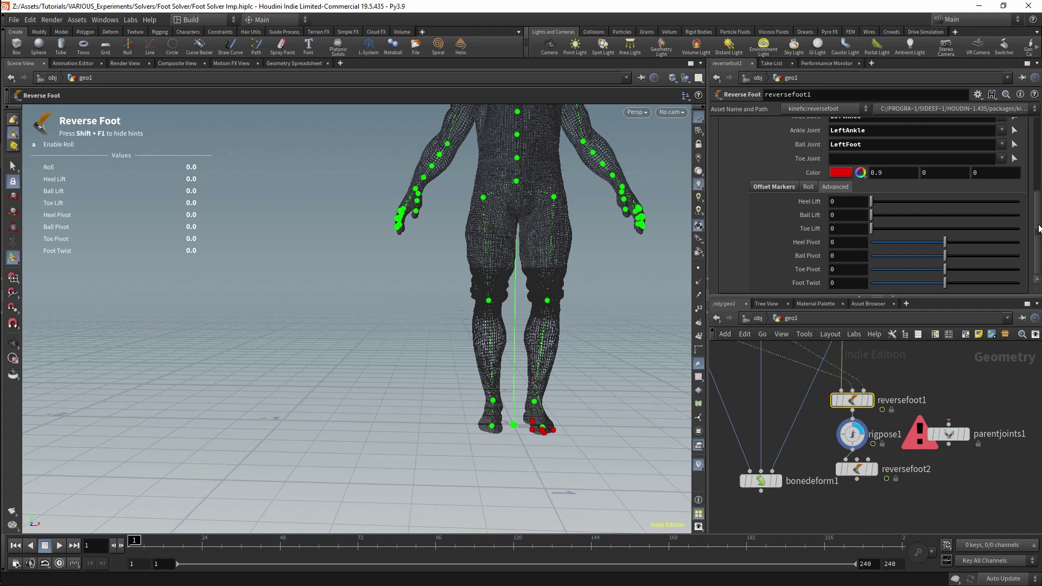
# Step: Examine reversefoot1's detail attributes in the Geometry Spreadsheet, widening the columns to read the reversefoot_config entry
pyautogui.click(847, 400)
pyautogui.click(822, 124)
pyautogui.click(828, 90)
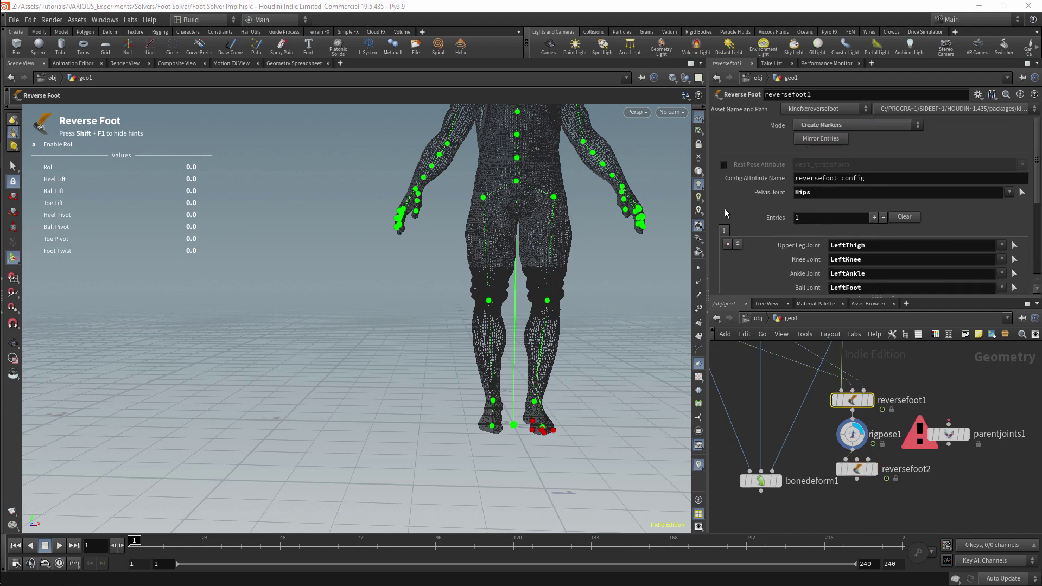
pyautogui.click(300, 63)
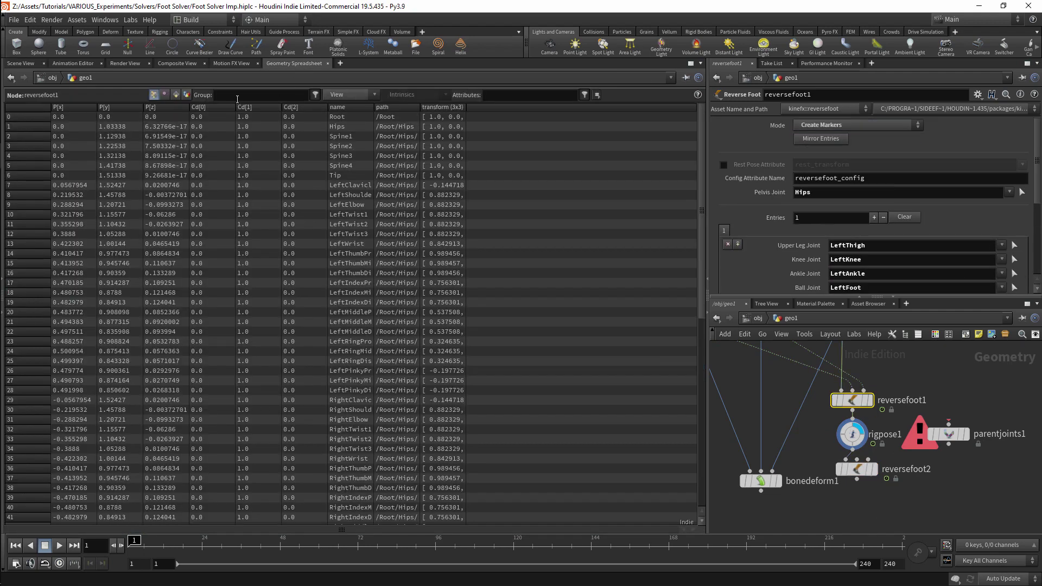
pyautogui.click(187, 95)
pyautogui.doubleClick(51, 106)
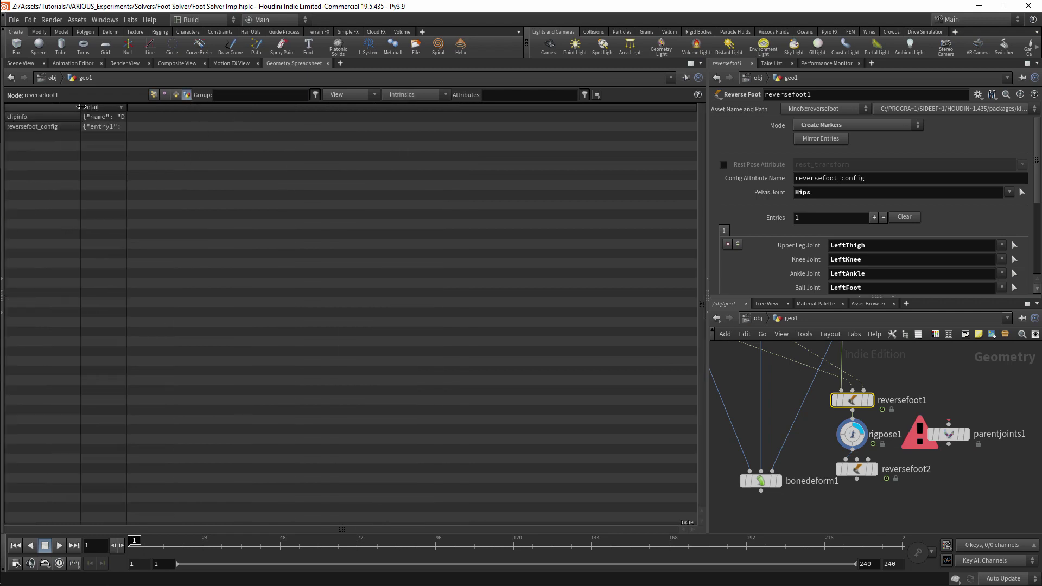
pyautogui.doubleClick(125, 107)
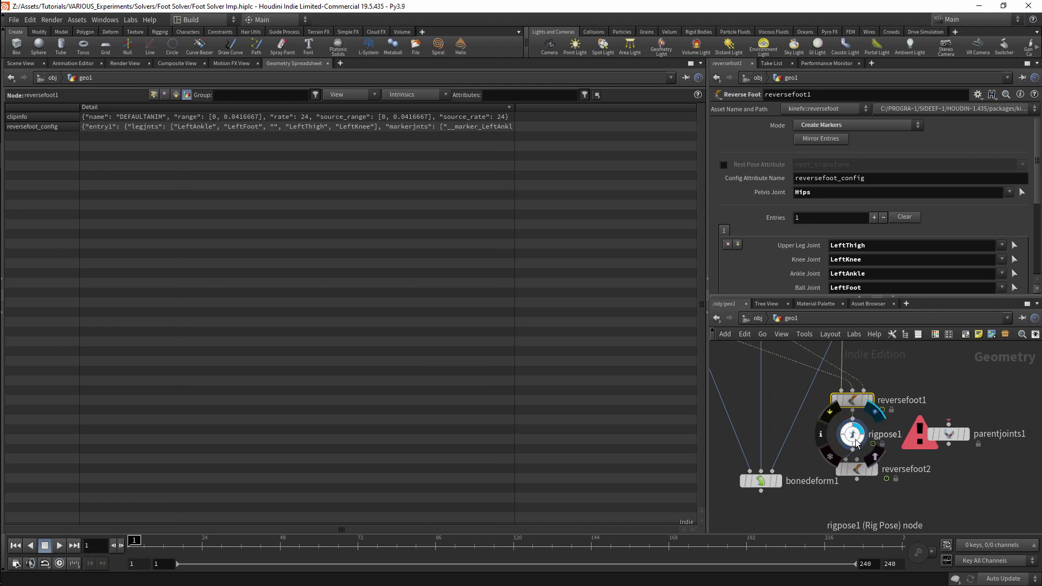
# Step: Set reversefoot2's mode to Solve Reverse Foot and return to the 3D scene with a view of the legs
pyautogui.moveTo(854, 440); pyautogui.dragTo(852, 437)
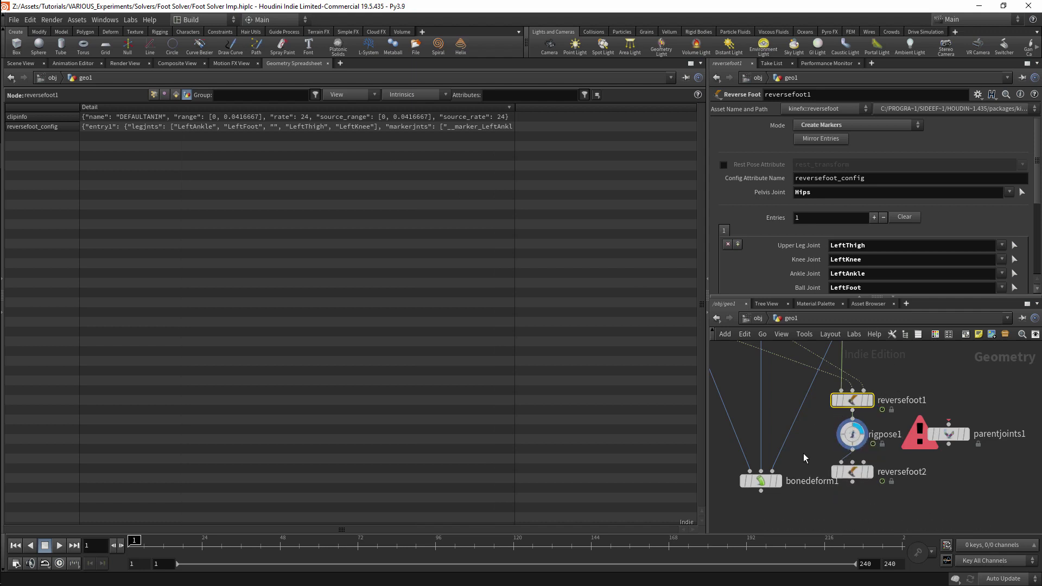
pyautogui.click(852, 472)
pyautogui.click(847, 125)
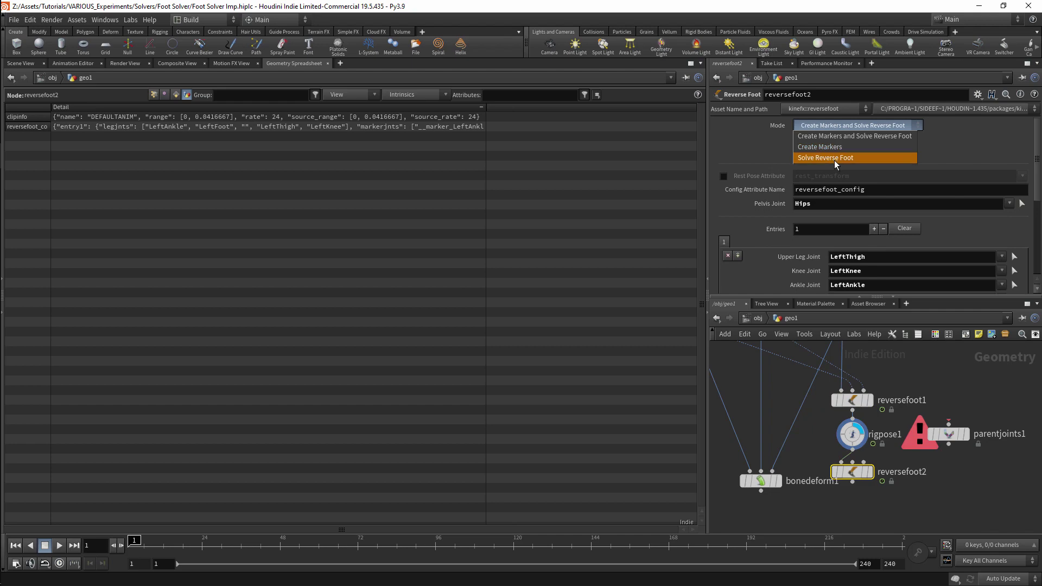
pyautogui.click(835, 158)
pyautogui.scroll(-2, 828, 225)
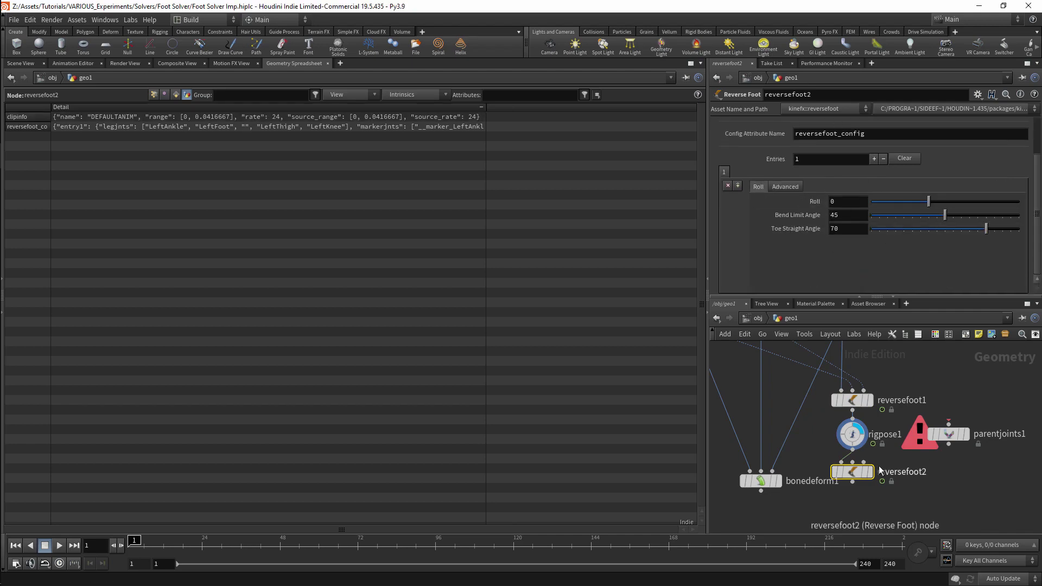
pyautogui.press('Return')
pyautogui.moveTo(569, 381); pyautogui.dragTo(516, 398)
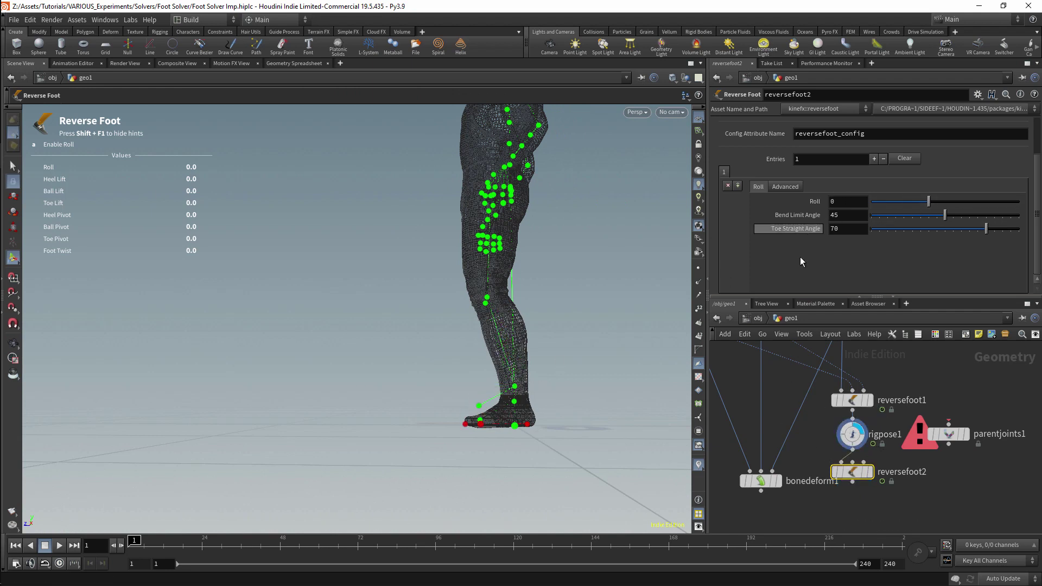
# Step: Translate the LeftAnkle joint in rigpose1 to about -0.010, -0.102, -0.450, and undo the following handle change on LeftFoot
pyautogui.click(853, 434)
pyautogui.moveTo(455, 387); pyautogui.dragTo(611, 380)
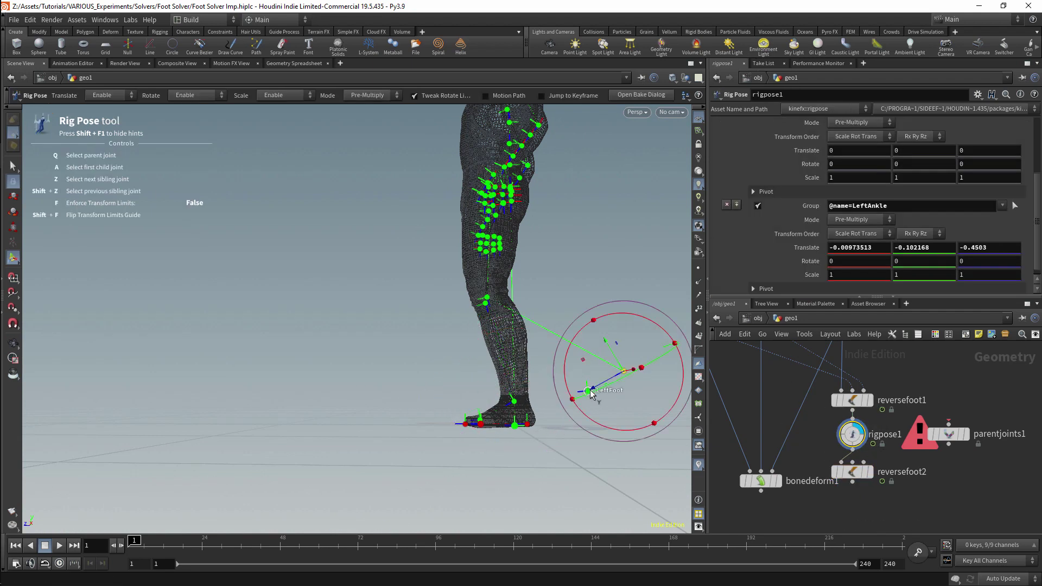
pyautogui.hotkey('ctrl', 'z')
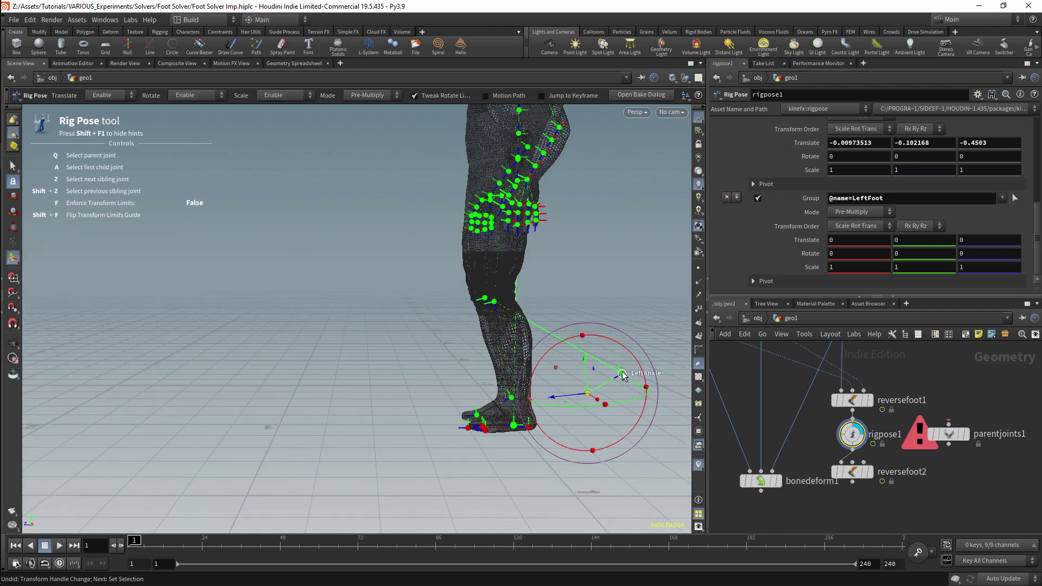
# Step: Move rigpose1 between the Animation null and reversefoot1, display reversefoot2, and translate LeftAnkle to about 0.177, 0.184, -0.016
pyautogui.moveTo(853, 434); pyautogui.dragTo(907, 444)
pyautogui.click(877, 482)
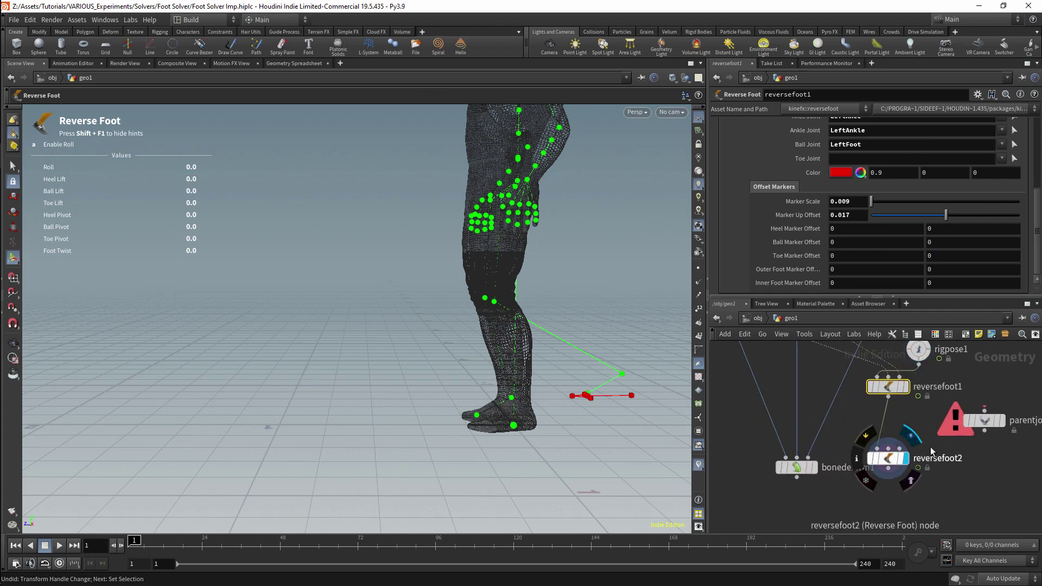
pyautogui.click(909, 444)
pyautogui.moveTo(591, 401); pyautogui.dragTo(570, 380)
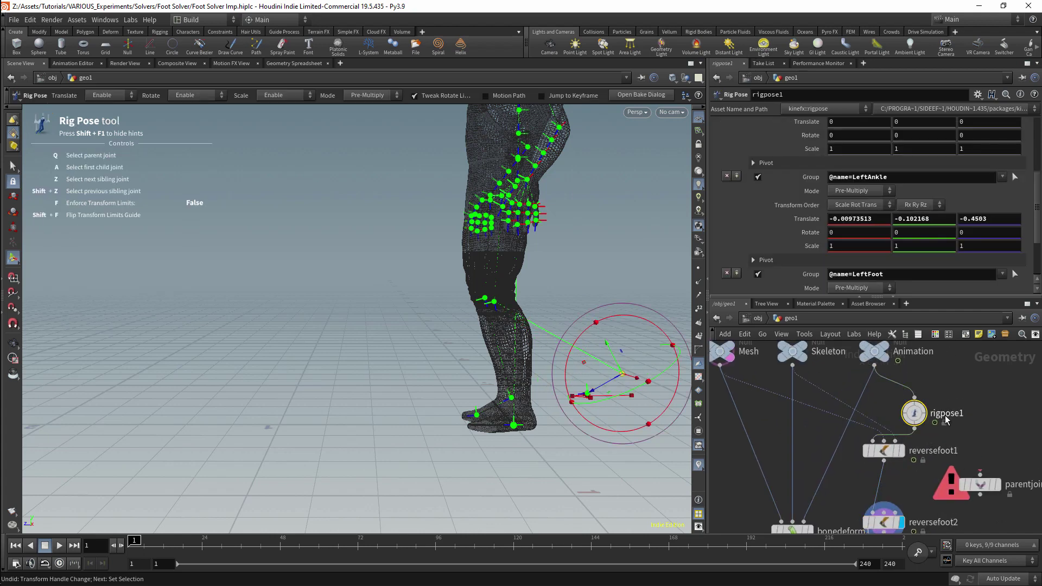
pyautogui.moveTo(914, 413); pyautogui.dragTo(873, 399)
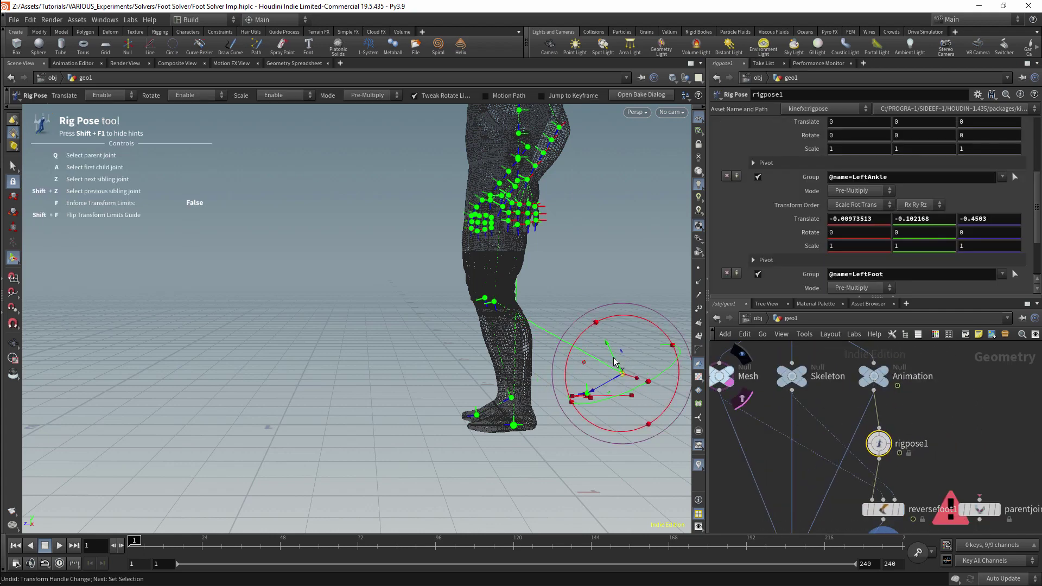
pyautogui.moveTo(624, 373); pyautogui.dragTo(510, 374)
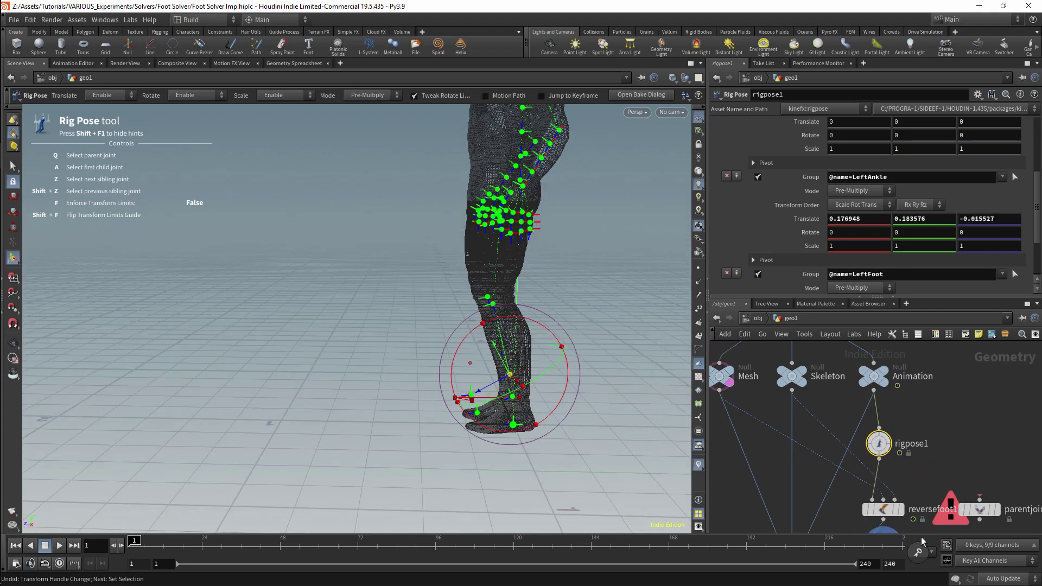
# Step: Insert the unconnected parentjoints1 node between the Animation null and rigpose1
pyautogui.moveTo(985, 513); pyautogui.dragTo(887, 411)
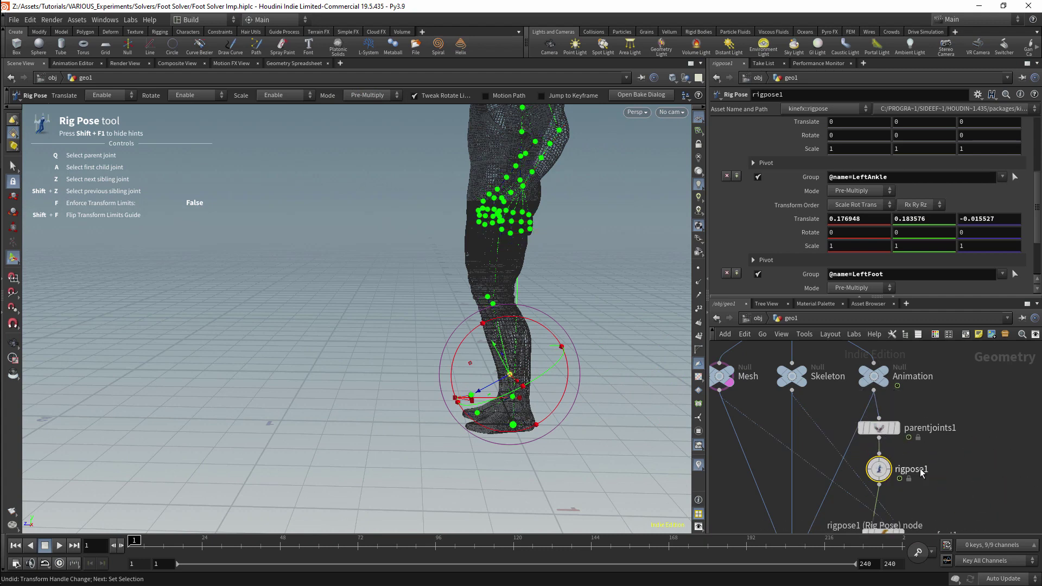
pyautogui.moveTo(896, 512); pyautogui.dragTo(895, 457, button='middle')
pyautogui.moveTo(927, 320); pyautogui.dragTo(914, 415, button='middle')
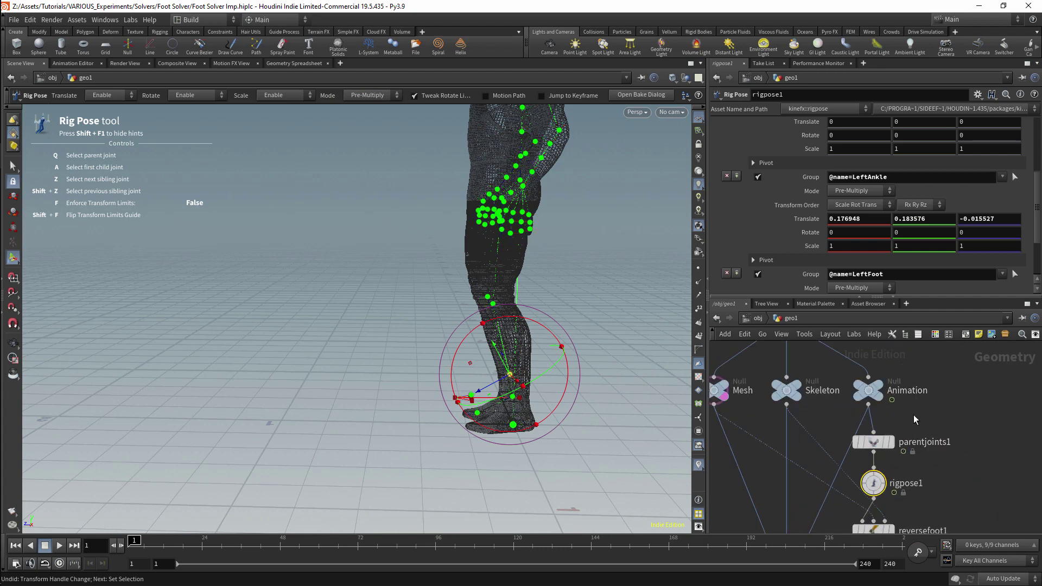
# Step: Add an entry to parentjoints1 with LeftAnkle as the joint and LeftKnee as its parent
pyautogui.click(874, 442)
pyautogui.click(822, 137)
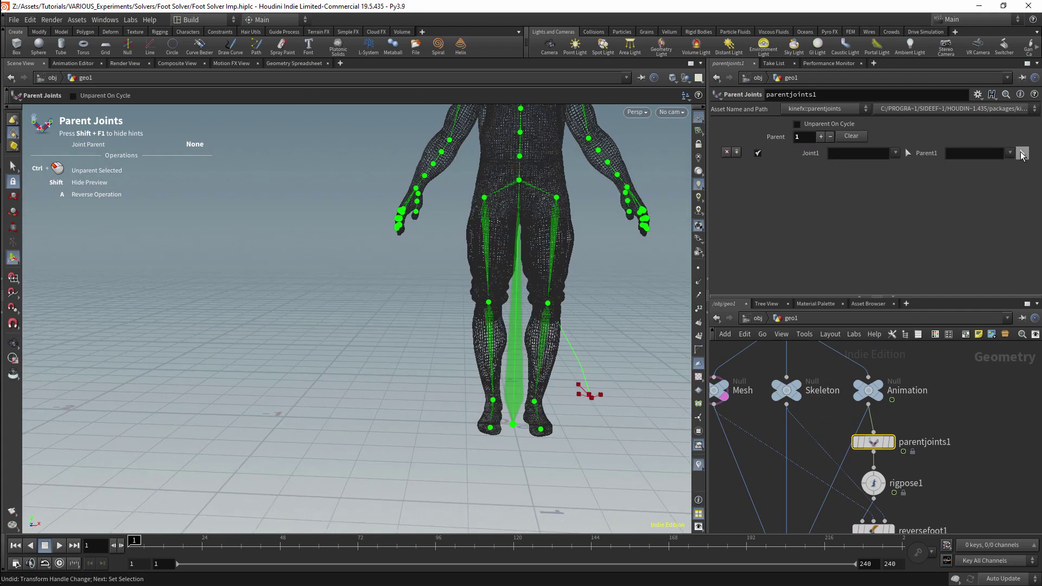
pyautogui.click(1021, 155)
pyautogui.click(591, 320)
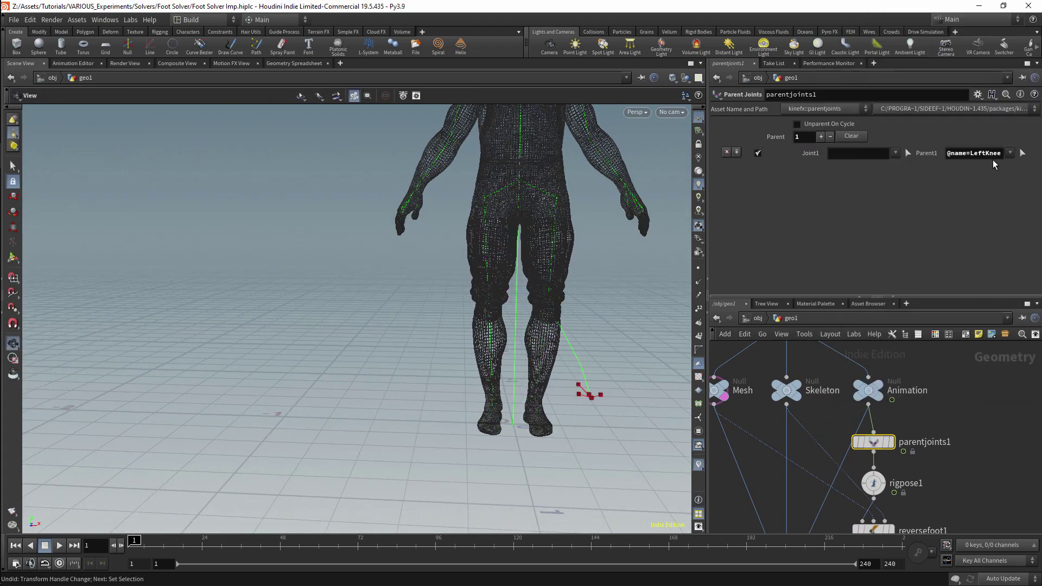
pyautogui.click(907, 154)
pyautogui.click(565, 397)
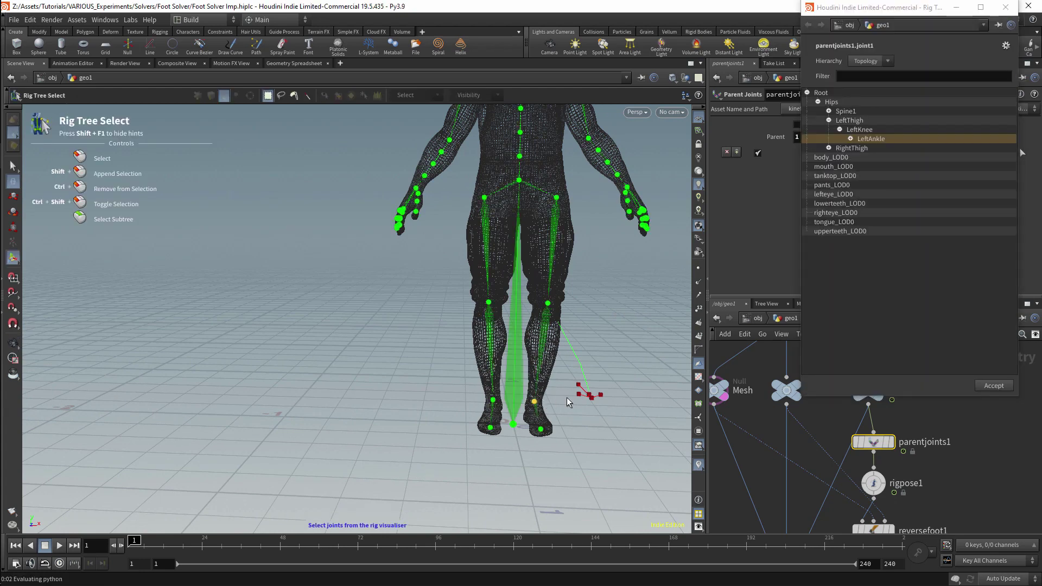
pyautogui.press('Return')
pyautogui.doubleClick(857, 153)
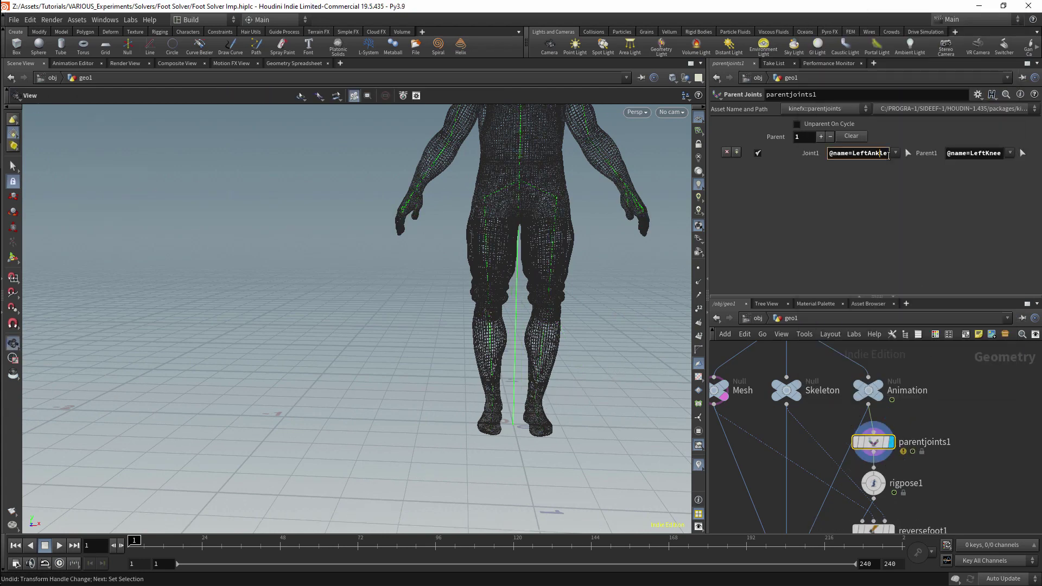
pyautogui.press('BackSpace')
pyautogui.click(821, 136)
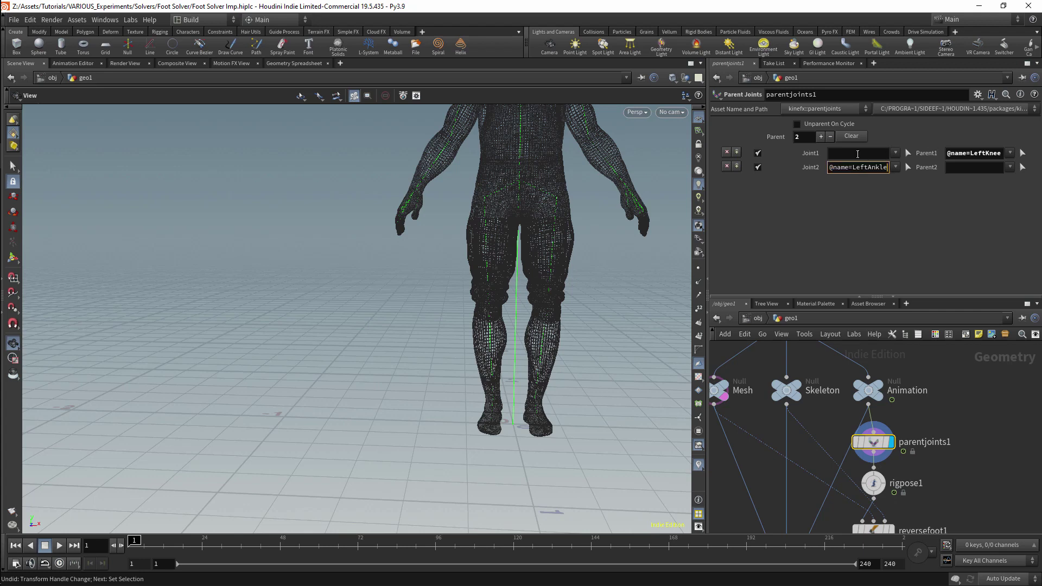
pyautogui.moveTo(918, 154); pyautogui.dragTo(858, 153)
# Step: Pick the Root joint from the rig tree as the parent for both the LeftKnee and LeftAnkle entries
pyautogui.click(1022, 153)
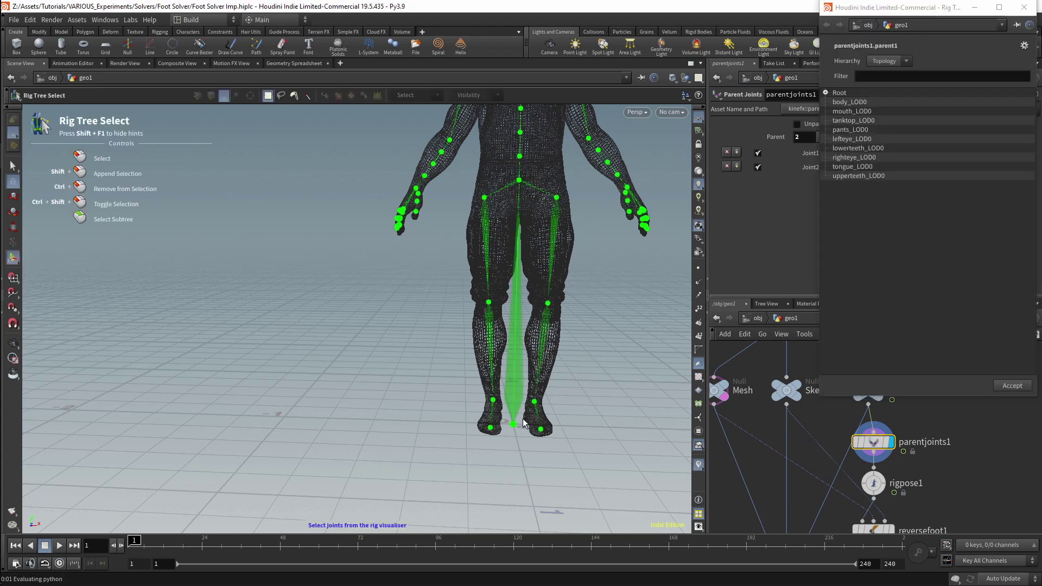
pyautogui.press('Return')
pyautogui.click(1010, 167)
pyautogui.press('Escape')
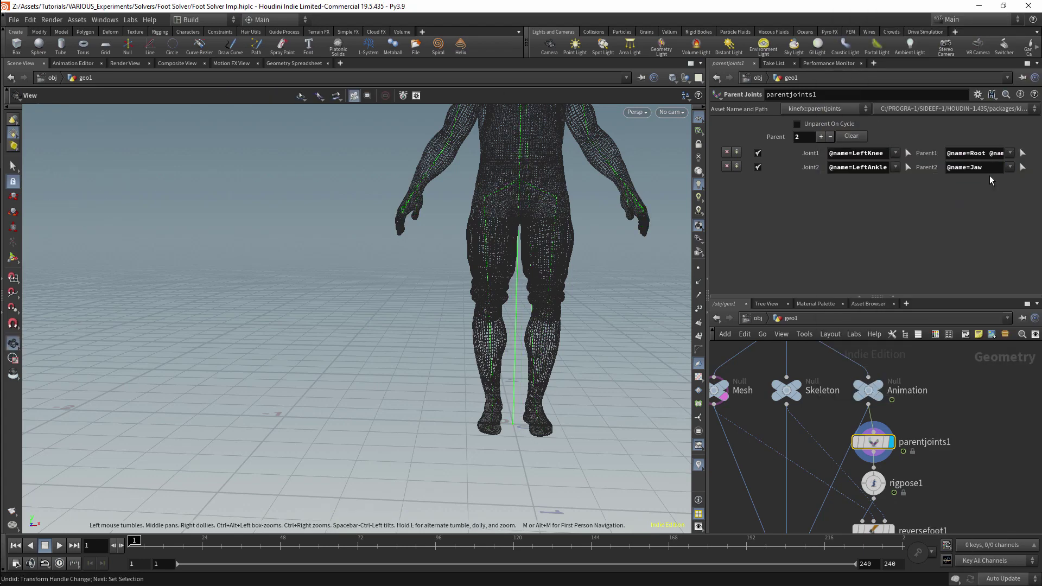
pyautogui.click(1022, 168)
pyautogui.press('Return')
pyautogui.doubleClick(990, 153)
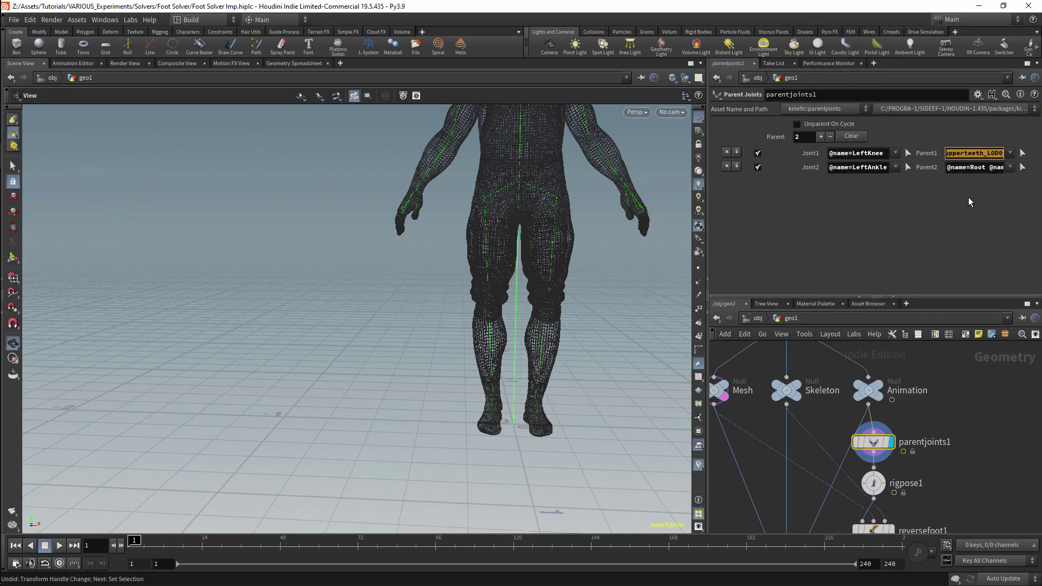
pyautogui.press('Delete')
pyautogui.press('Return')
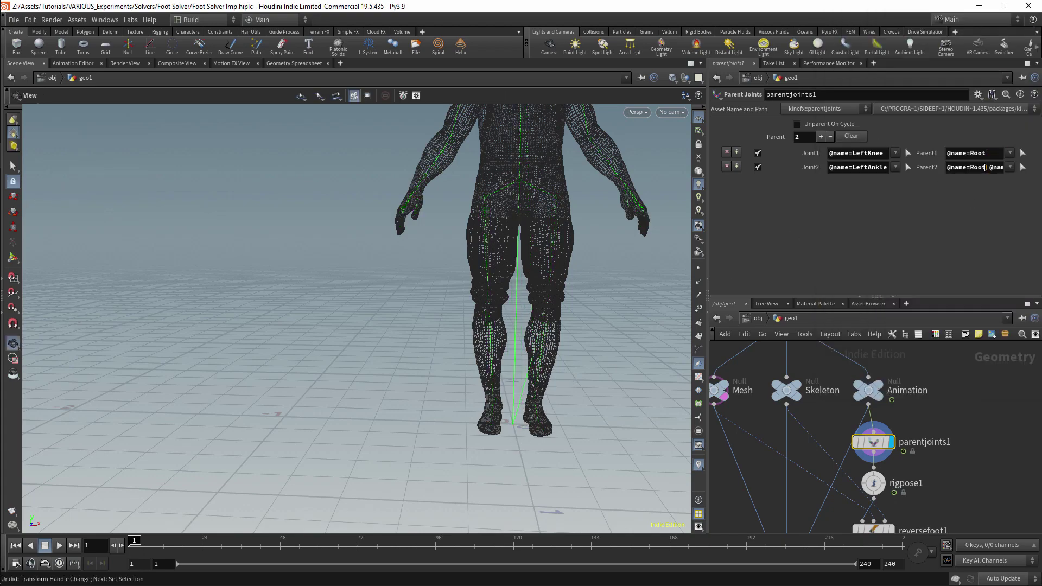
pyautogui.doubleClick(996, 167)
pyautogui.press('Delete')
pyautogui.press('Return')
pyautogui.press('Escape')
# Step: Display rigpose1 and reset its LeftAnkle translation to 0, 0, 0
pyautogui.moveTo(589, 368)
pyautogui.mouseDown()
pyautogui.moveTo(611, 372)
pyautogui.moveTo(586, 359)
pyautogui.mouseUp()
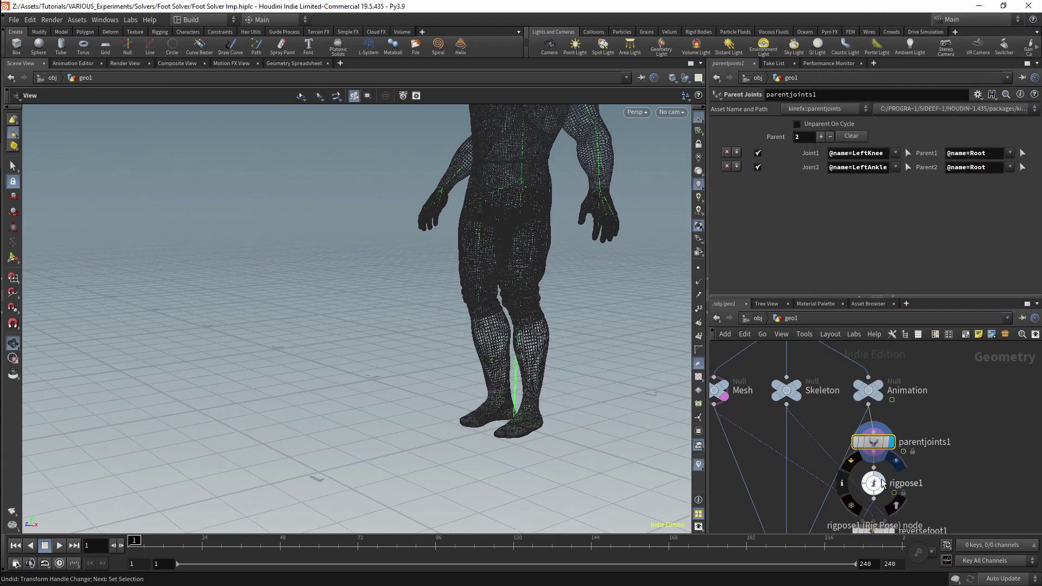
pyautogui.moveTo(955, 488); pyautogui.dragTo(955, 380, button='middle')
pyautogui.click(894, 423)
pyautogui.moveTo(543, 294)
pyautogui.mouseDown()
pyautogui.moveTo(489, 293)
pyautogui.moveTo(560, 292)
pyautogui.moveTo(570, 347)
pyautogui.moveTo(543, 304)
pyautogui.mouseUp()
pyautogui.click(877, 375)
pyautogui.click(888, 375)
pyautogui.press('Return')
pyautogui.hotkey('ctrl', 'z')
pyautogui.scroll(-2, 1005, 222)
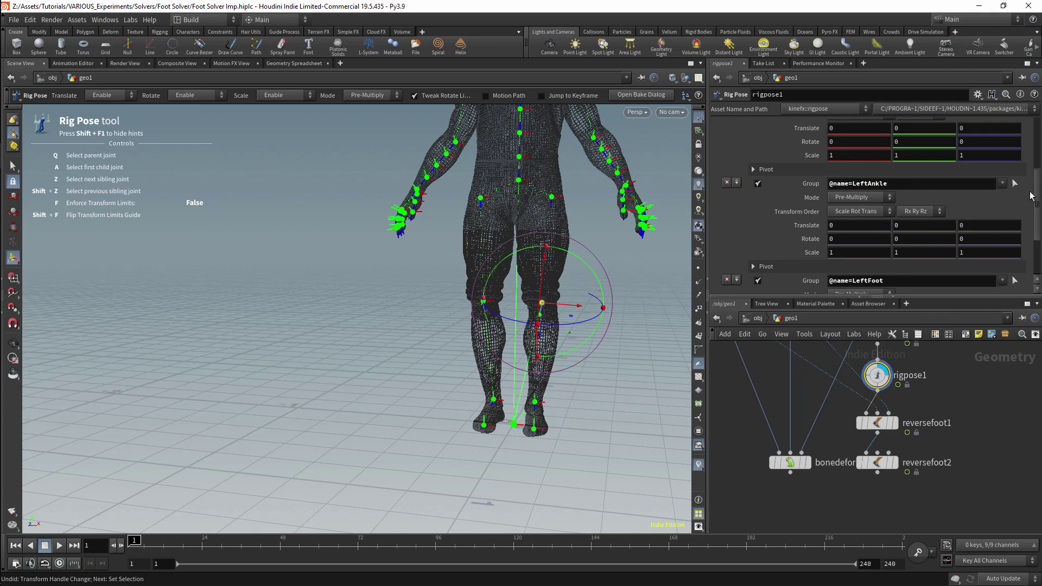
pyautogui.scroll(-3, 1005, 221)
# Step: Examine the re-parented leg joints on parentjoints1 and the foot markers on reversefoot1 and reversefoot2
pyautogui.keyDown('alt'); pyautogui.moveTo(624, 379); pyautogui.dragTo(513, 403); pyautogui.keyUp('alt')
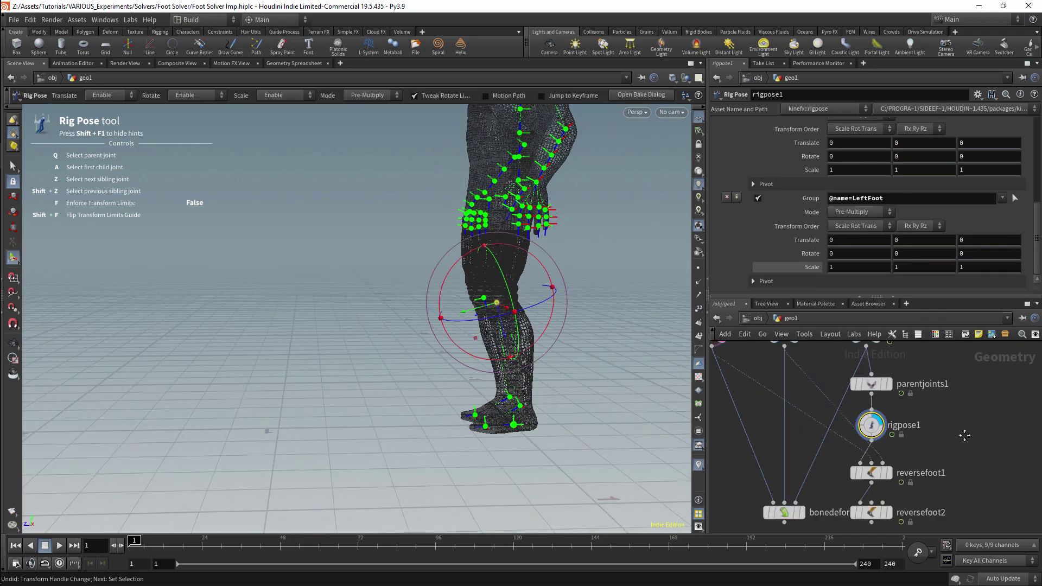
pyautogui.moveTo(814, 380); pyautogui.dragTo(804, 469, button='middle')
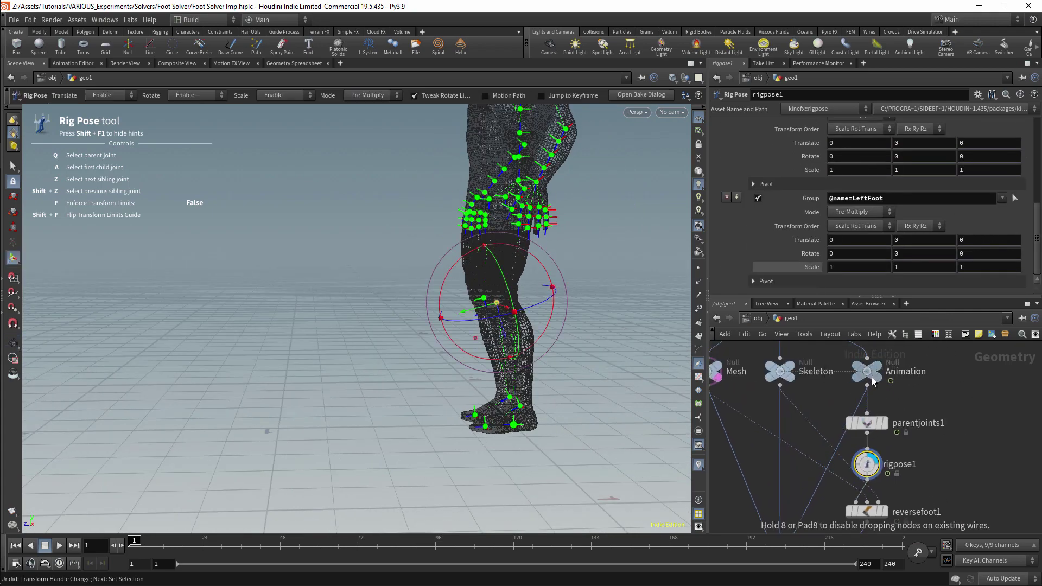
pyautogui.moveTo(923, 413); pyautogui.dragTo(929, 387, button='middle')
pyautogui.click(873, 396)
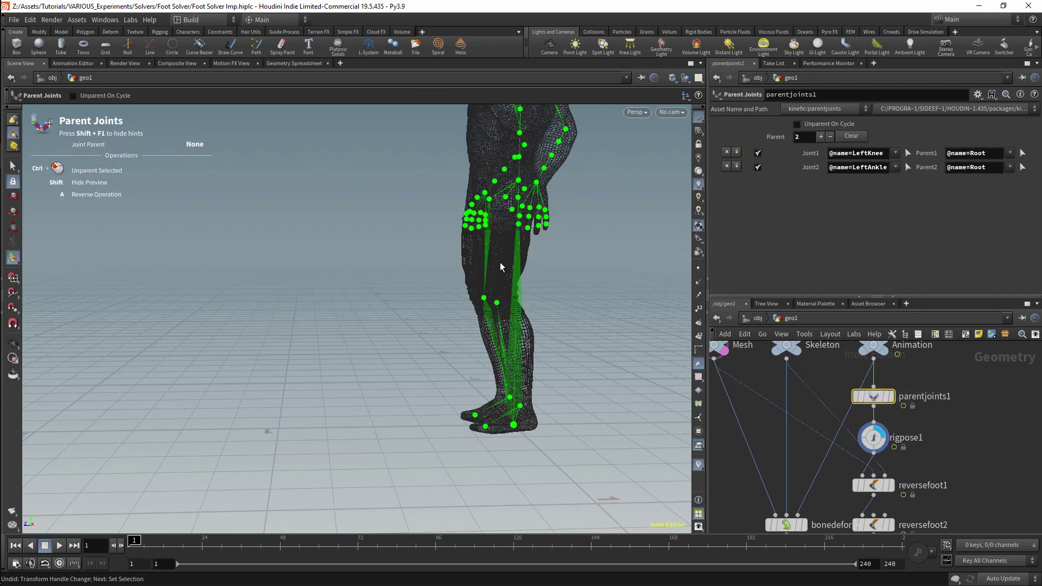
pyautogui.moveTo(925, 439); pyautogui.dragTo(921, 420, button='middle')
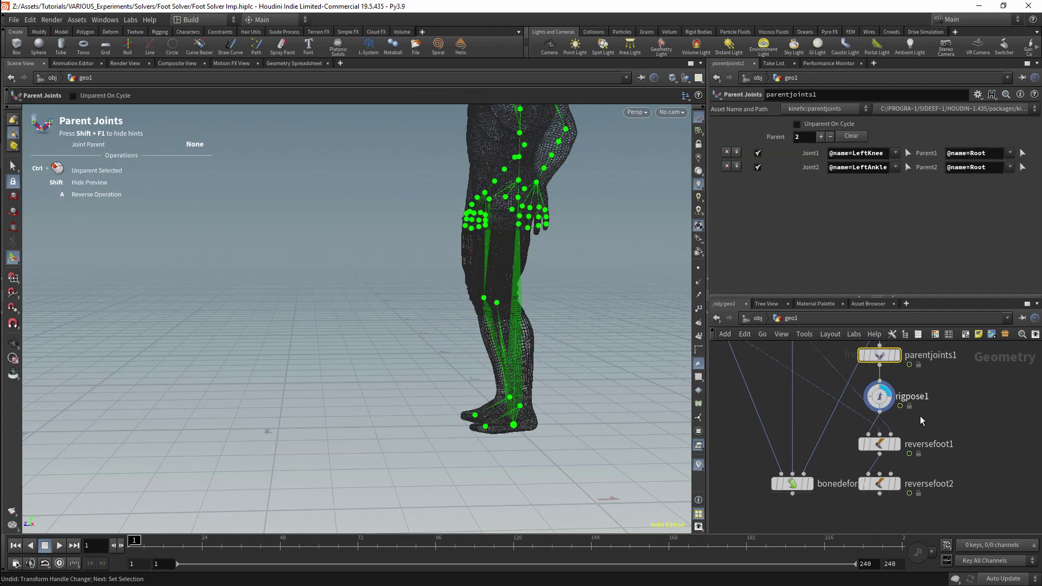
pyautogui.keyDown('alt'); pyautogui.moveTo(600, 351); pyautogui.dragTo(668, 358); pyautogui.keyUp('alt')
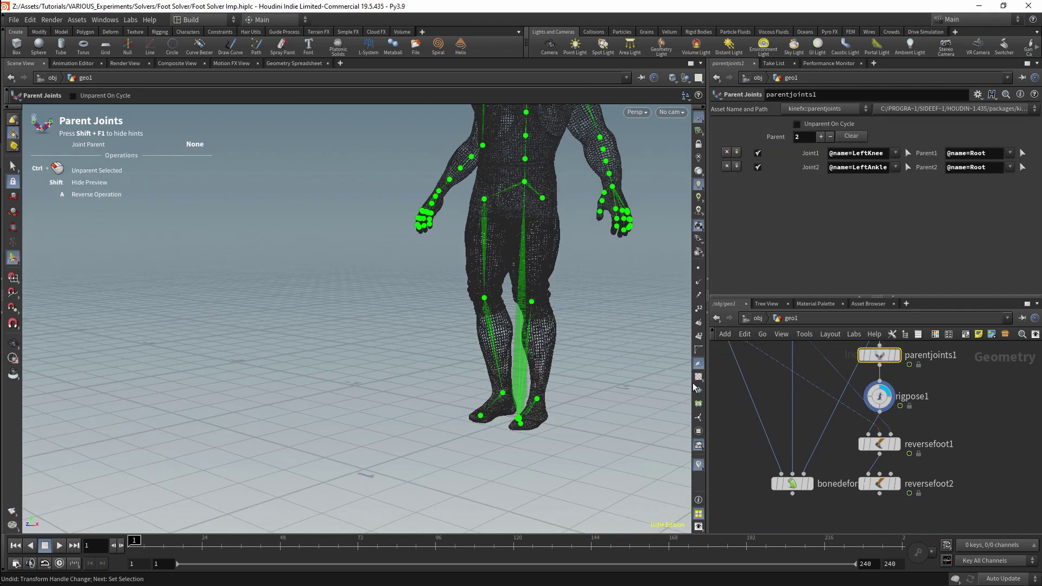
pyautogui.click(890, 445)
pyautogui.keyDown('alt'); pyautogui.moveTo(467, 402); pyautogui.dragTo(530, 409); pyautogui.keyUp('alt')
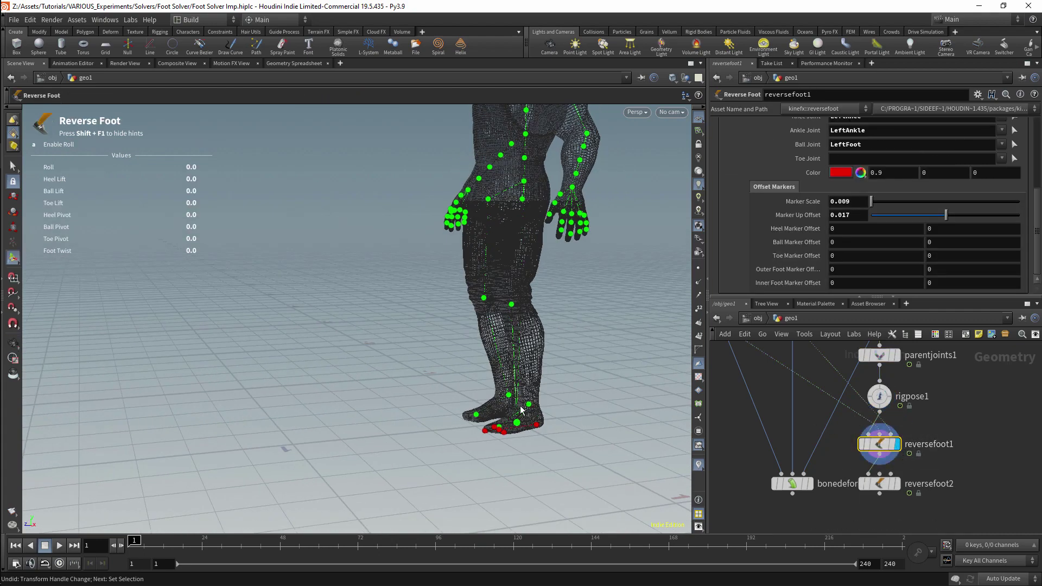
pyautogui.click(890, 484)
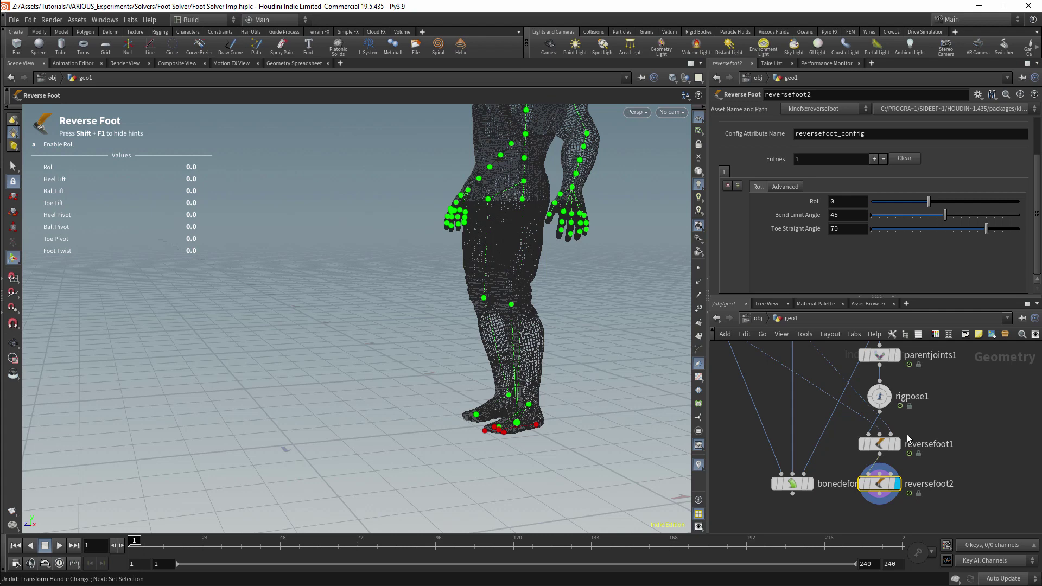
pyautogui.click(907, 435)
# Step: Add a Rig Attribute VOP node near bonedeform1 and wire the Mesh null into its first input
pyautogui.scroll(-2, 899, 457)
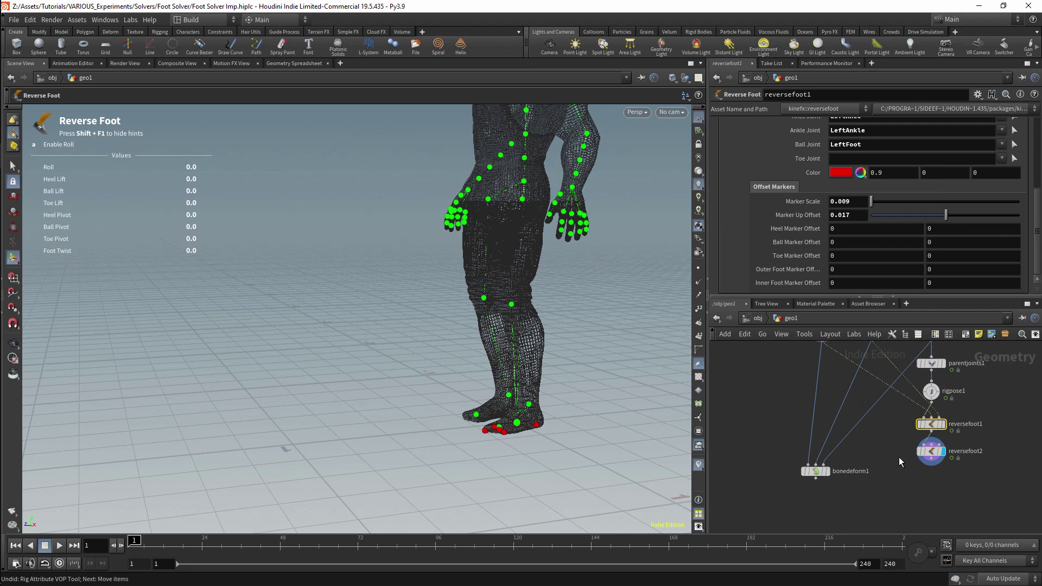
pyautogui.press('Tab')
pyautogui.write('rig a')
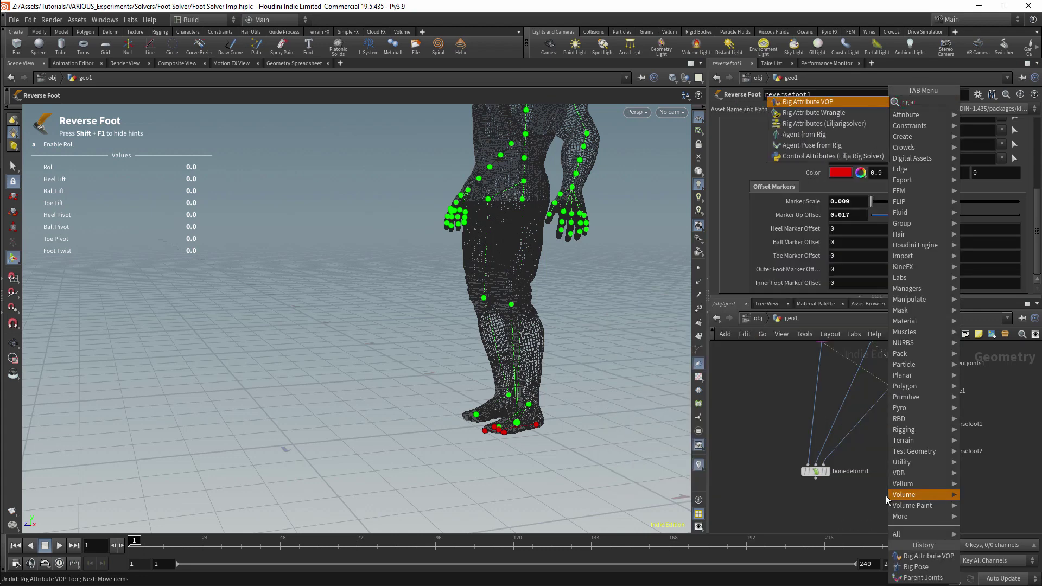
pyautogui.press('Return')
pyautogui.click(885, 497)
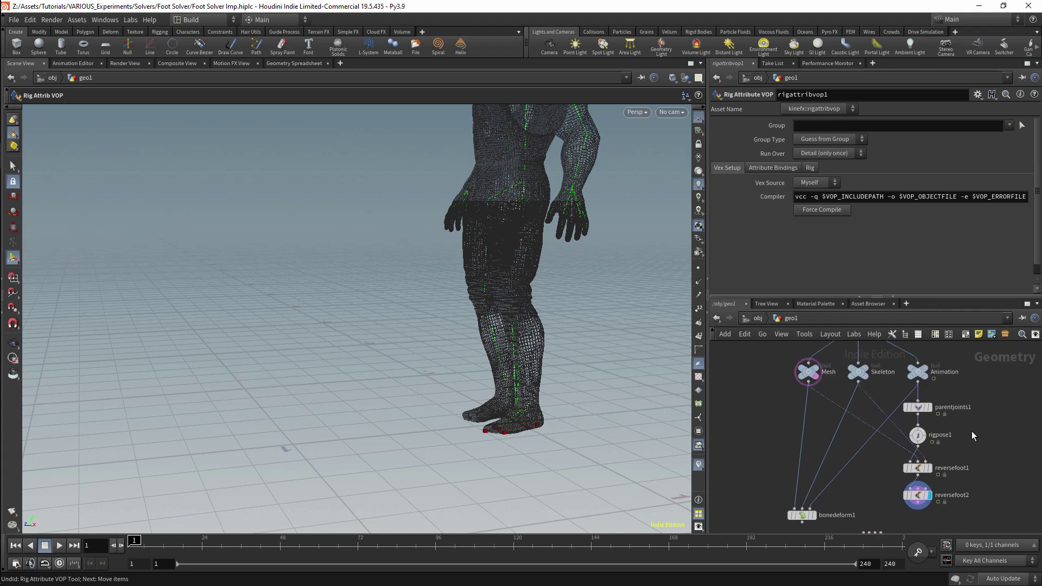
pyautogui.moveTo(968, 397); pyautogui.dragTo(962, 406, button='middle')
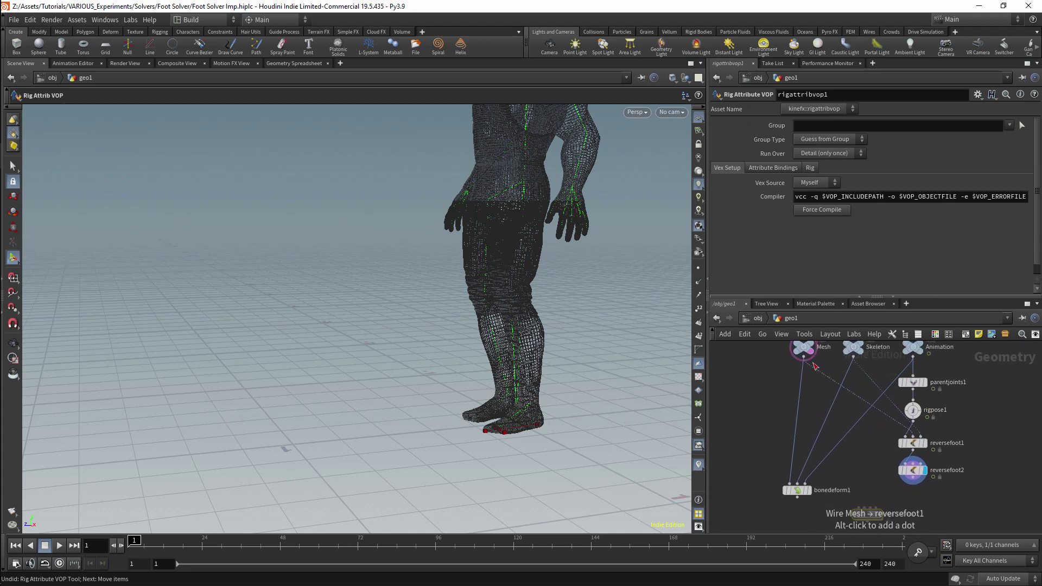
pyautogui.moveTo(805, 359); pyautogui.dragTo(859, 507)
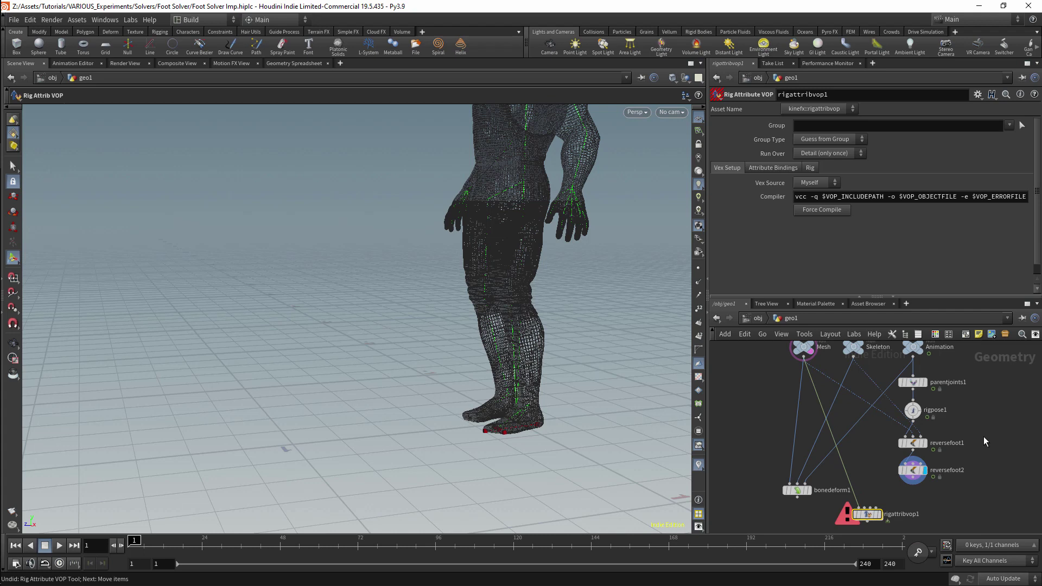
# Step: Wire the output of reversefoot2 into the second input of rigattribvop1
pyautogui.moveTo(939, 469); pyautogui.dragTo(945, 449, button='middle')
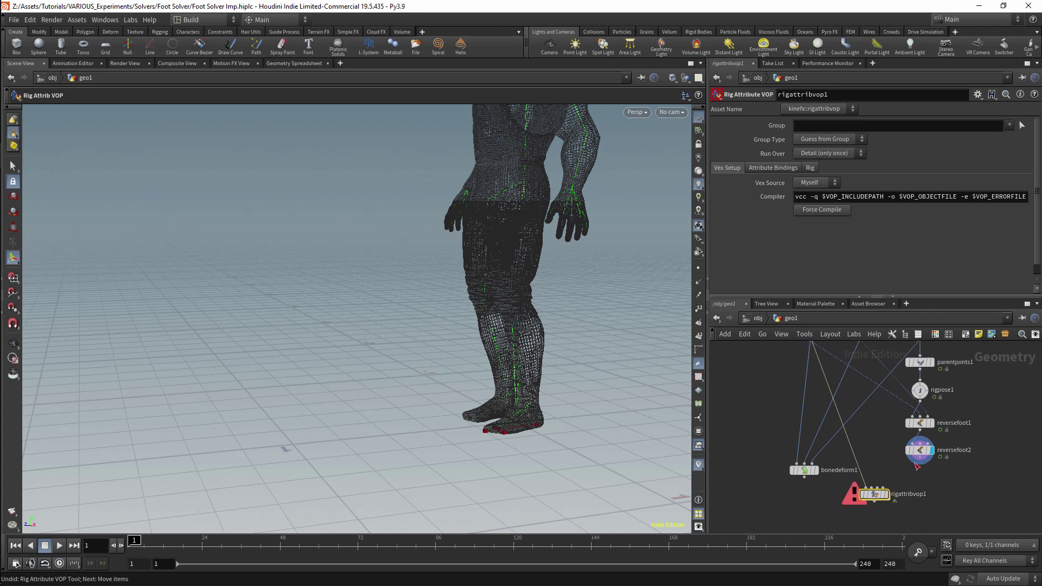
pyautogui.moveTo(917, 466); pyautogui.dragTo(875, 492)
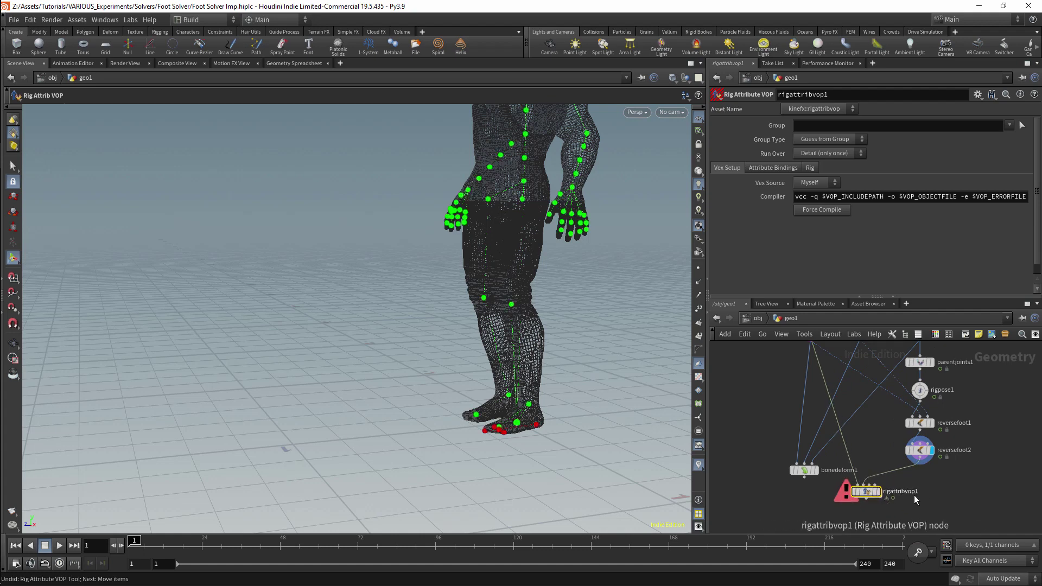
pyautogui.moveTo(872, 497)
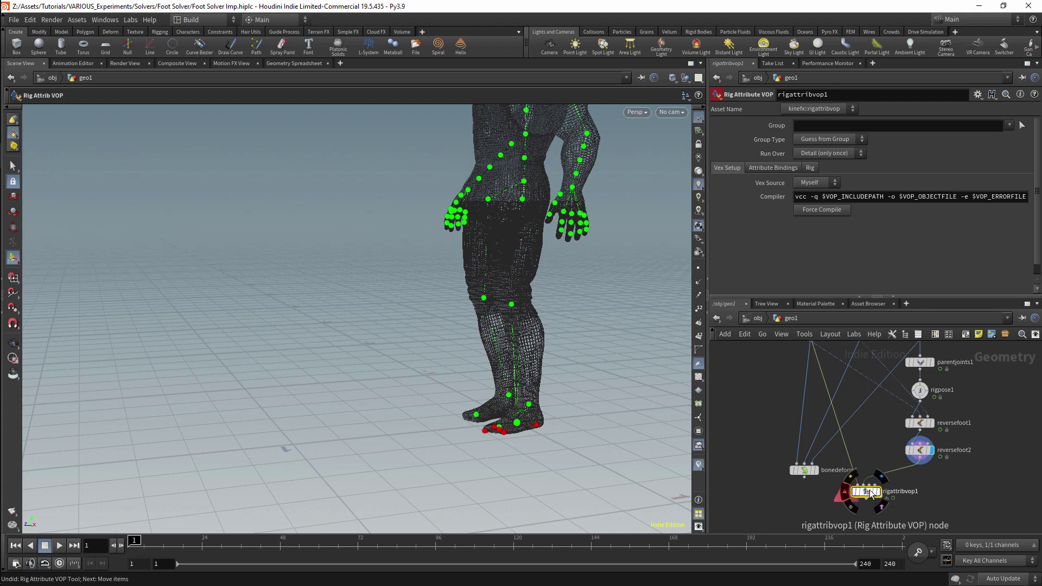
# Step: Duplicate rigattribvop1 with its connections below the original, wire the original into the copy's first input and display the copy
pyautogui.moveTo(870, 494)
pyautogui.keyDown('alt'); pyautogui.mouseDown()
pyautogui.moveTo(877, 516)
pyautogui.moveTo(880, 485)
pyautogui.mouseUp(); pyautogui.keyUp('alt')
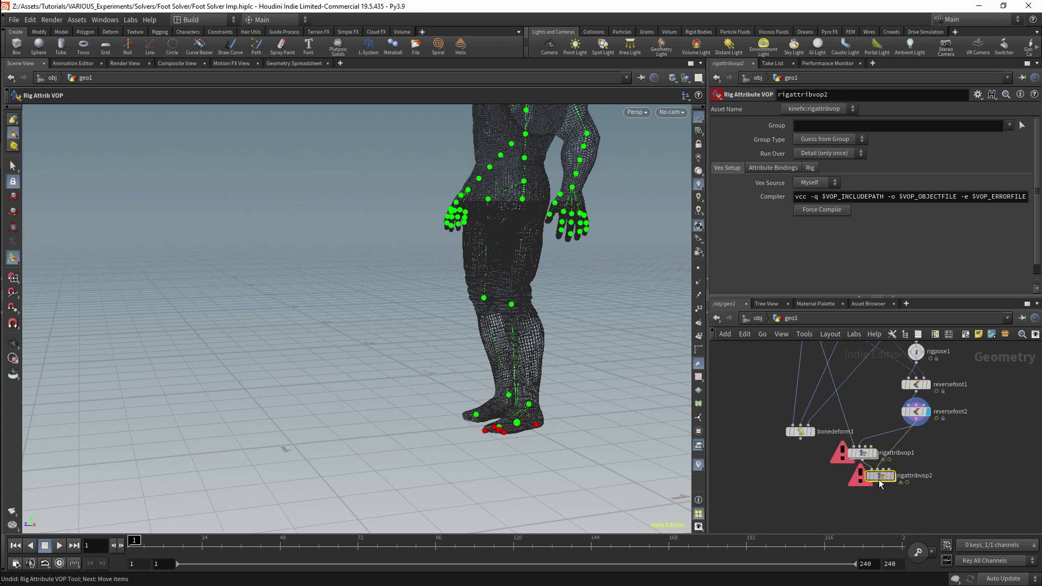
pyautogui.moveTo(873, 460)
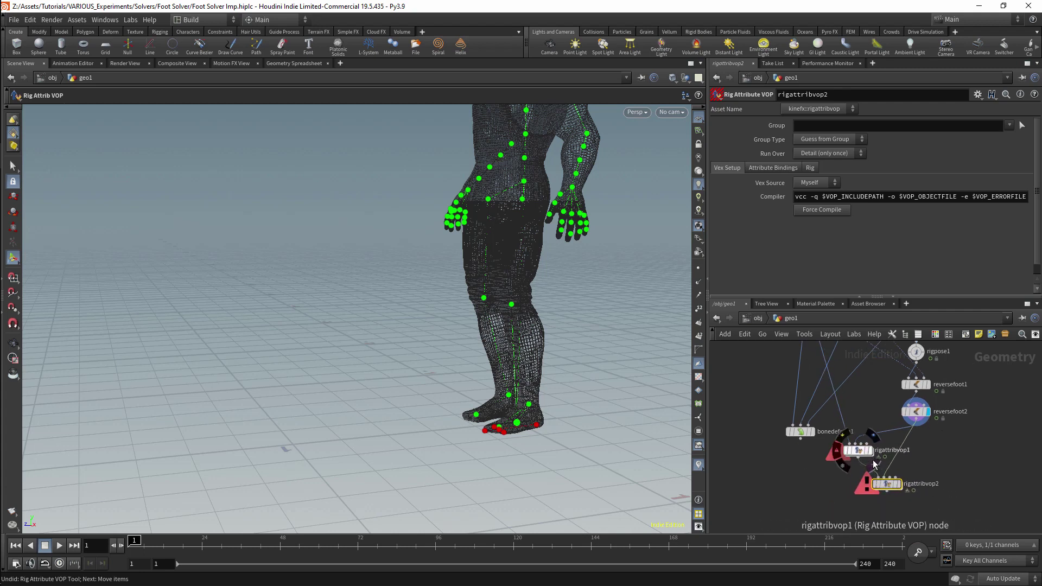
pyautogui.click(865, 453)
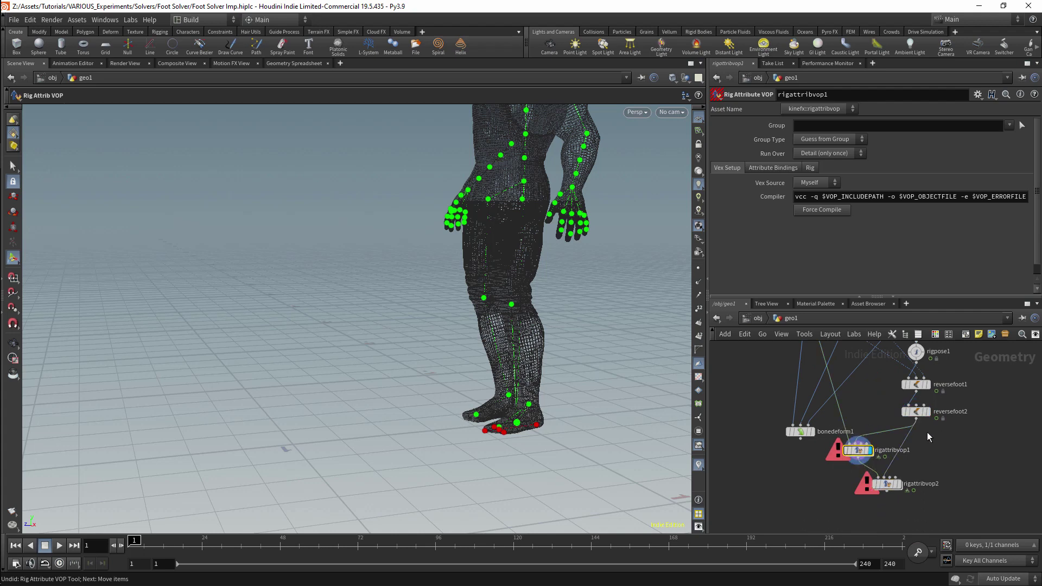
pyautogui.moveTo(927, 432); pyautogui.dragTo(846, 411, button='middle')
pyautogui.moveTo(836, 480)
pyautogui.click(860, 500)
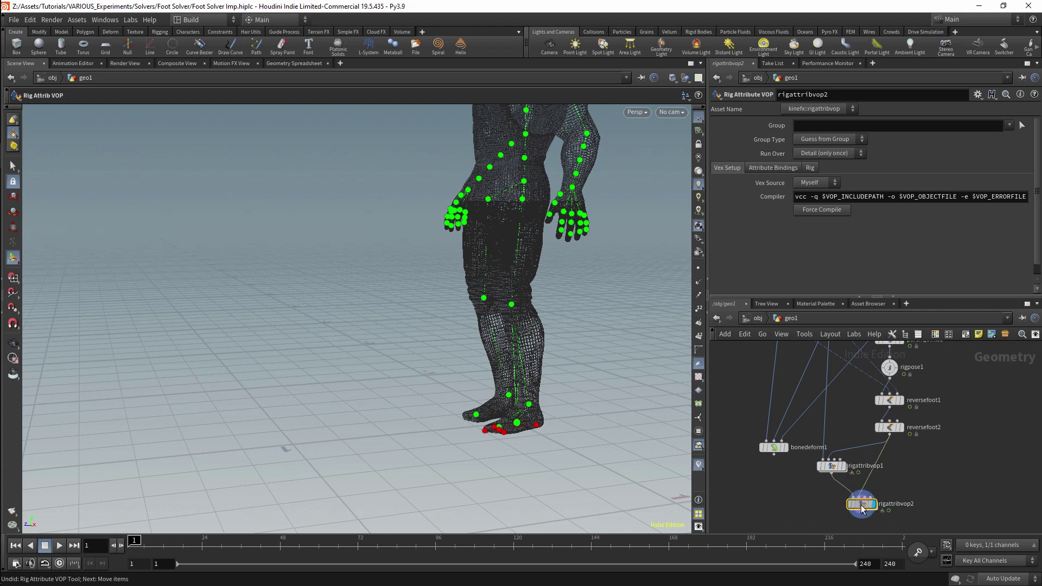
# Step: Add an IK Chains node above rigattribvop1 on the Skeleton wire and connect reversefoot2 to its second input
pyautogui.press('Tab')
pyautogui.moveTo(909, 473)
pyautogui.write('ik')
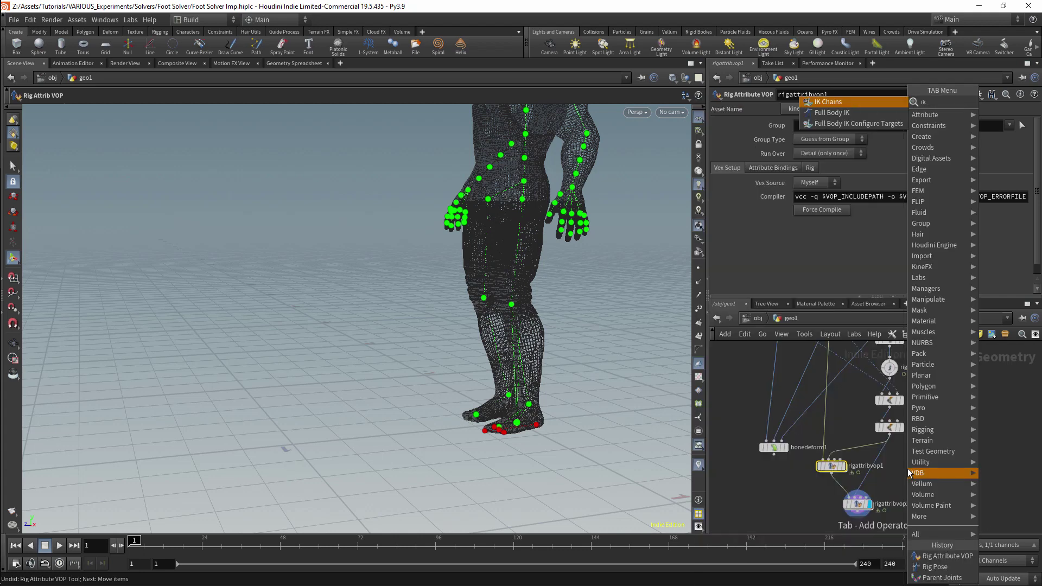
pyautogui.press('Return')
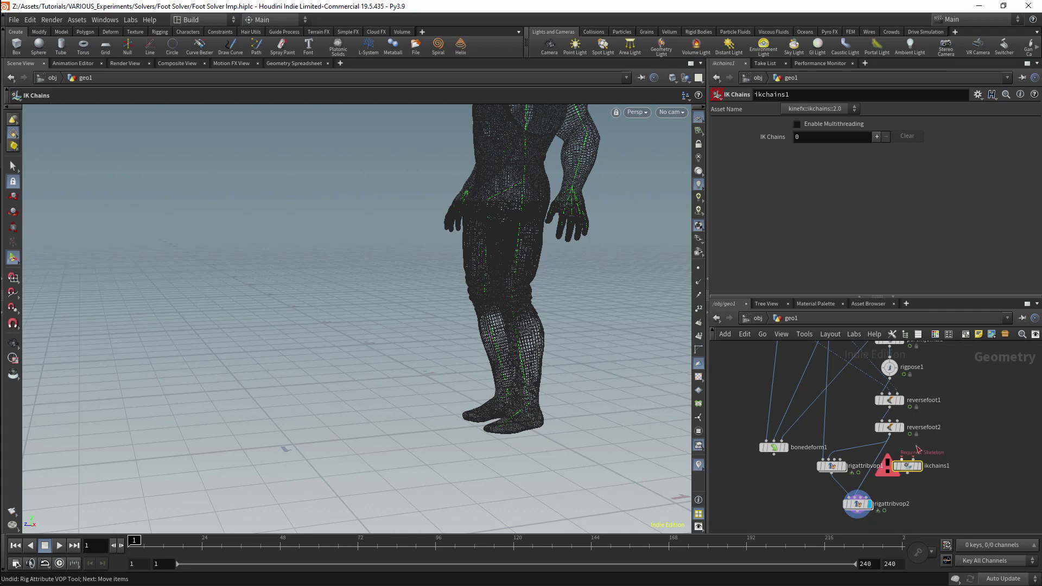
pyautogui.moveTo(908, 466); pyautogui.dragTo(838, 434)
pyautogui.click(839, 429)
pyautogui.click(889, 434)
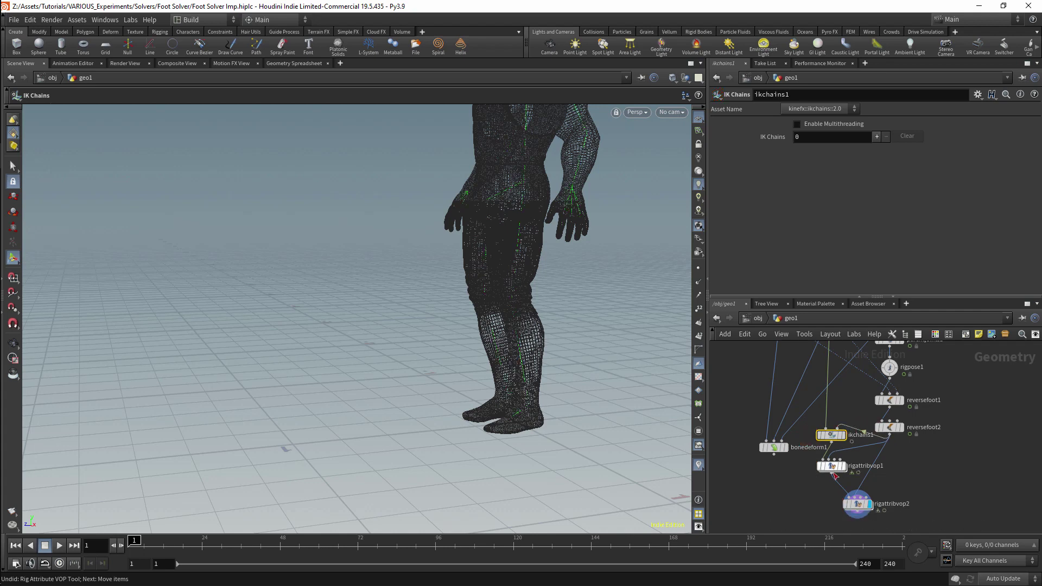
# Step: Move rigattribvop1 aside and wire the IK Chains output into the first input of rigattribvop2
pyautogui.moveTo(832, 466); pyautogui.dragTo(790, 498)
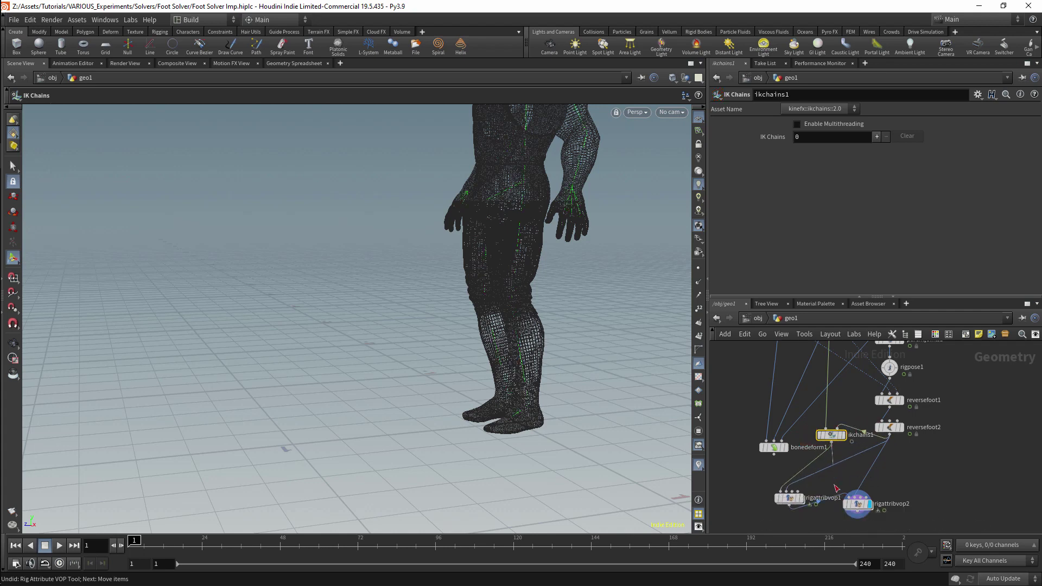
pyautogui.click(831, 441)
pyautogui.click(850, 495)
# Step: Add one chain entry to ikchains1 and pick the LeftThigh joint as its root
pyautogui.click(876, 137)
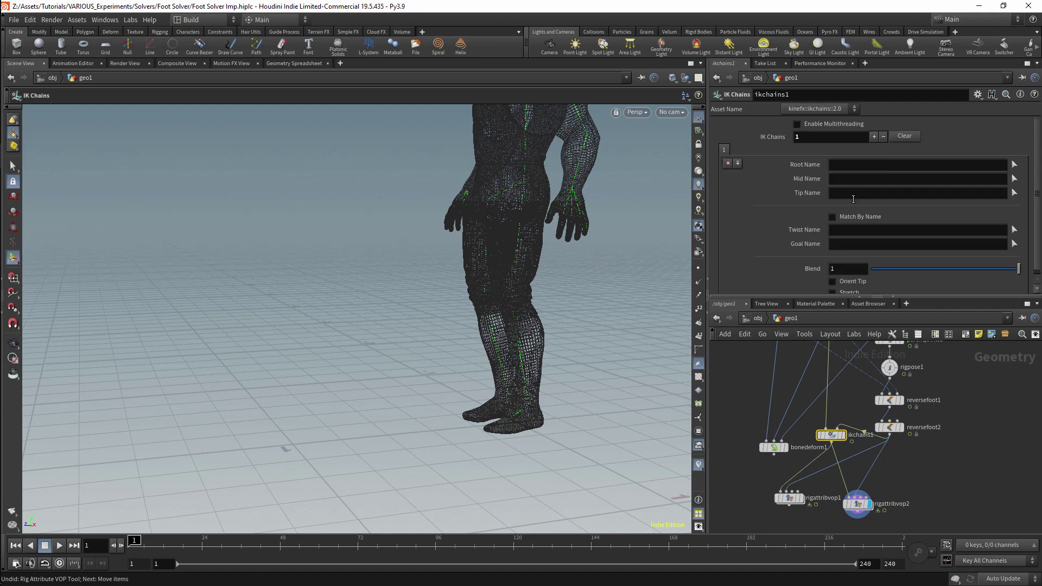
pyautogui.click(1014, 164)
pyautogui.keyDown('alt'); pyautogui.moveTo(582, 268); pyautogui.dragTo(577, 218); pyautogui.keyUp('alt')
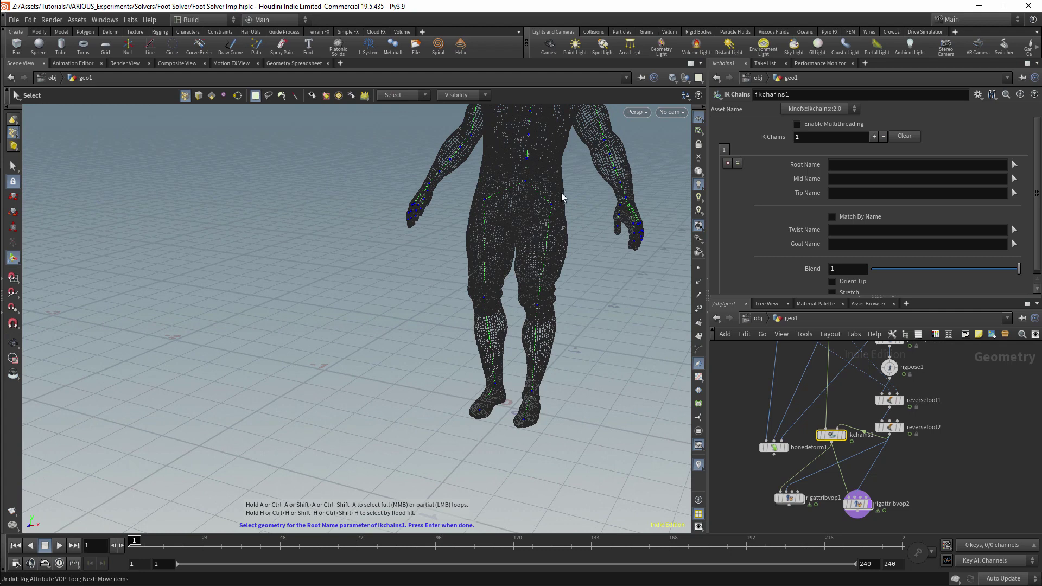
pyautogui.click(565, 201)
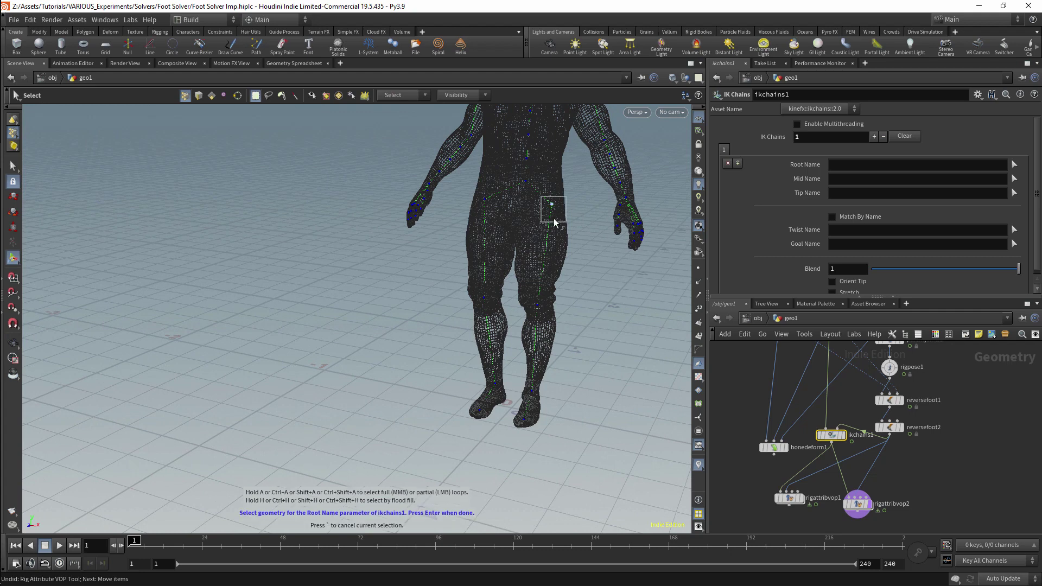
pyautogui.press('Return')
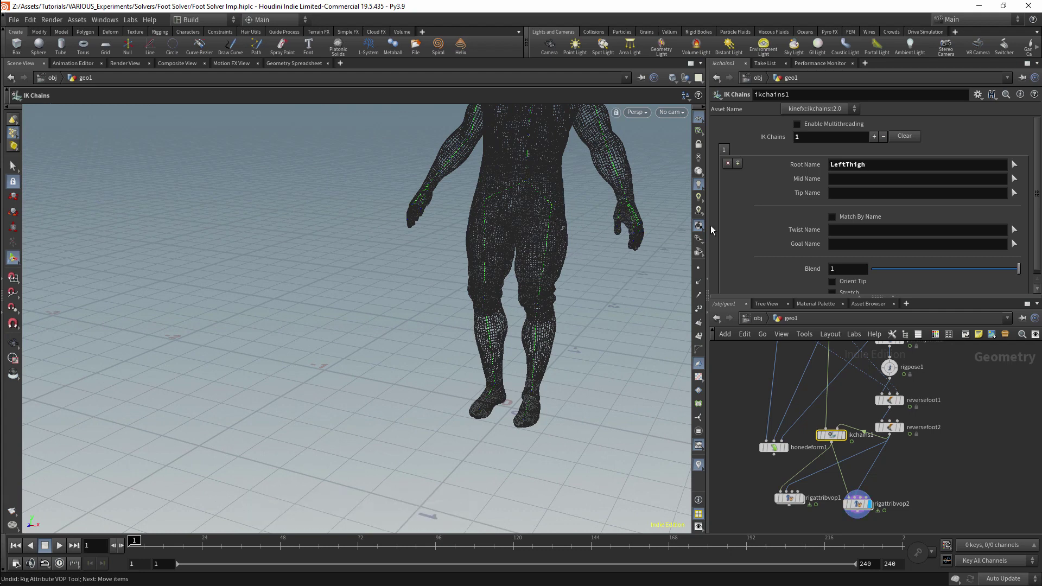
# Step: Pick LeftKnee as the mid joint and LeftAnkle as the tip joint of the IK chain
pyautogui.click(1014, 179)
pyautogui.click(555, 315)
pyautogui.press('Return')
pyautogui.click(1015, 193)
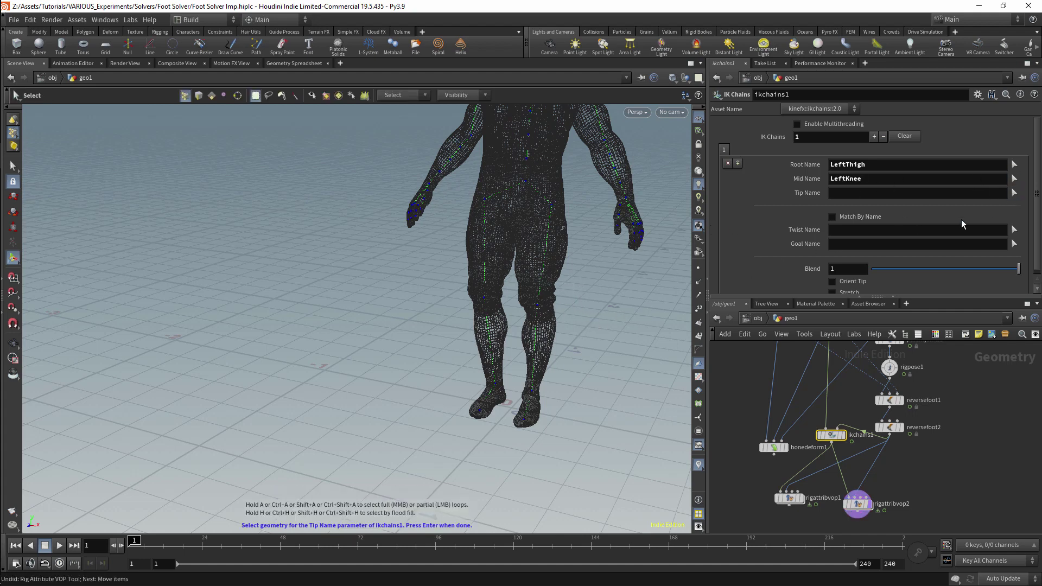
pyautogui.click(543, 386)
pyautogui.press('Return')
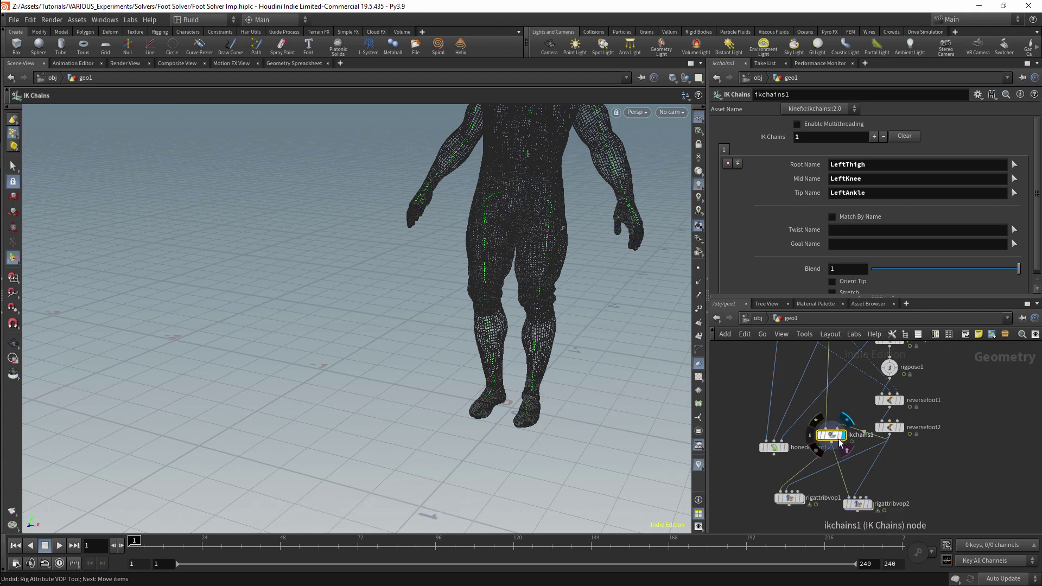
# Step: Display ikchains1 and turn off the template view of the Mesh null
pyautogui.click(845, 435)
pyautogui.moveTo(820, 455); pyautogui.dragTo(810, 536, button='middle')
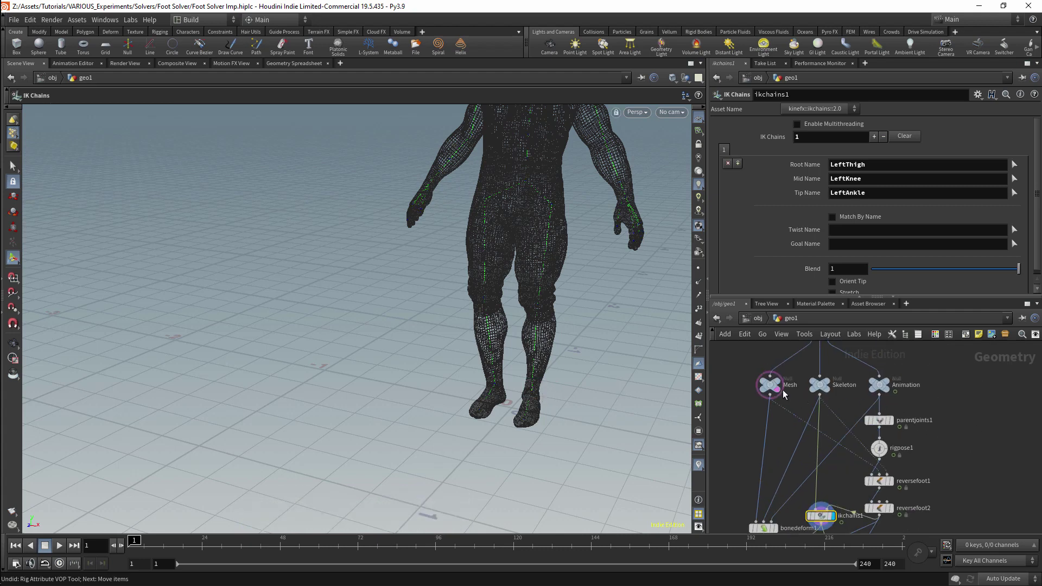
pyautogui.click(787, 402)
pyautogui.moveTo(923, 532); pyautogui.dragTo(916, 419, button='middle')
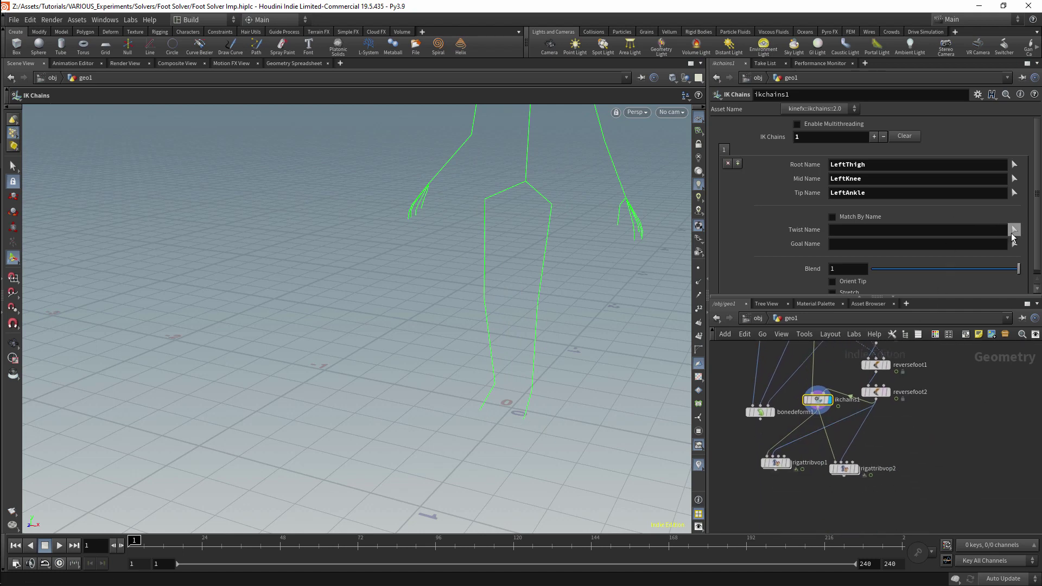
# Step: Pick LeftKnee as the twist joint and the left ankle joint as the goal of the IK chain
pyautogui.click(537, 305)
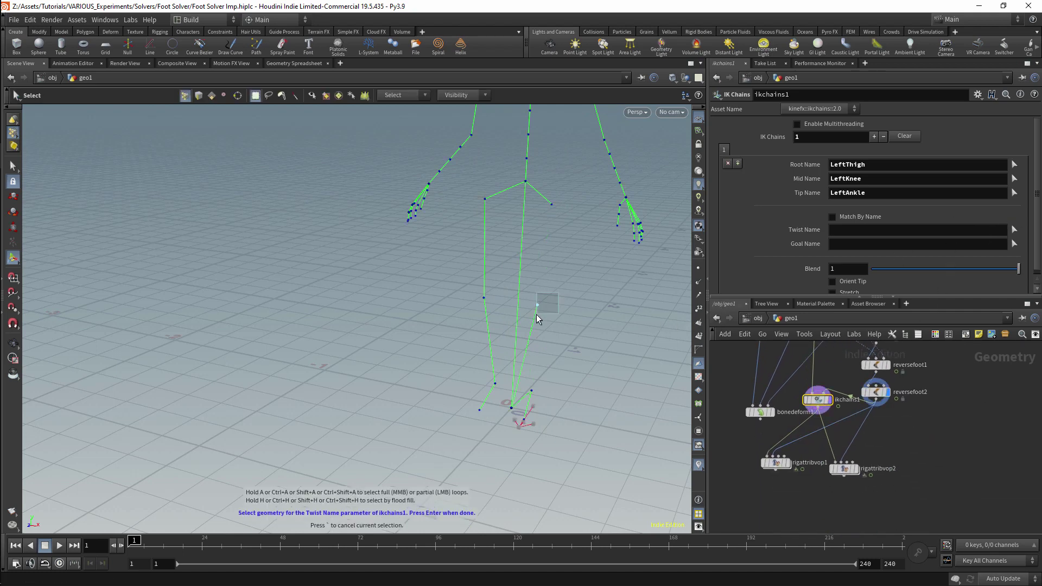
pyautogui.press('Return')
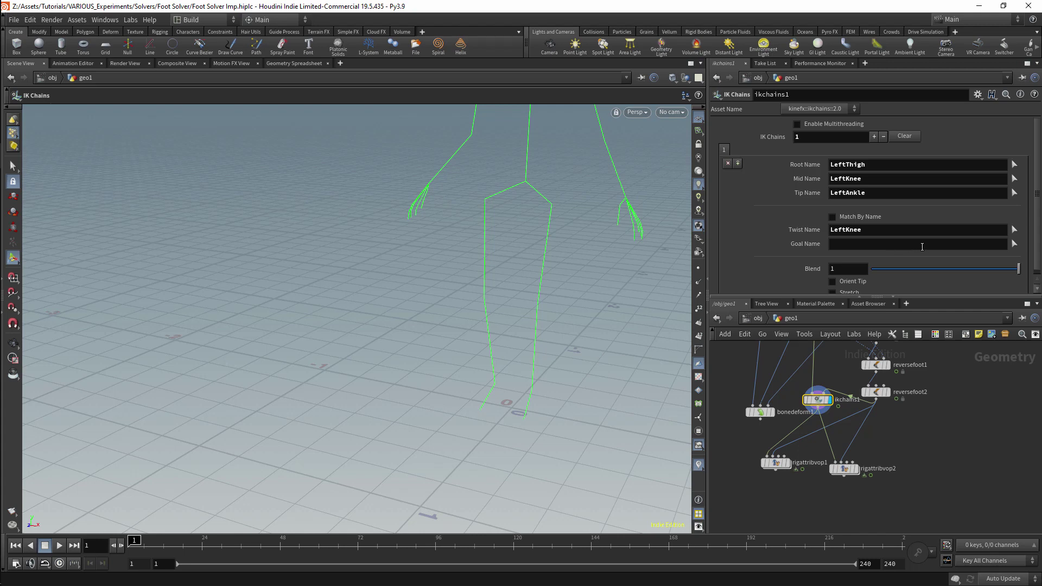
pyautogui.click(1014, 244)
pyautogui.click(512, 408)
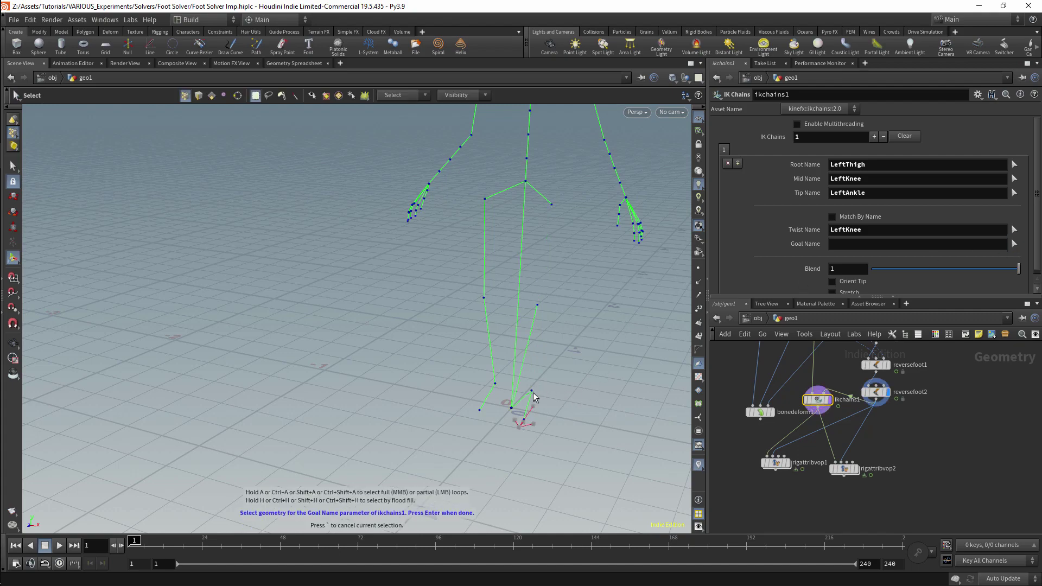
pyautogui.press('Return')
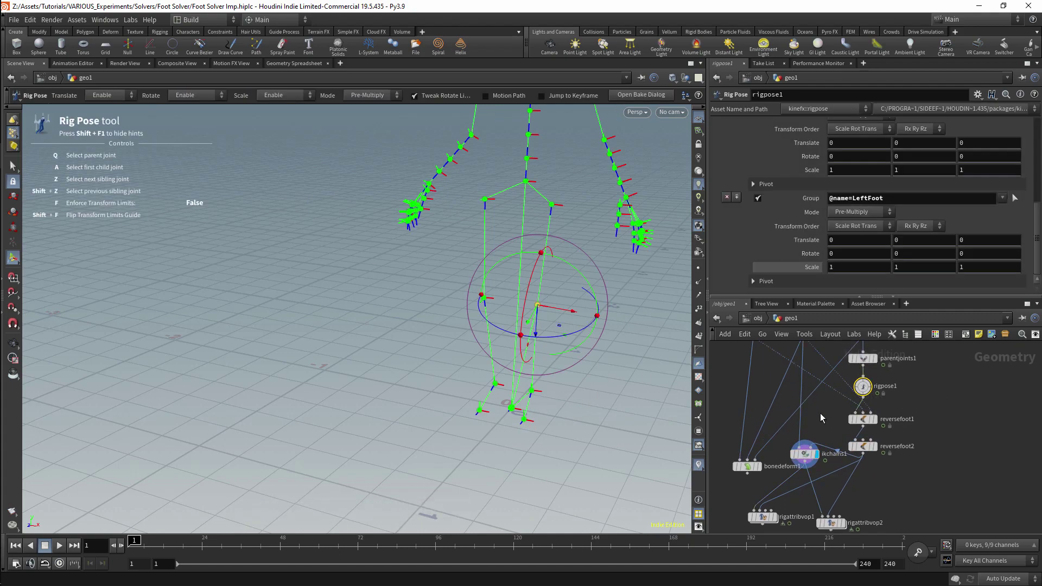
# Step: Pose LeftAnkle in rigpose1 with translation 0.156073, 0.0519617, -0.440527 and an X rotation of 115.49
pyautogui.doubleClick(798, 450)
pyautogui.click(791, 318)
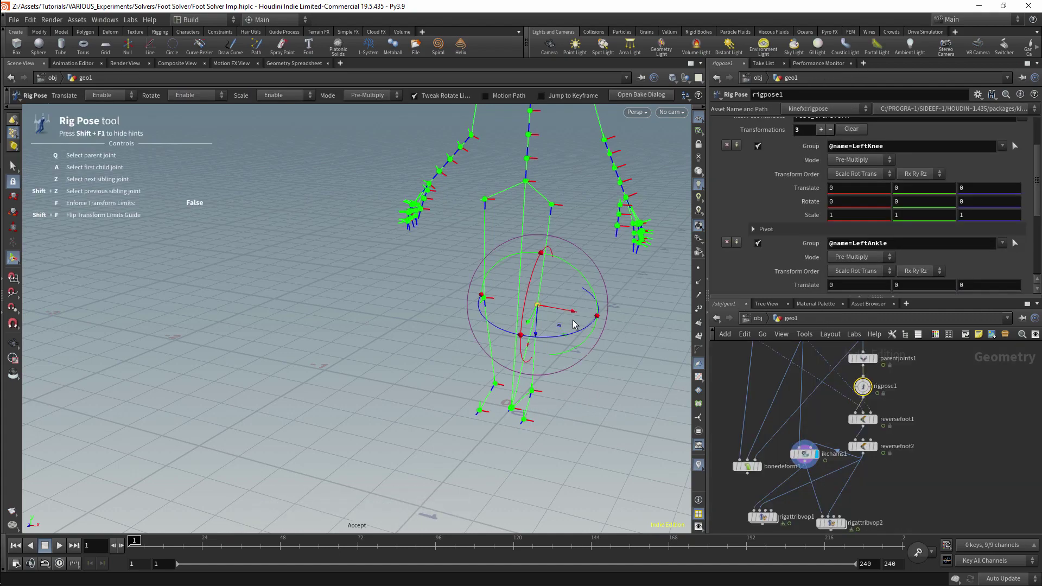
pyautogui.moveTo(532, 391); pyautogui.dragTo(605, 369)
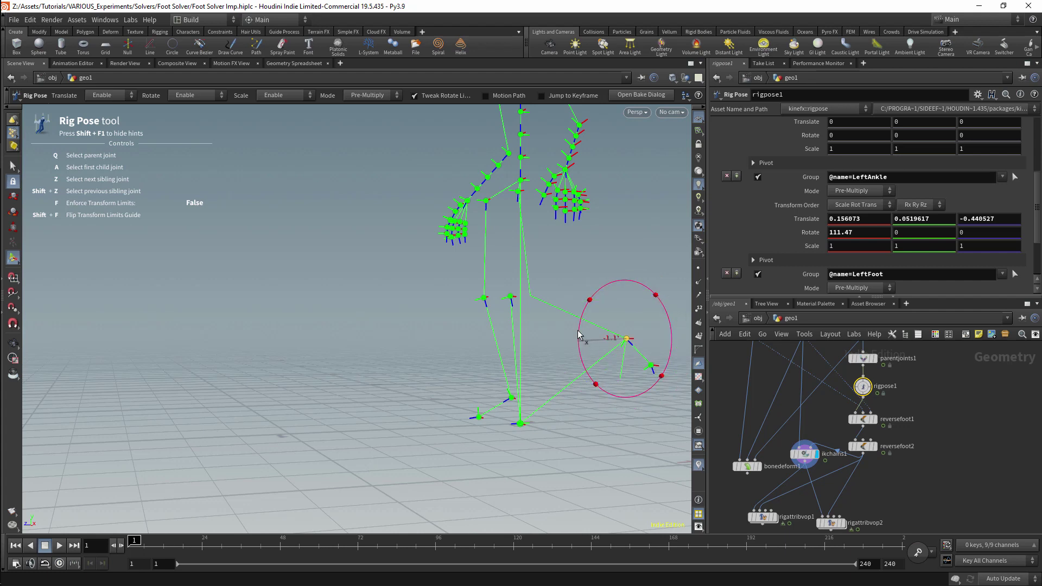
pyautogui.moveTo(592, 344)
pyautogui.mouseDown()
pyautogui.moveTo(583, 325)
pyautogui.moveTo(591, 351)
pyautogui.mouseUp()
# Step: Try out the Heel Lift and Ball Lift sliders of reversefoot2 and reset both to 0
pyautogui.click(863, 446)
pyautogui.moveTo(917, 227)
pyautogui.mouseDown()
pyautogui.moveTo(880, 234)
pyautogui.moveTo(929, 230)
pyautogui.moveTo(838, 214)
pyautogui.moveTo(922, 201)
pyautogui.moveTo(893, 216)
pyautogui.moveTo(925, 219)
pyautogui.mouseUp()
pyautogui.click(786, 186)
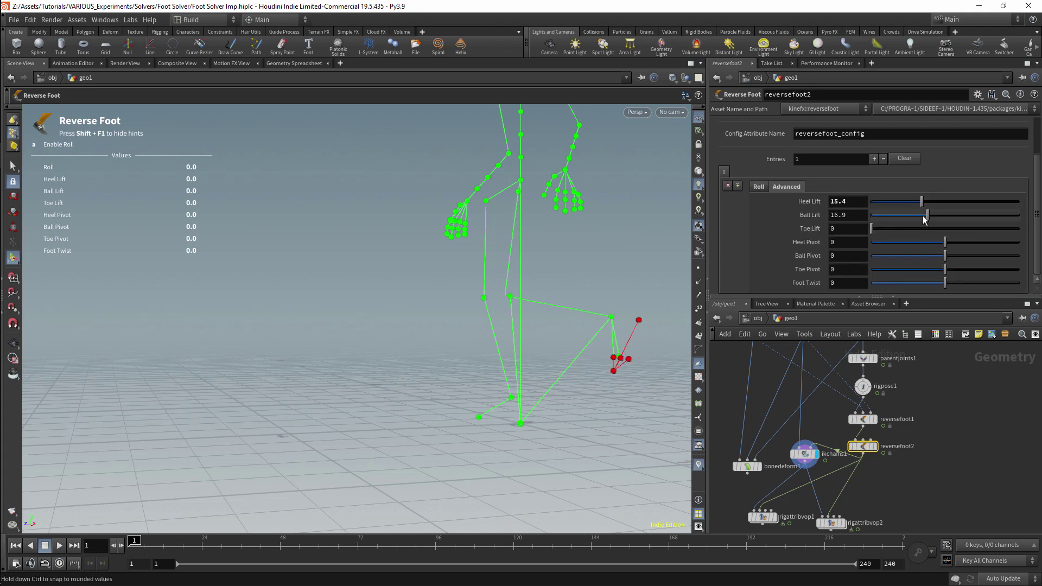
pyautogui.keyDown('ctrl'); pyautogui.middleClick(809, 202); pyautogui.keyUp('ctrl')
pyautogui.keyDown('ctrl'); pyautogui.middleClick(809, 215); pyautogui.keyUp('ctrl')
# Step: Place rigattribvop2 below ikchains1, display it and readjust the LeftAnkle joint in rigpose1
pyautogui.moveTo(830, 524); pyautogui.dragTo(819, 460)
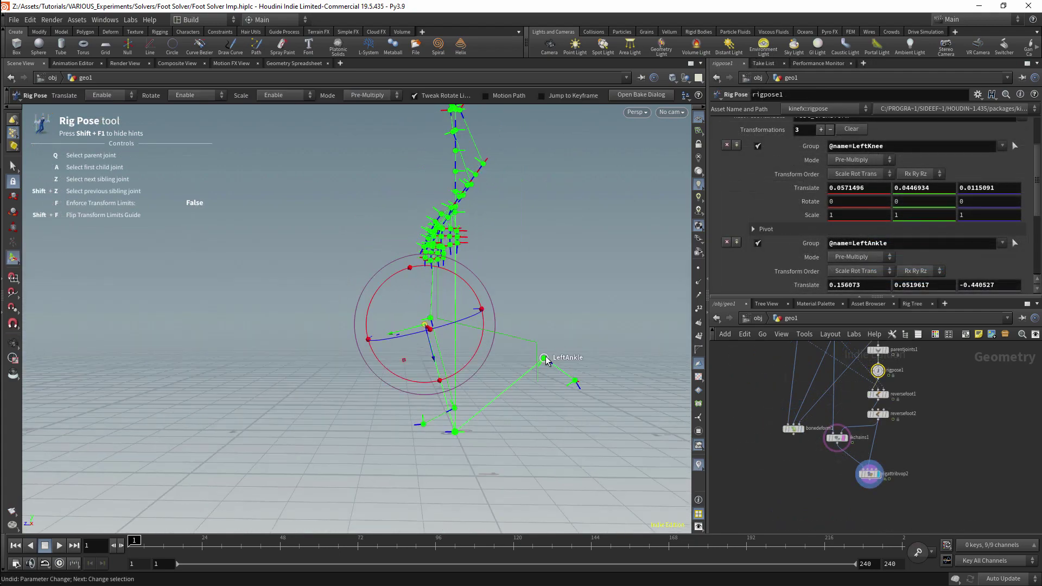
pyautogui.click(545, 356)
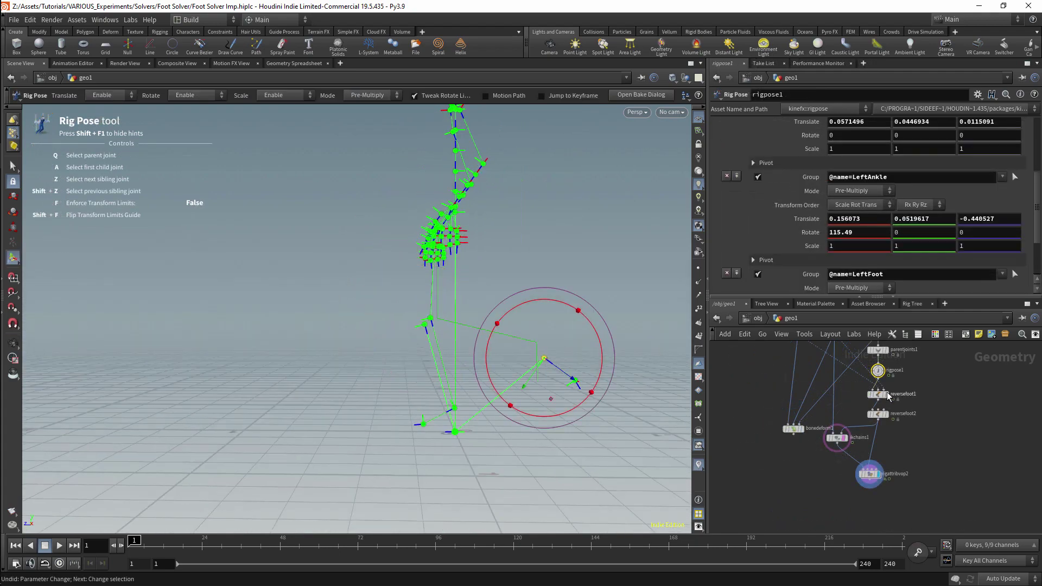
pyautogui.moveTo(567, 309); pyautogui.dragTo(574, 342)
# Step: Set the Ball Lift of reversefoot2 to 35.7 and its Heel Pivot to -29.1
pyautogui.click(878, 414)
pyautogui.press('Return')
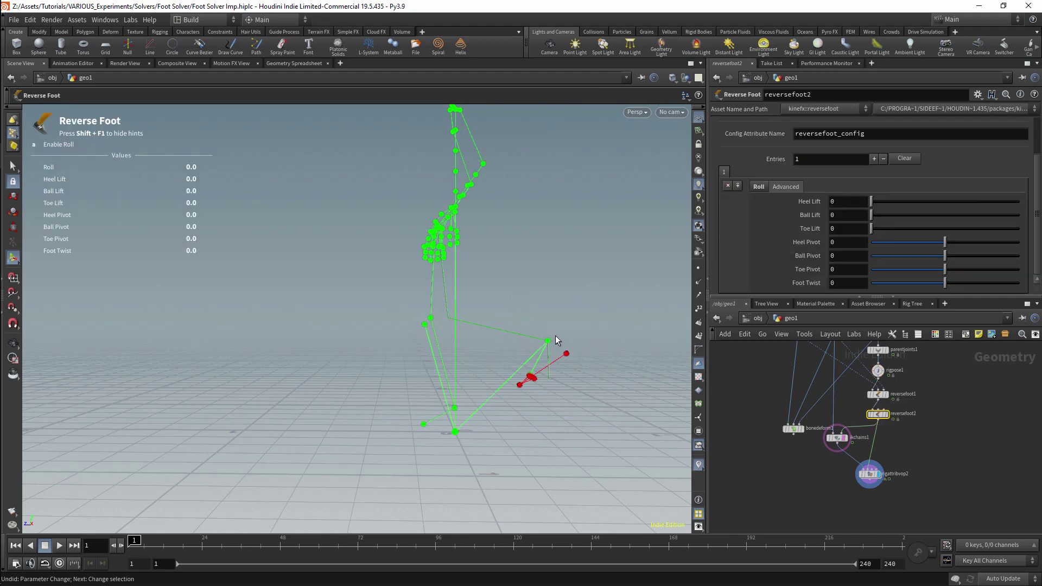
pyautogui.moveTo(871, 215); pyautogui.dragTo(898, 243)
pyautogui.keyDown('alt'); pyautogui.moveTo(549, 293); pyautogui.dragTo(567, 345); pyautogui.keyUp('alt')
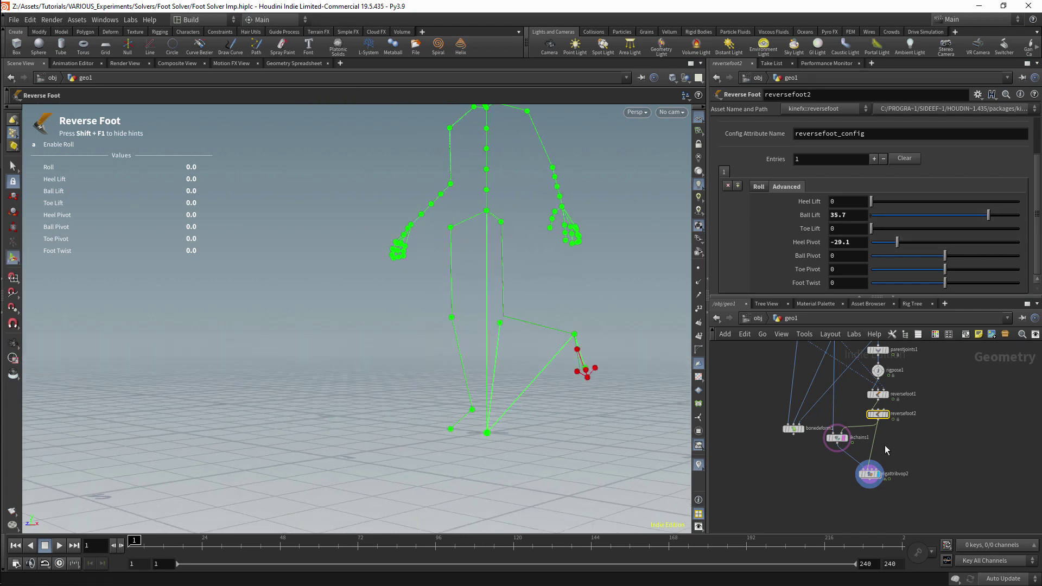
# Step: Open the network inside rigattribvop2 and add a Get Point Transforms node
pyautogui.click(868, 474)
pyautogui.doubleClick(868, 474)
pyautogui.press('Tab')
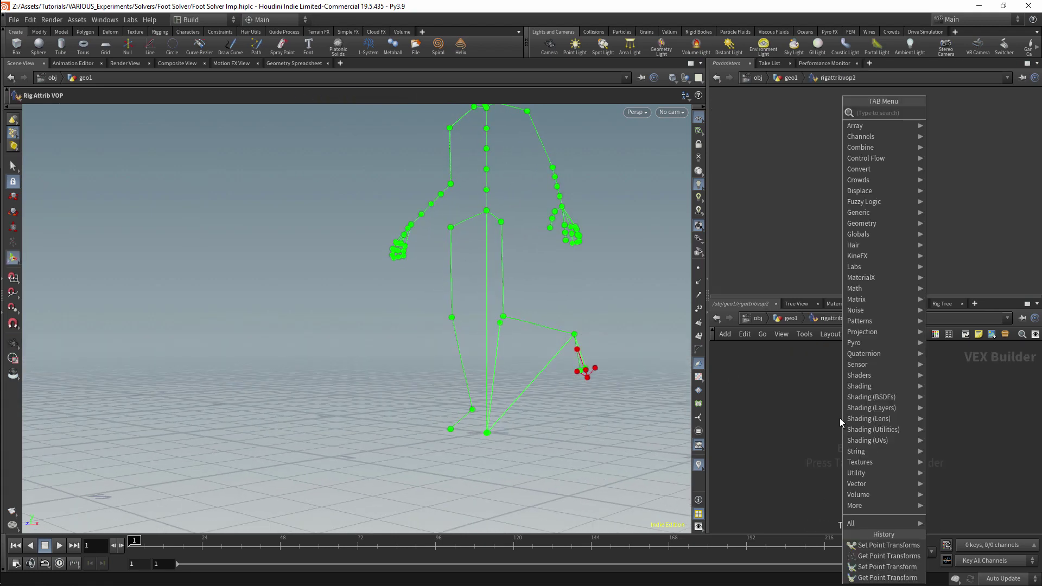
pyautogui.write('point transform')
pyautogui.press('Down')
pyautogui.press('Down')
pyautogui.press('Down')
pyautogui.press('Return')
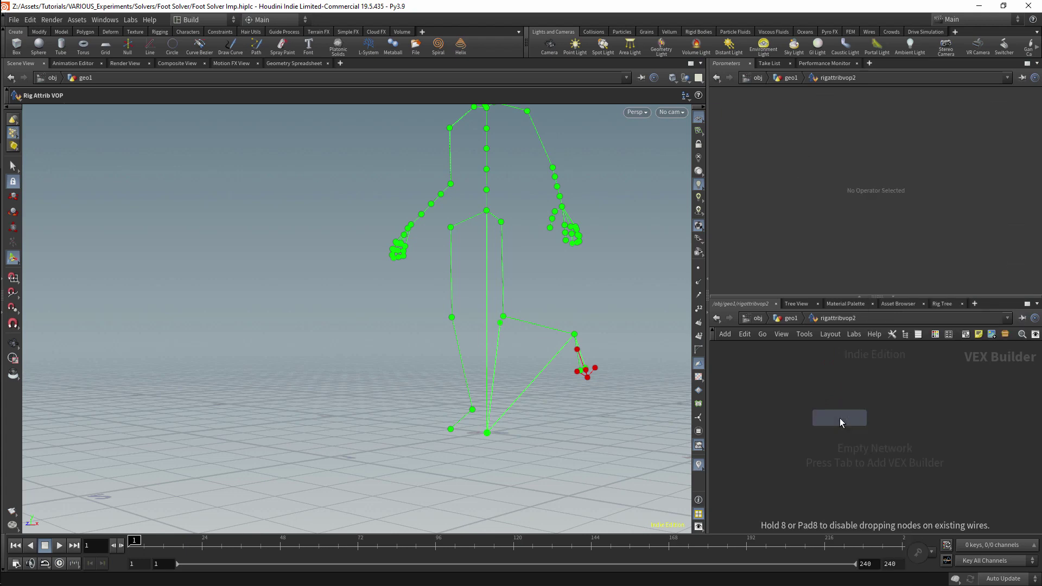
pyautogui.click(822, 427)
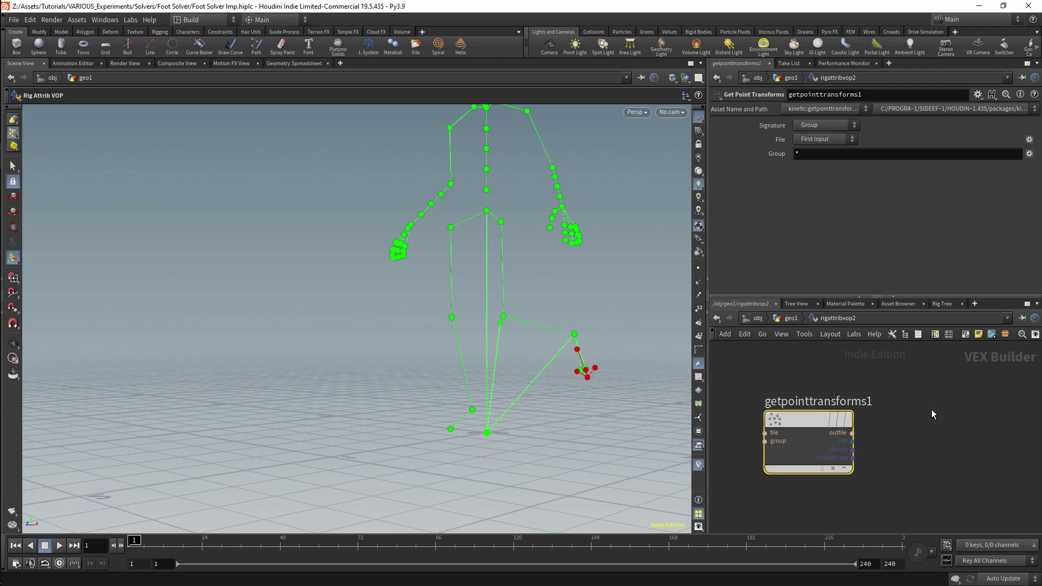
# Step: Add a Set Point Transforms node beside getpointtransforms1 in the rigattribvop2 network
pyautogui.press('Tab')
pyautogui.write('se')
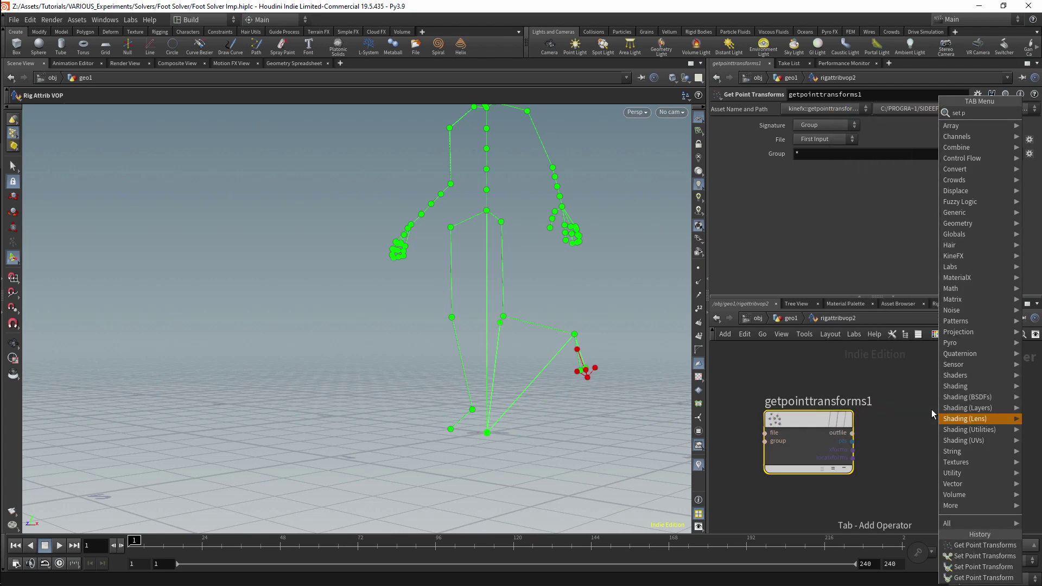
pyautogui.write('t point')
pyautogui.press('Down')
pyautogui.press('Return')
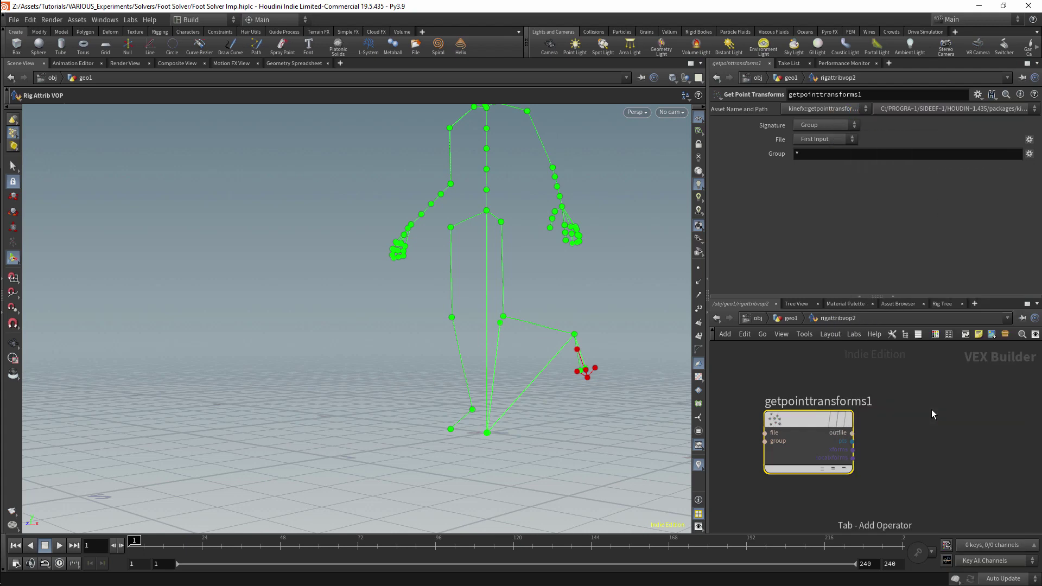
pyautogui.click(982, 425)
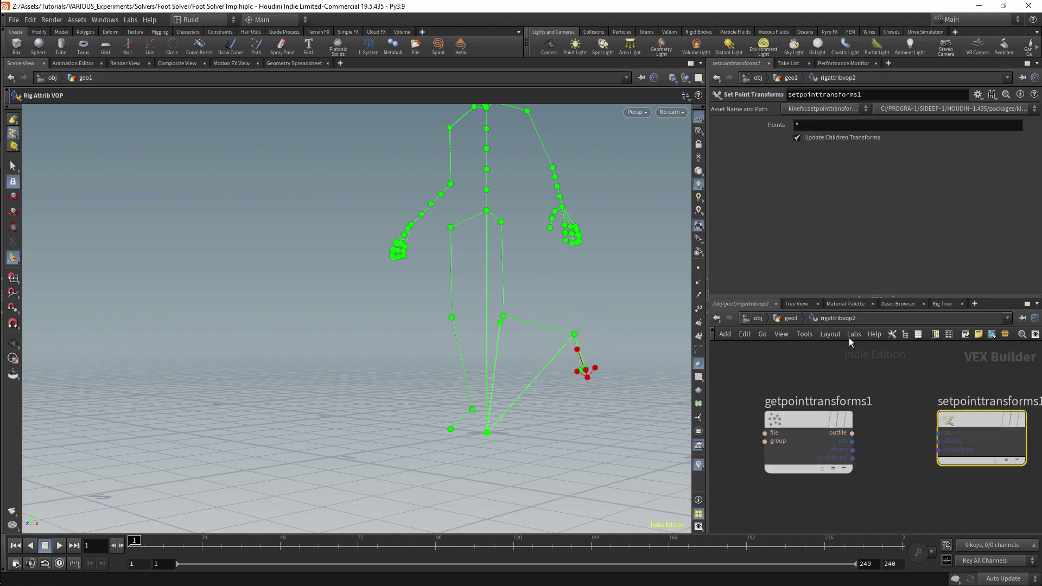
# Step: Examine the Skeleton and Animation nulls in geo1, and reopen the network inside rigattribvop2
pyautogui.click(789, 320)
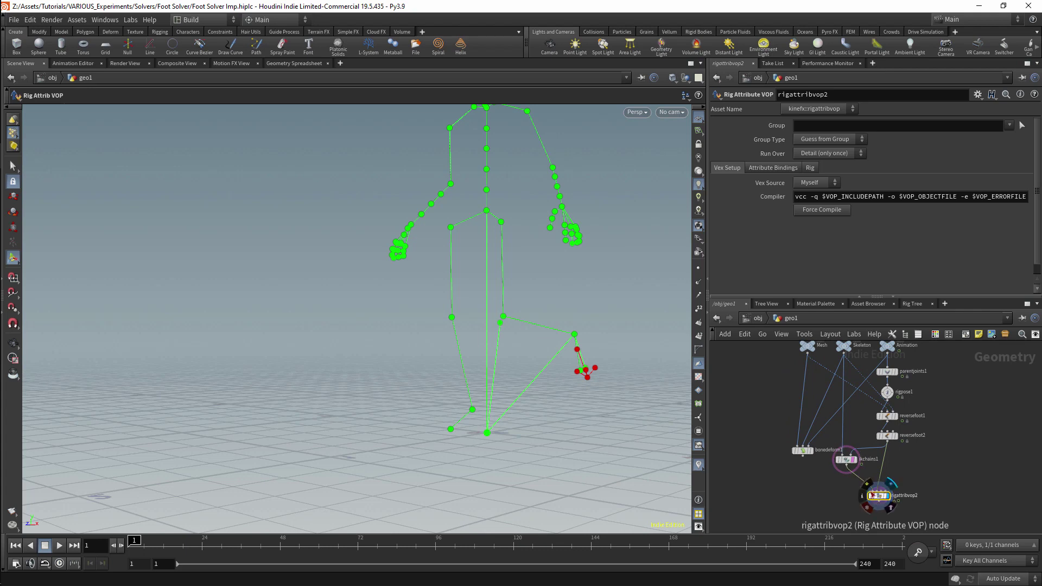
pyautogui.click(848, 361)
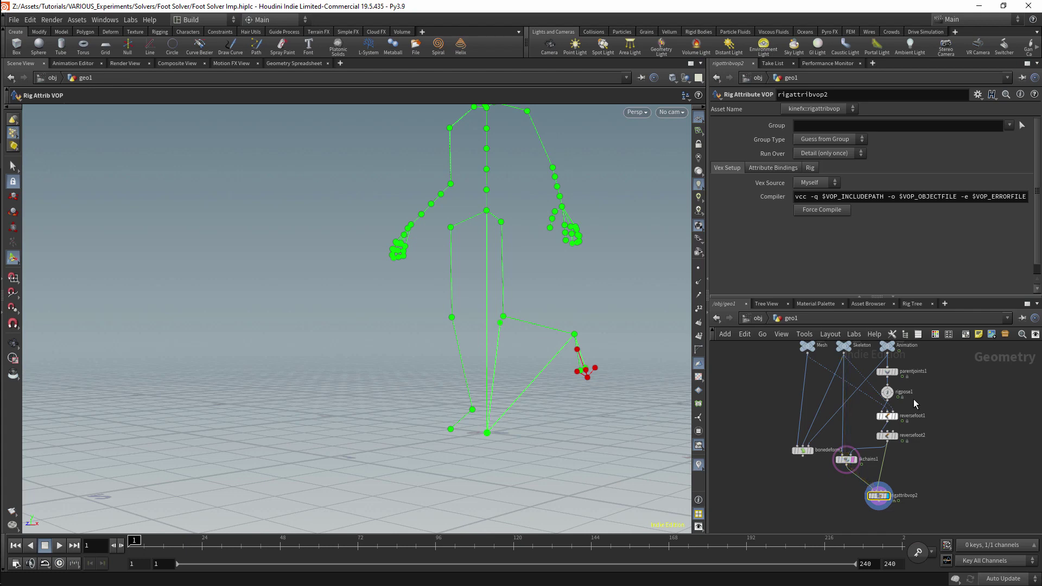
pyautogui.moveTo(913, 399); pyautogui.dragTo(907, 454, button='middle')
pyautogui.click(838, 400)
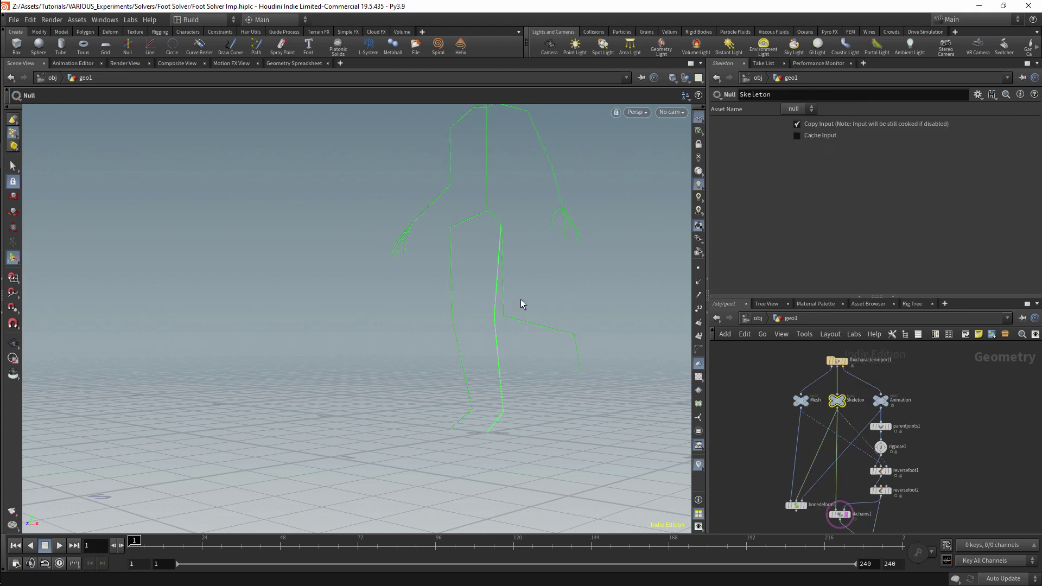
pyautogui.click(880, 400)
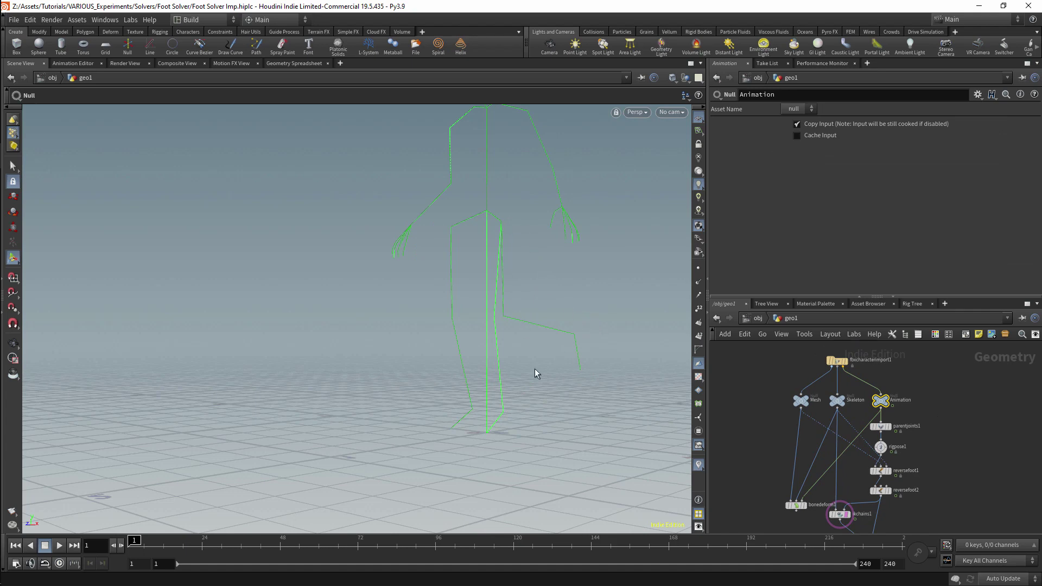
pyautogui.scroll(-3, 930, 405)
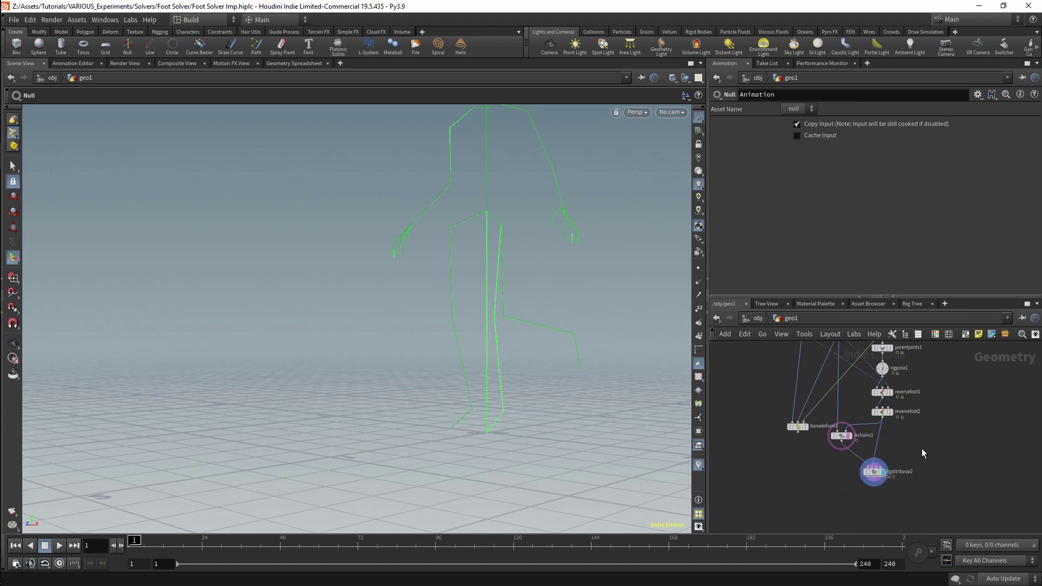
pyautogui.doubleClick(873, 471)
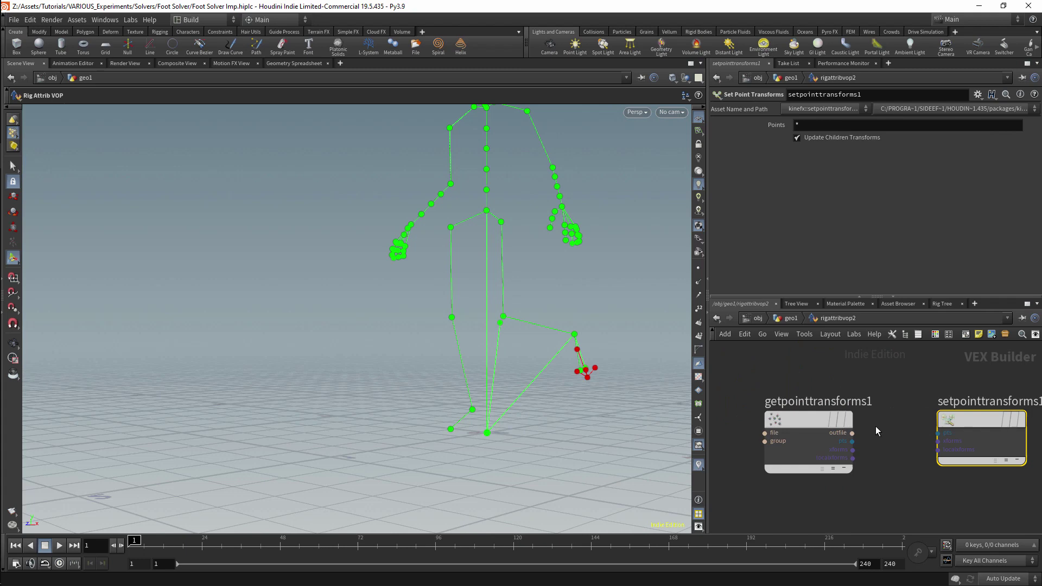
pyautogui.click(821, 423)
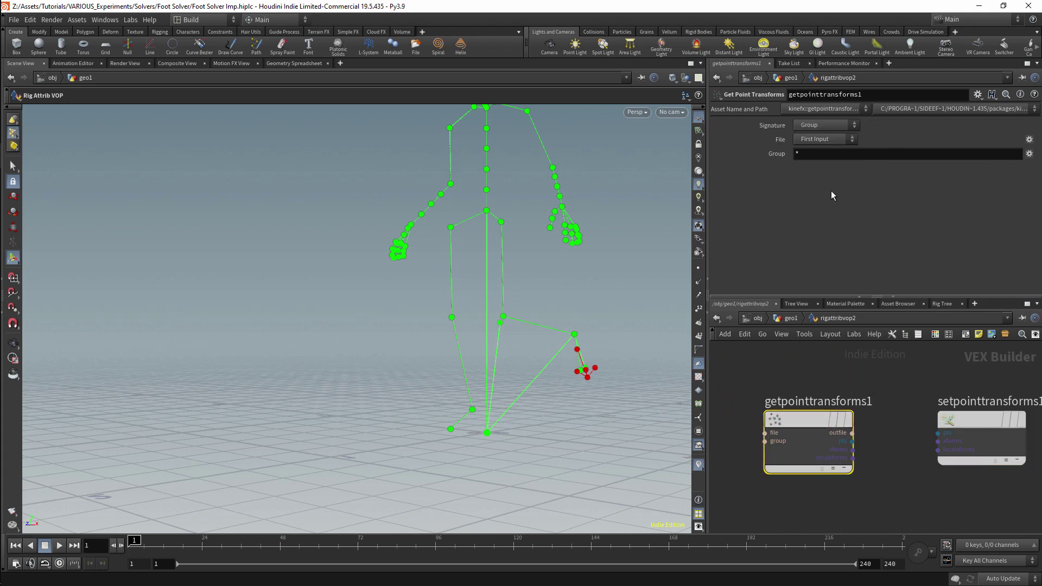
pyautogui.click(801, 154)
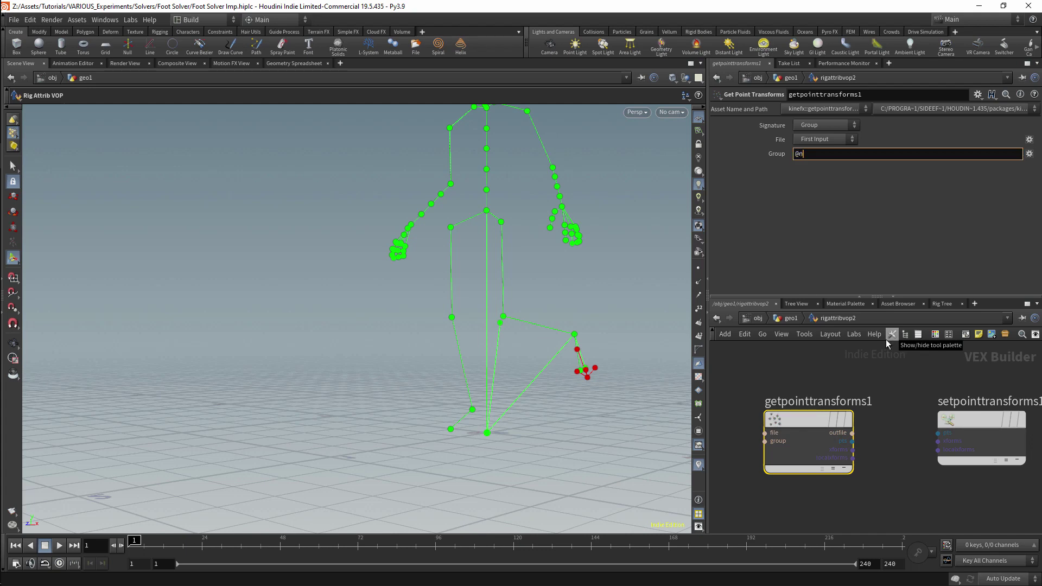
pyautogui.write('@name=LeftAnkle @name=Leftfoot')
pyautogui.press('Return')
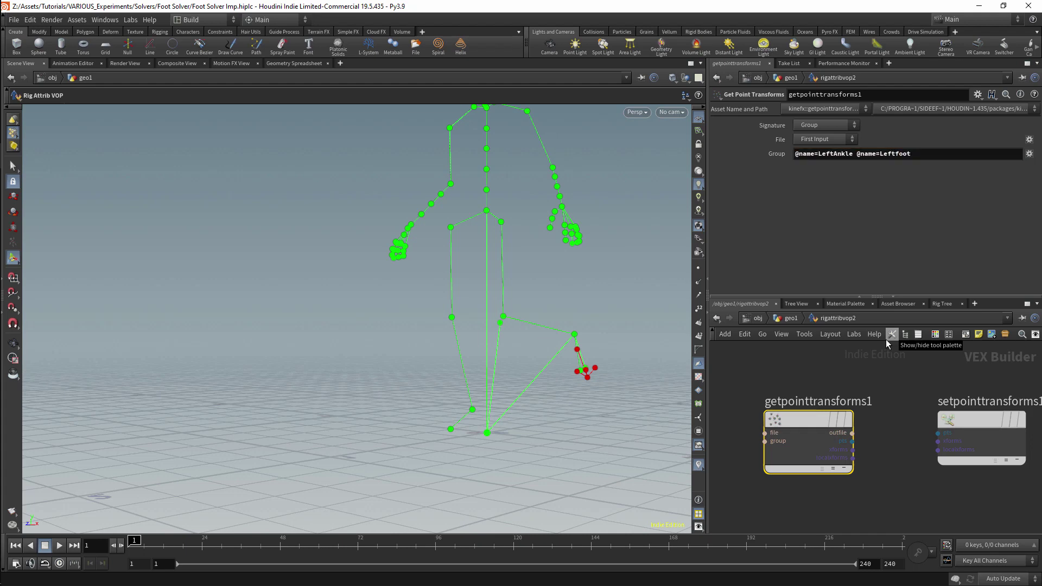
pyautogui.click(895, 153)
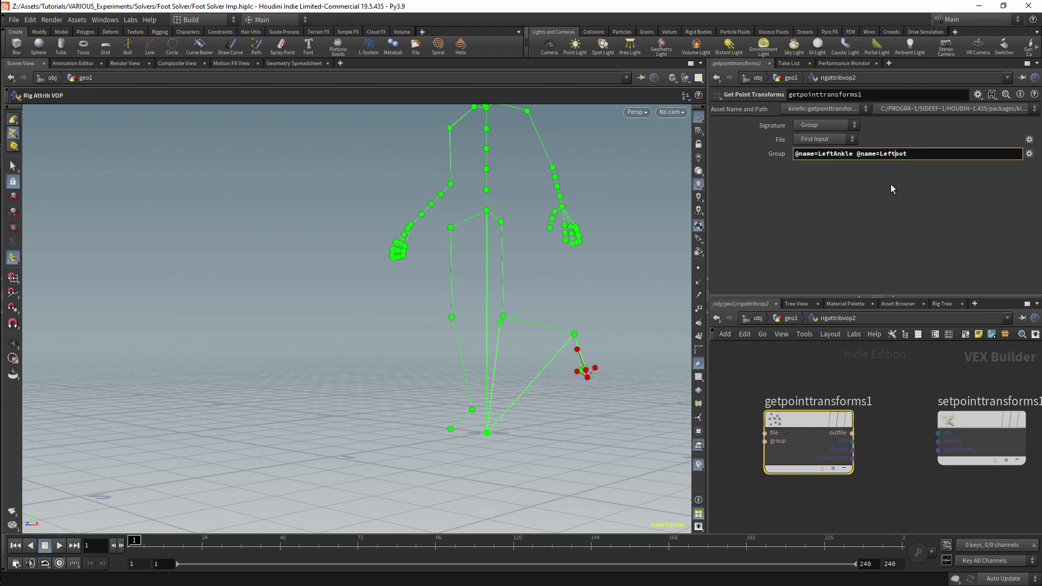
pyautogui.write('F')
pyautogui.press('Return')
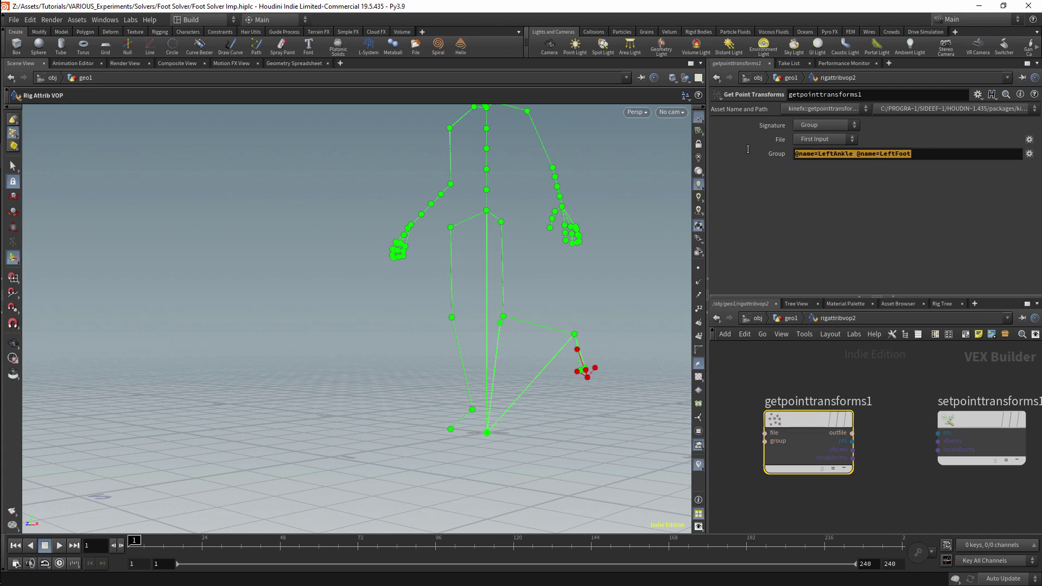
pyautogui.click(977, 421)
pyautogui.doubleClick(869, 130)
pyautogui.write('v')
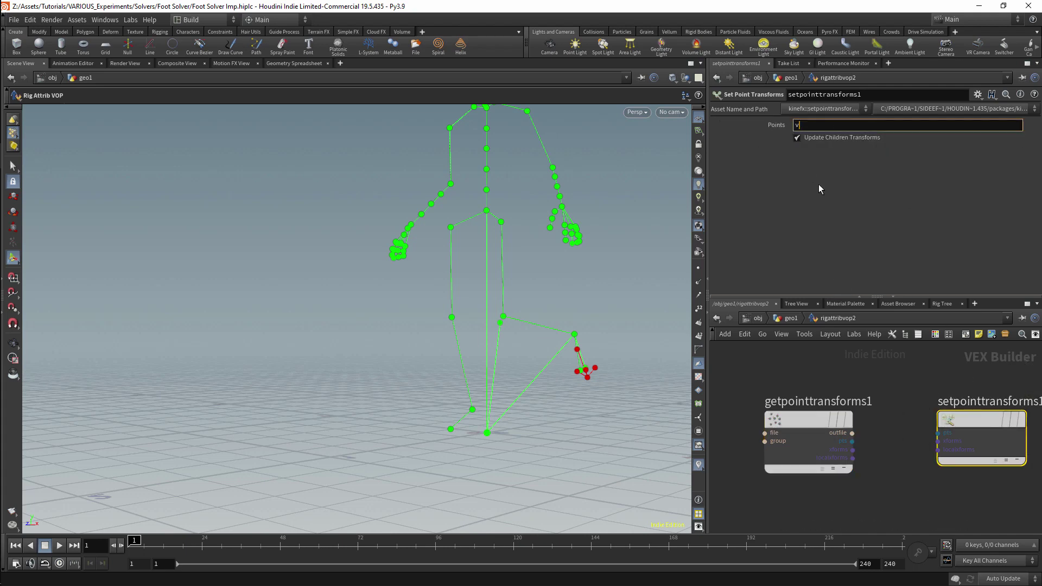
pyautogui.press('BackSpace')
pyautogui.write('@name=LeftAnkle @name=LeftFoot')
pyautogui.press('Return')
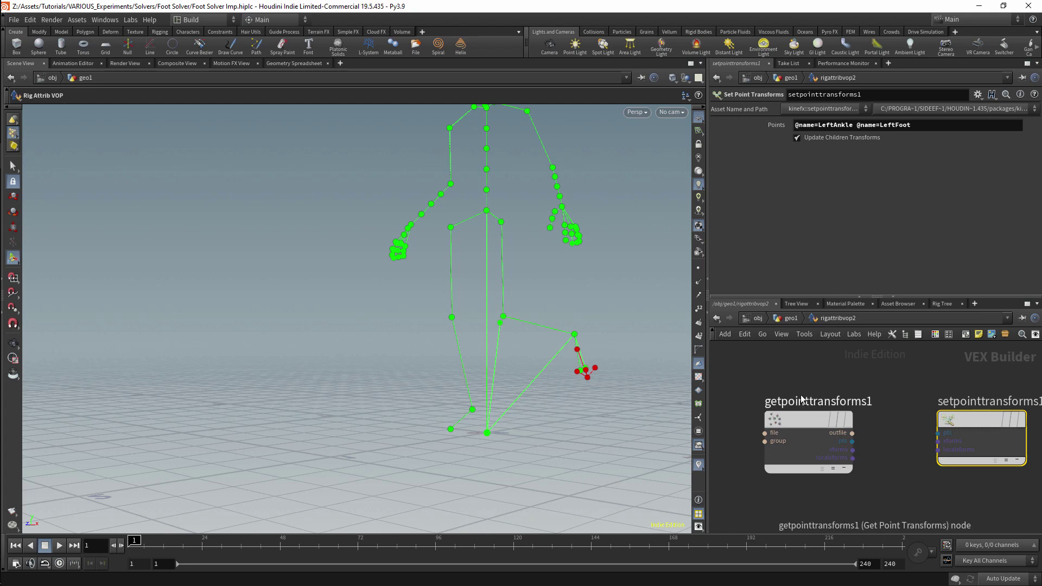
# Step: Set the File of getpointtransforms1 to Second Input and connect its xforms output to the xforms input of setpointtransforms1
pyautogui.click(817, 418)
pyautogui.click(820, 142)
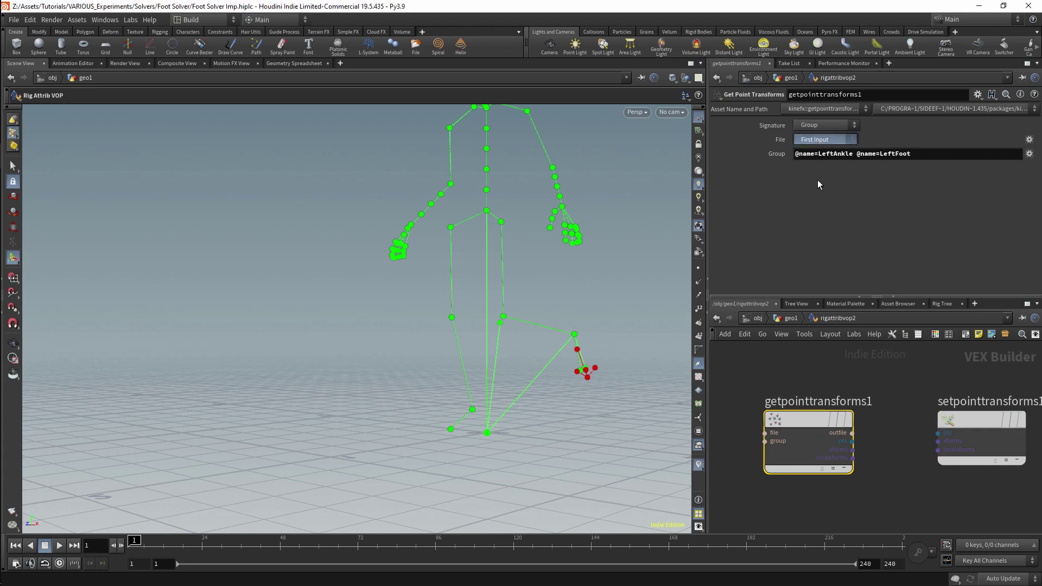
pyautogui.click(817, 180)
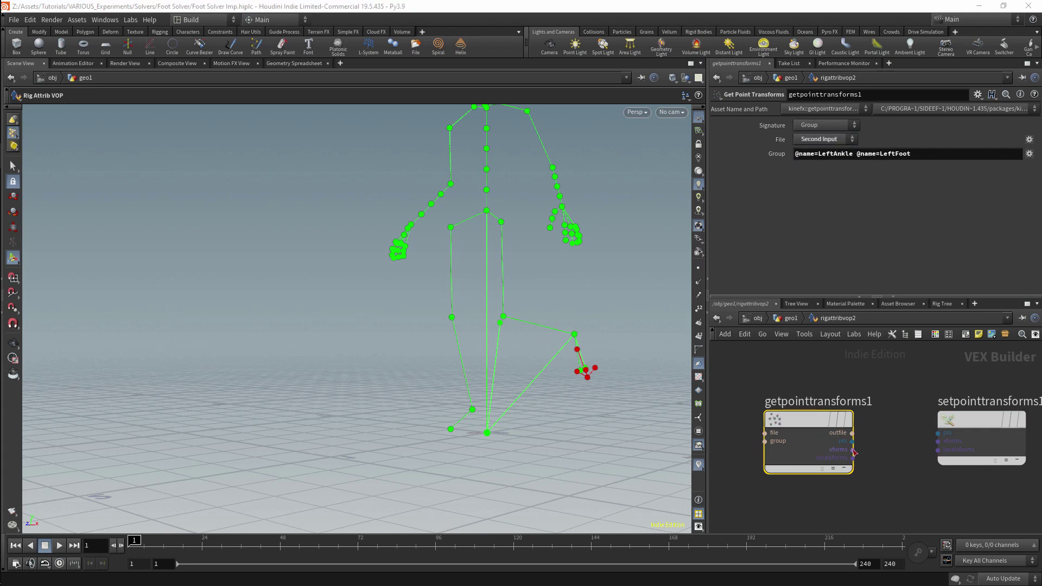
pyautogui.moveTo(854, 452); pyautogui.dragTo(938, 441)
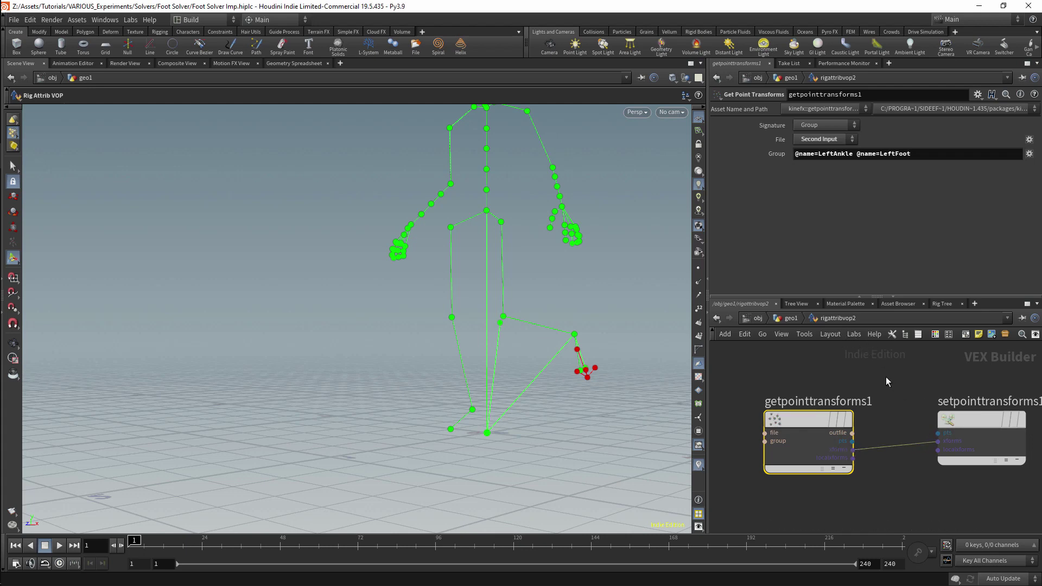
pyautogui.press('Escape')
# Step: Return to geo1, add a Null node below rigattribvop2 and display it
pyautogui.moveTo(570, 302); pyautogui.dragTo(559, 344)
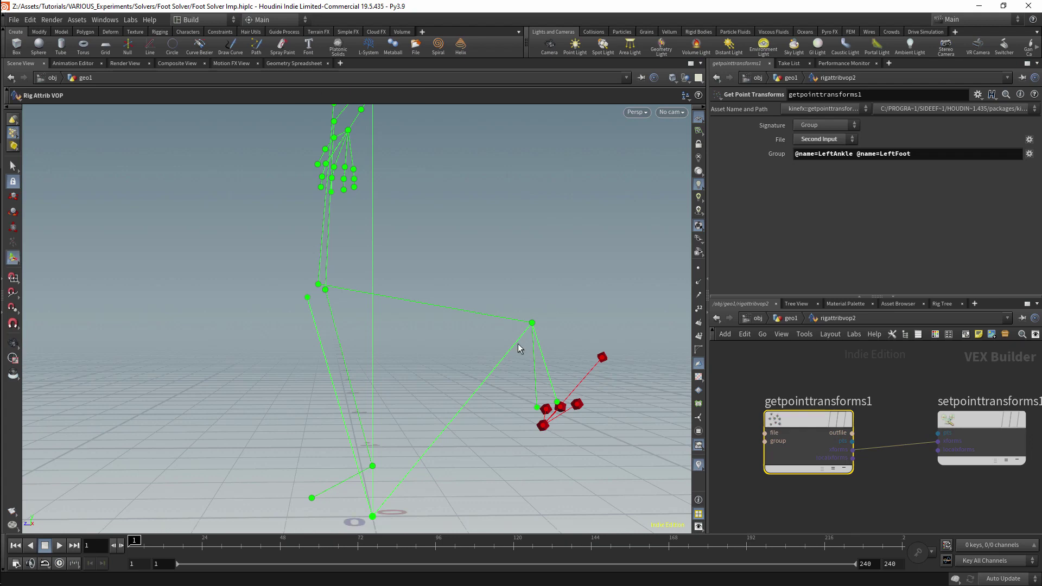
pyautogui.press('u')
pyautogui.moveTo(737, 365); pyautogui.dragTo(769, 503)
pyautogui.press('Tab')
pyautogui.write('nul')
pyautogui.press('Return')
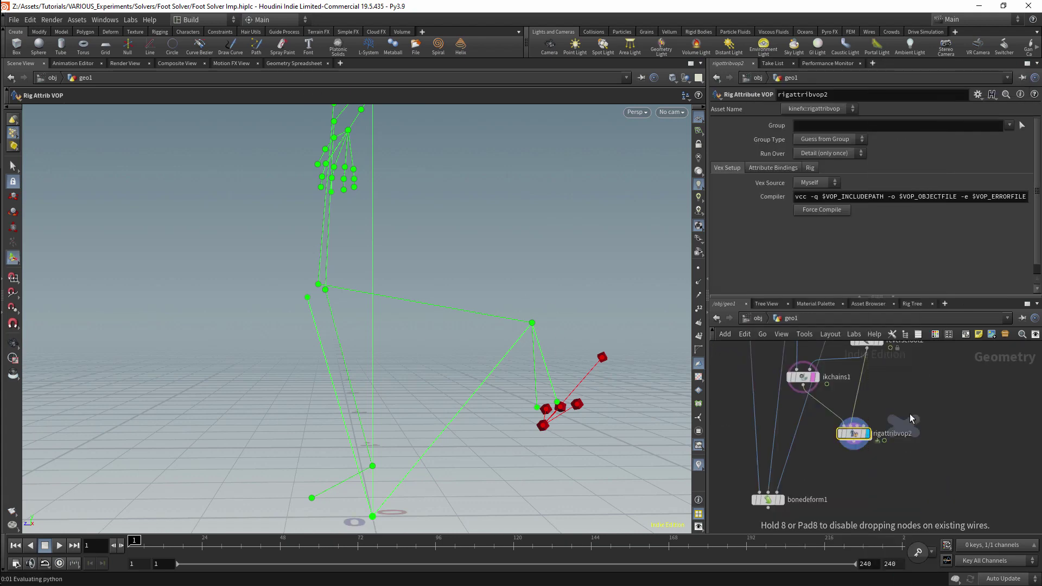
pyautogui.click(851, 466)
pyautogui.moveTo(857, 472); pyautogui.dragTo(862, 479)
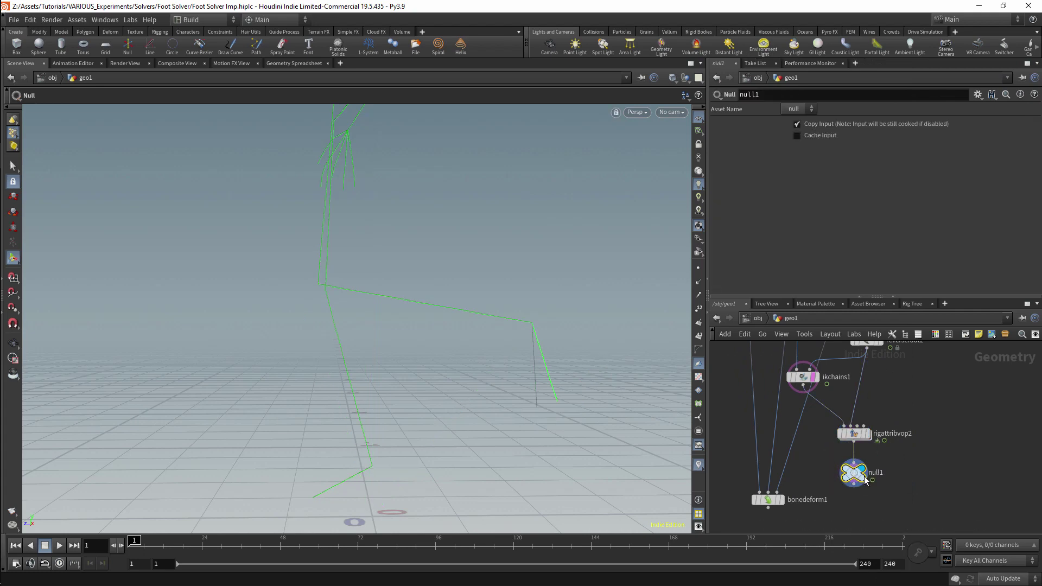
# Step: Compare the left leg and foot skeleton at null1 with the skeleton at reversefoot2
pyautogui.keyDown('alt'); pyautogui.moveTo(530, 318); pyautogui.dragTo(508, 336); pyautogui.keyUp('alt')
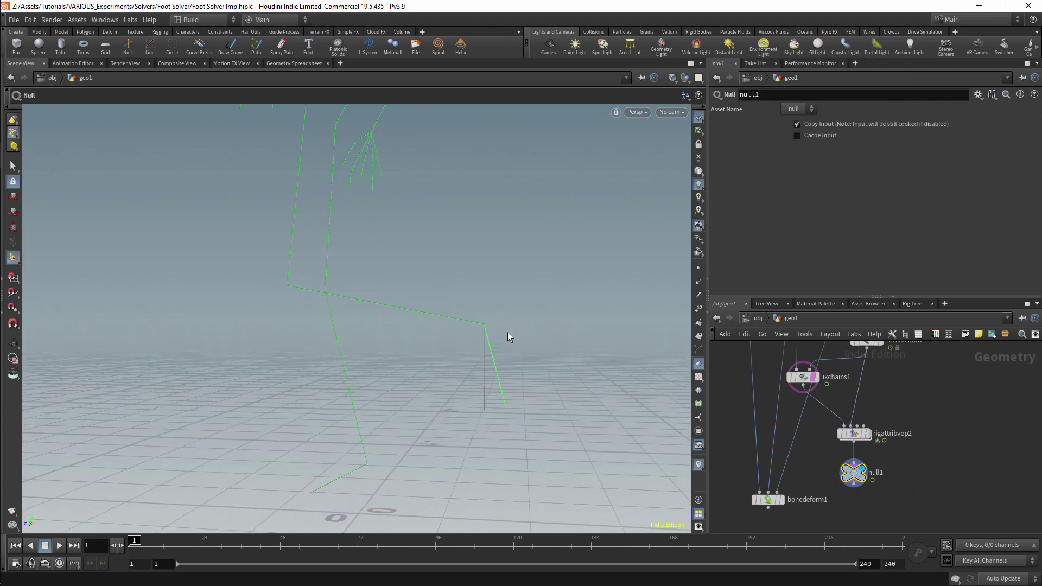
pyautogui.press('Escape')
pyautogui.moveTo(502, 406); pyautogui.dragTo(537, 344)
pyautogui.press('Return')
pyautogui.moveTo(902, 375); pyautogui.dragTo(893, 400, button='middle')
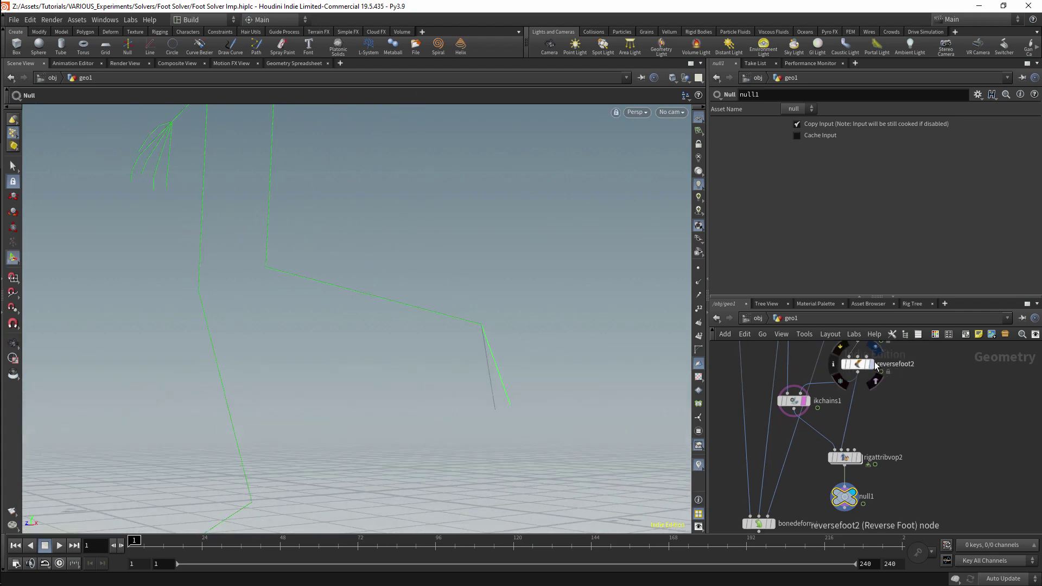
pyautogui.click(870, 364)
pyautogui.moveTo(865, 433); pyautogui.dragTo(857, 404, button='middle')
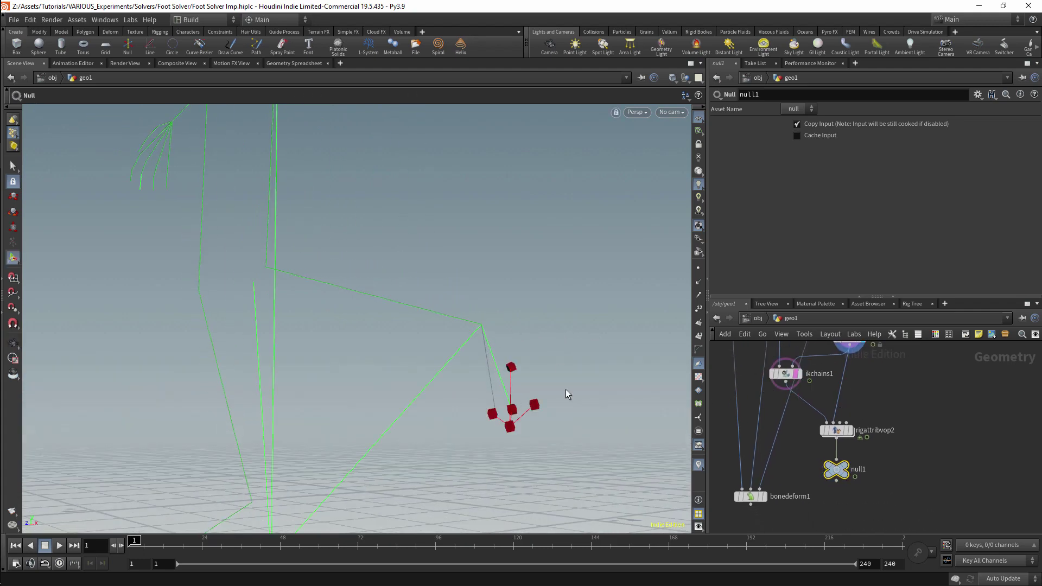
pyautogui.keyDown('alt'); pyautogui.moveTo(566, 389); pyautogui.dragTo(574, 319); pyautogui.keyUp('alt')
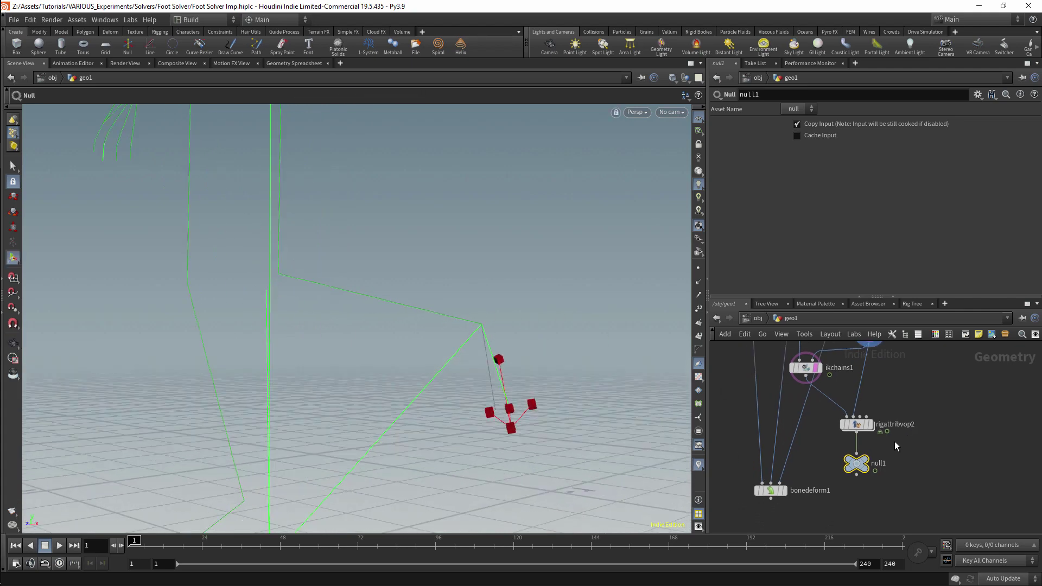
pyautogui.scroll(-5, 923, 427)
pyautogui.scroll(3, 918, 456)
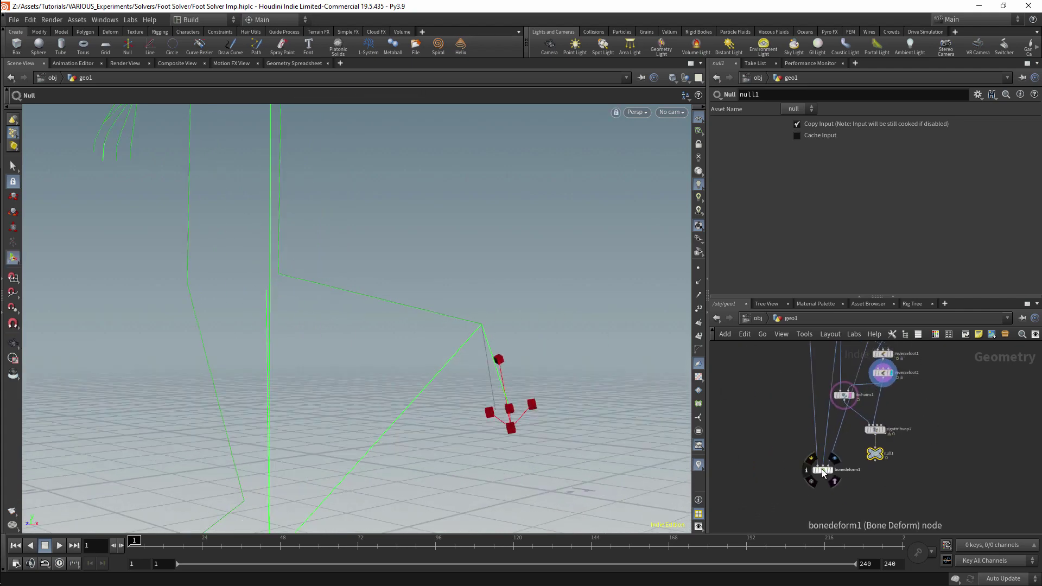
# Step: Lower bonedeform1 in the network, connect null1 to its third input and display the deformed mesh
pyautogui.moveTo(822, 470); pyautogui.dragTo(824, 491)
pyautogui.click(874, 463)
pyautogui.click(835, 487)
pyautogui.click(831, 492)
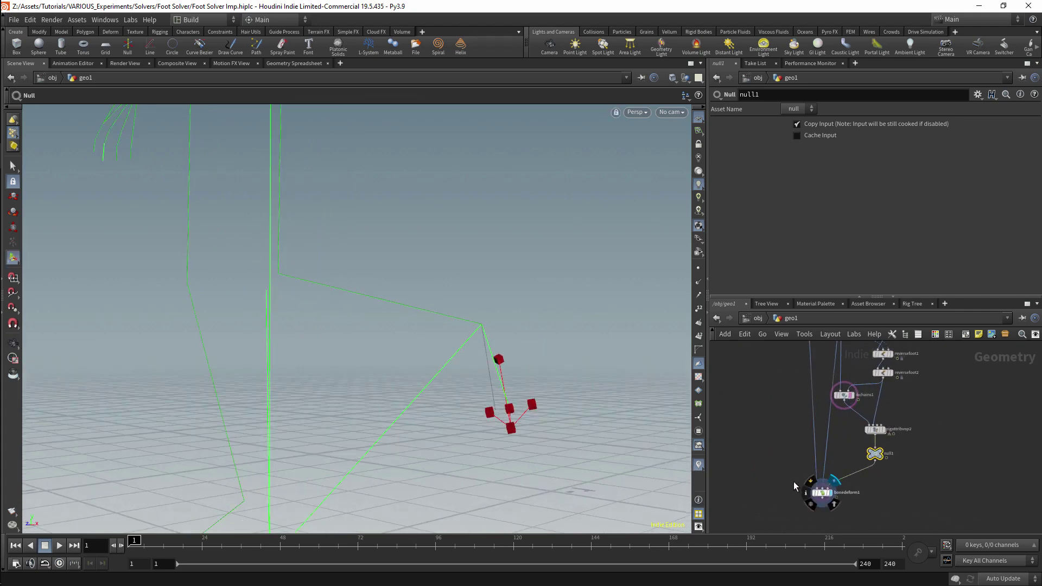
pyautogui.press('Return')
pyautogui.moveTo(956, 353); pyautogui.dragTo(966, 437, button='middle')
pyautogui.scroll(-5, 966, 423)
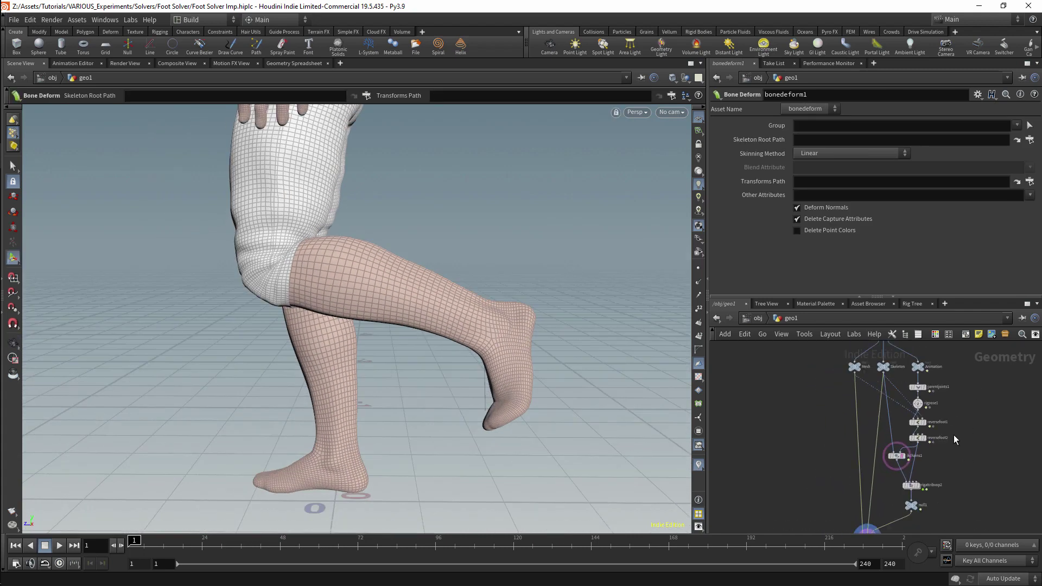
pyautogui.click(879, 383)
pyautogui.click(902, 384)
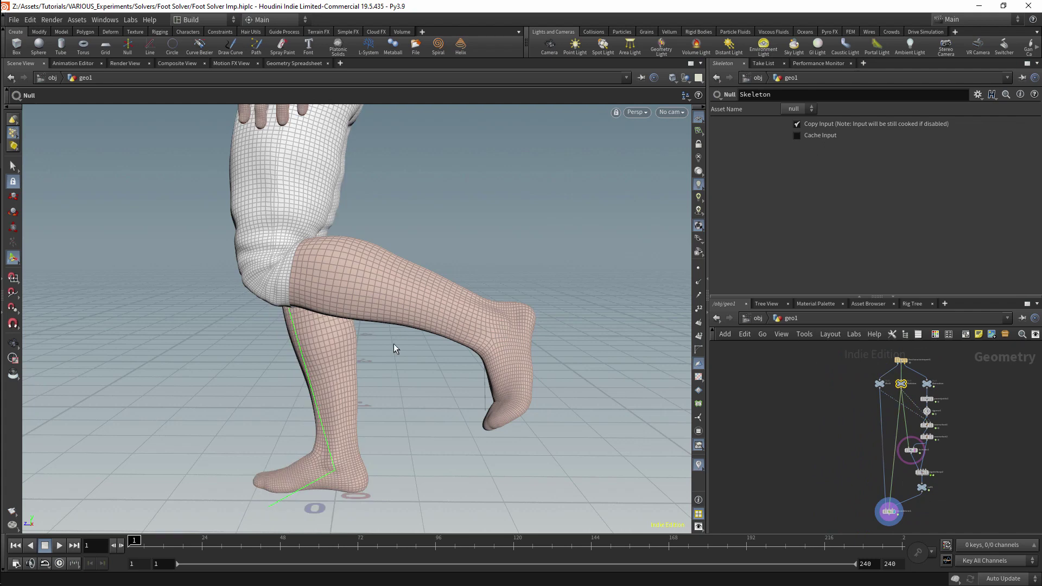
# Step: Set the Ball Lift of reversefoot2 to 10.1 and its Heel Pivot to -27.1
pyautogui.scroll(4, 953, 405)
pyautogui.click(931, 451)
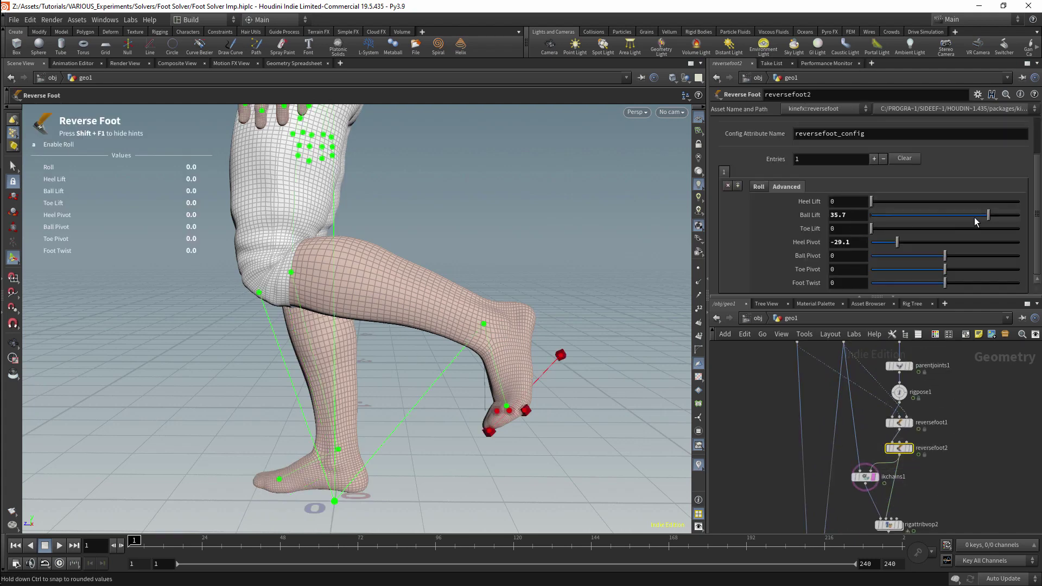
pyautogui.moveTo(975, 221); pyautogui.dragTo(904, 216)
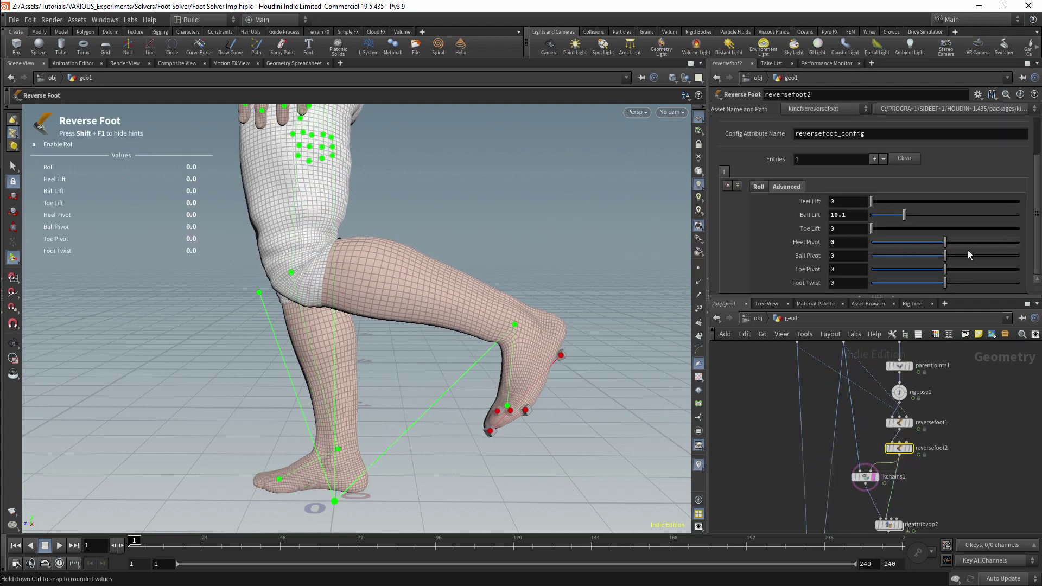
pyautogui.moveTo(968, 252); pyautogui.dragTo(933, 245)
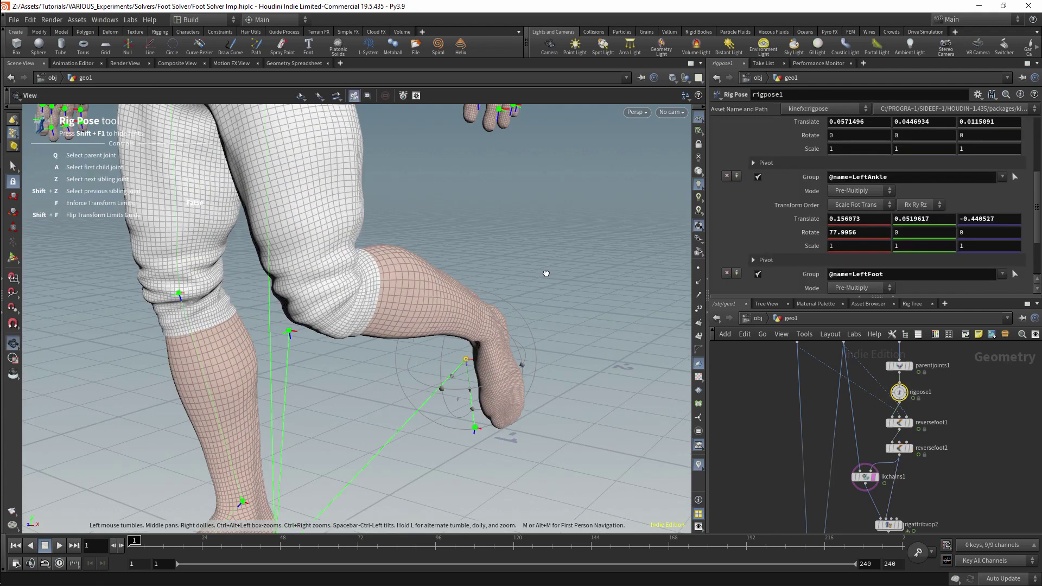
# Step: Move the LeftKnee joint of rigpose1 outward to about 0.249, 0.030, 0.000
pyautogui.hotkey('space', 'h')
pyautogui.click(537, 298)
pyautogui.moveTo(538, 298); pyautogui.dragTo(585, 296)
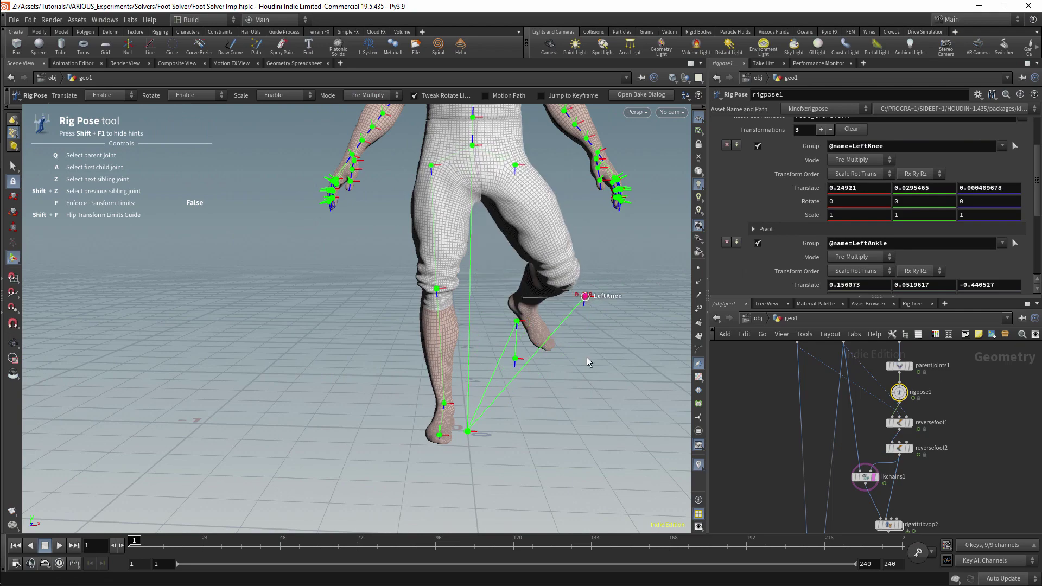
pyautogui.keyDown('alt'); pyautogui.moveTo(587, 359); pyautogui.dragTo(504, 347); pyautogui.keyUp('alt')
# Step: Set the Roll of reversefoot2 to 35.8
pyautogui.click(900, 448)
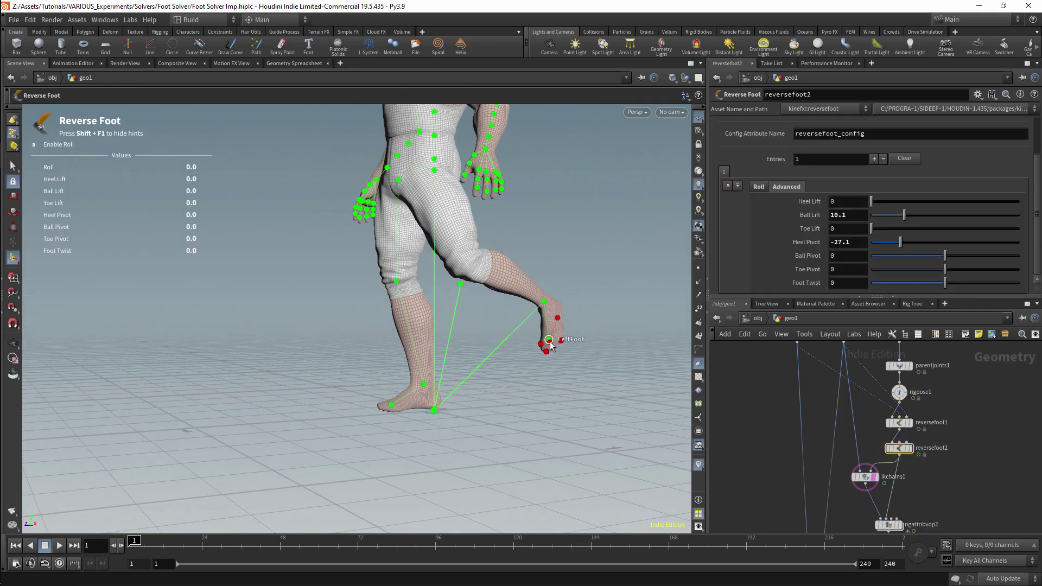
pyautogui.click(759, 186)
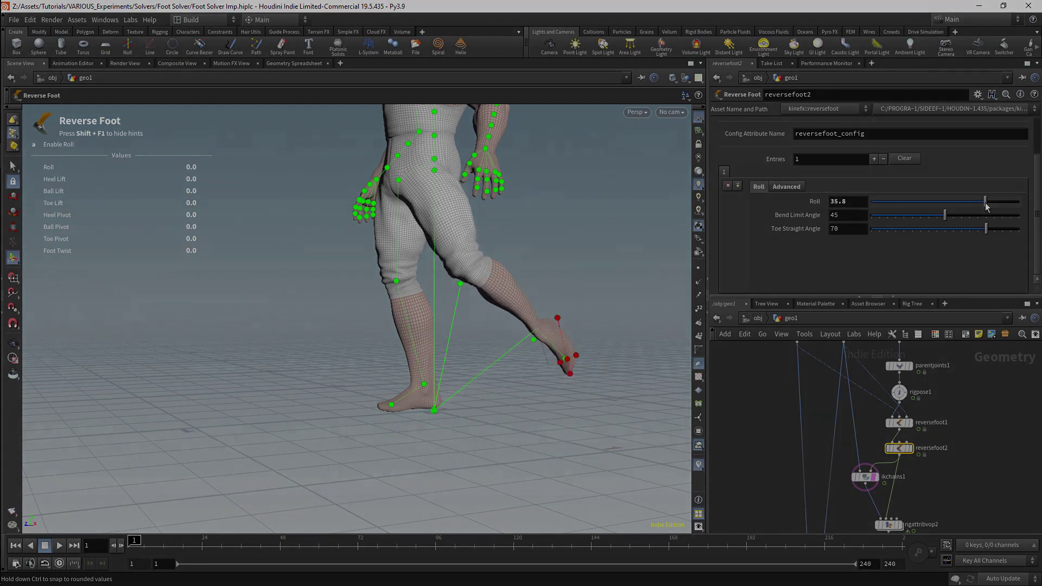